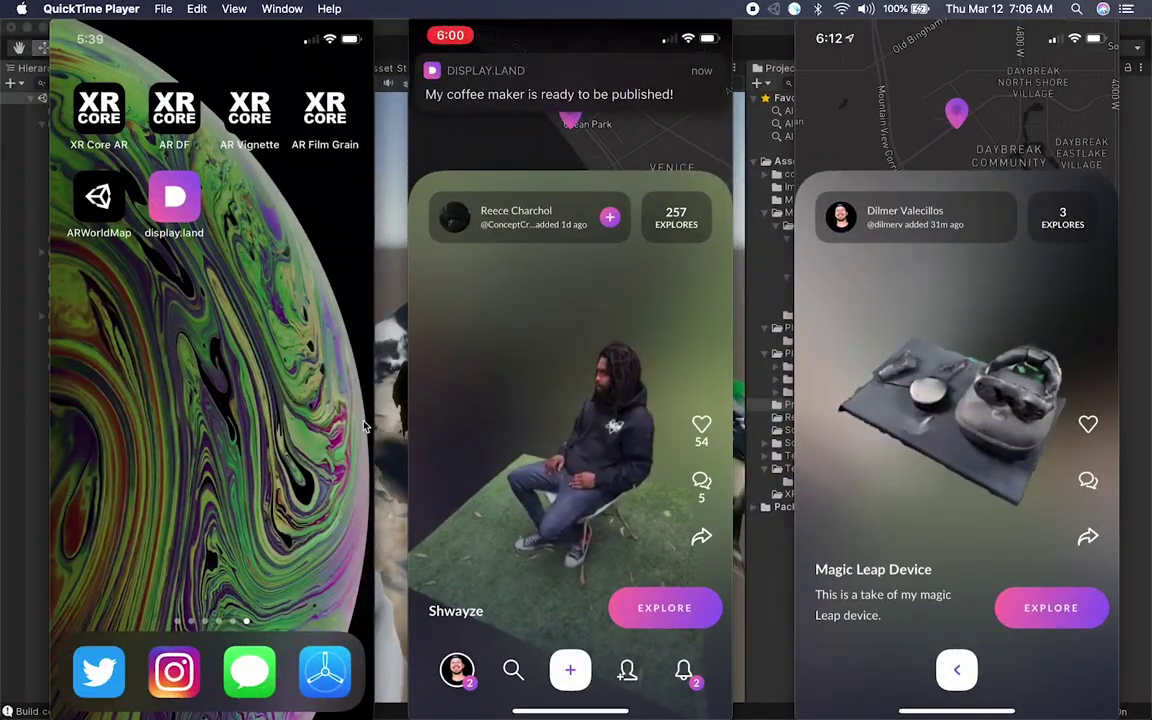
Play the ScanMagicLeap.MP4 recording to review the 3D capture of the Magic Leap device and its upload.
{"action": "mouse_move", "coordinate": [166, 540]}
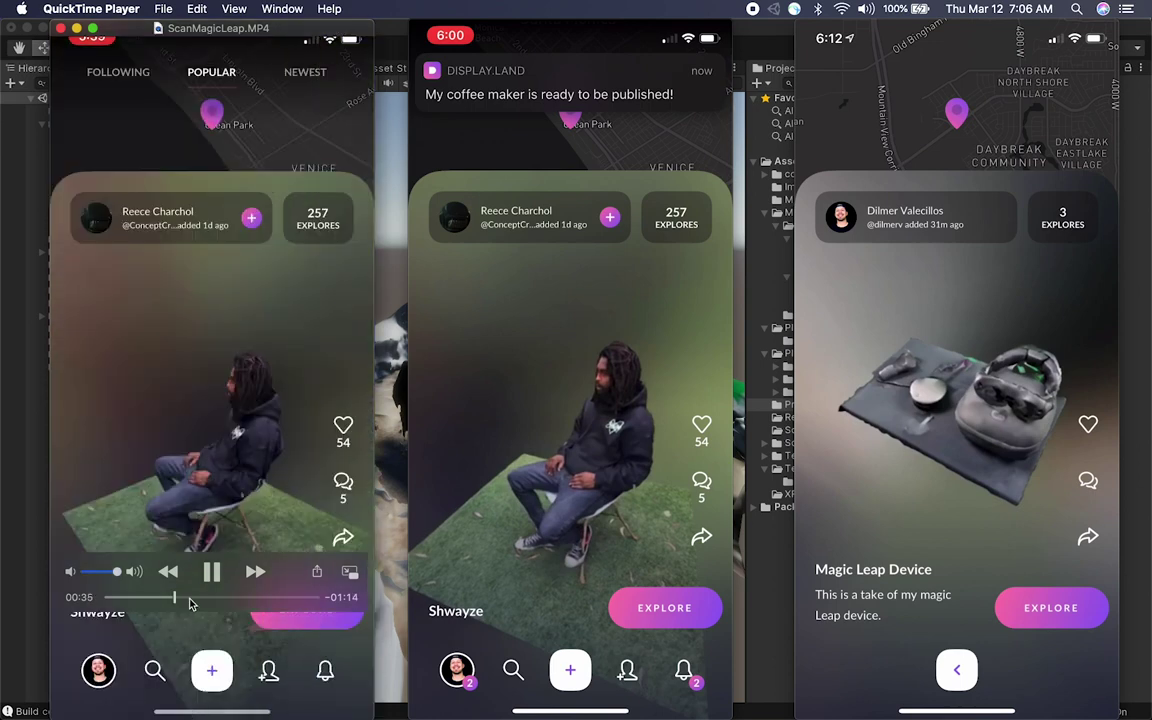
{"action": "mouse_move", "coordinate": [432, 376]}
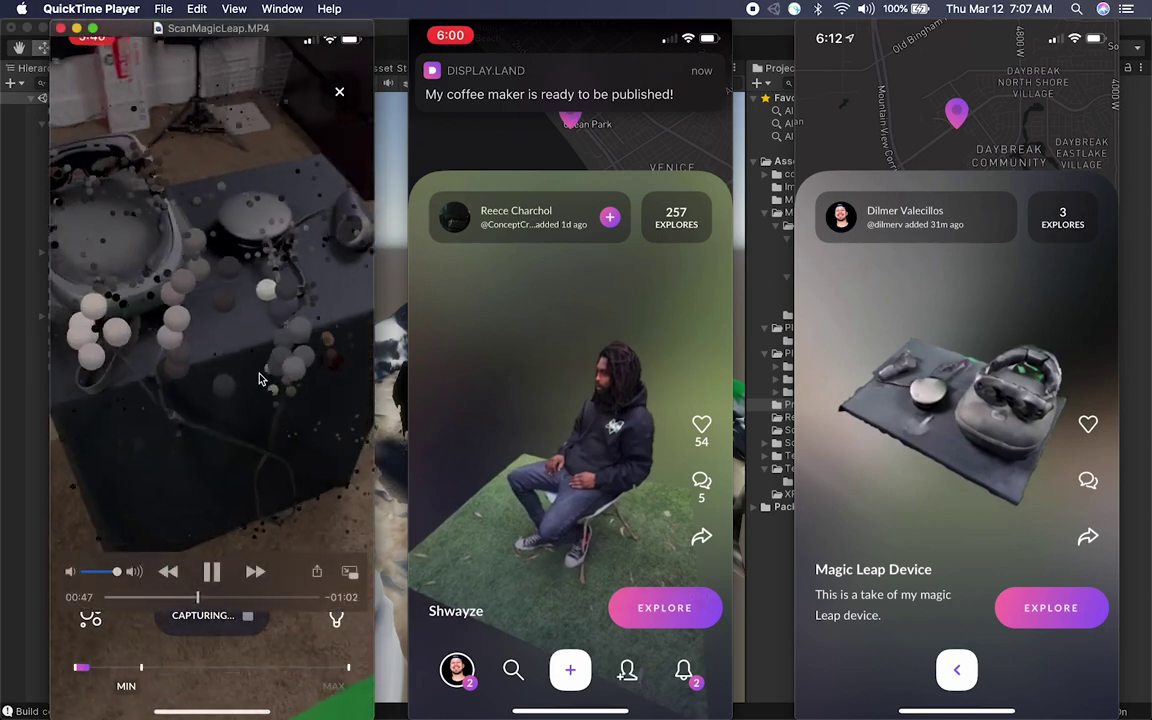
{"action": "mouse_move", "coordinate": [444, 268]}
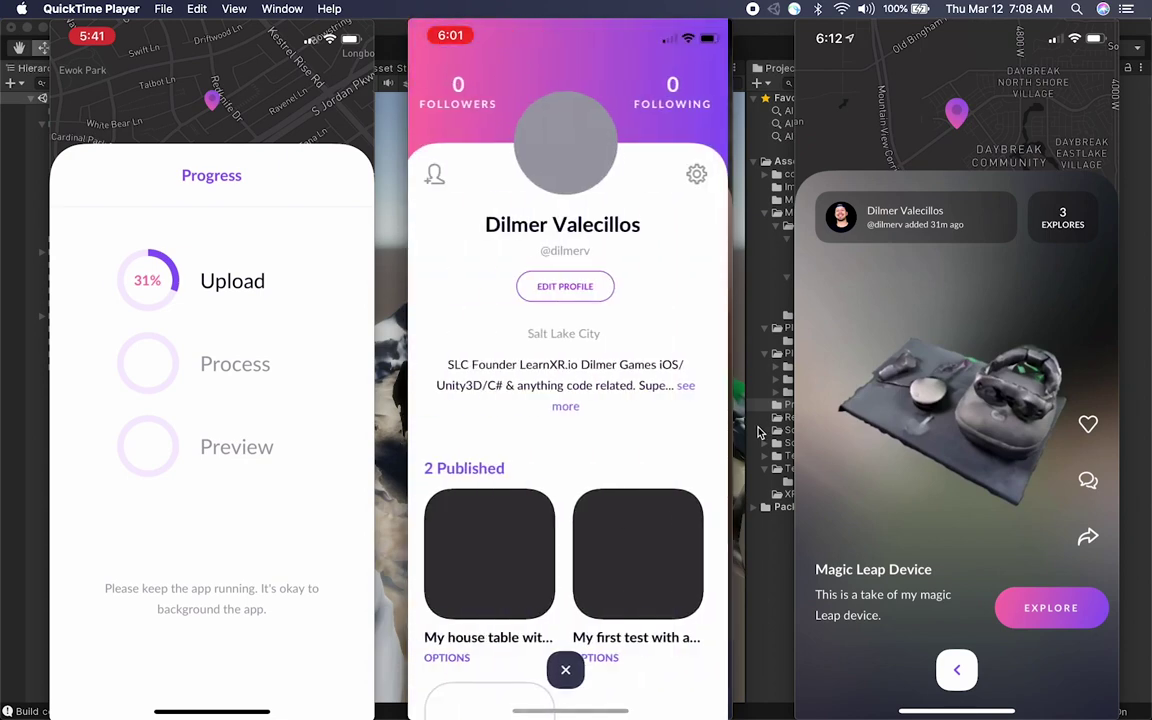
Review the draft editing and cropping in the CropMagicLeap.MP4 recording, and skip ahead to its sharing part.
{"action": "mouse_move", "coordinate": [739, 403]}
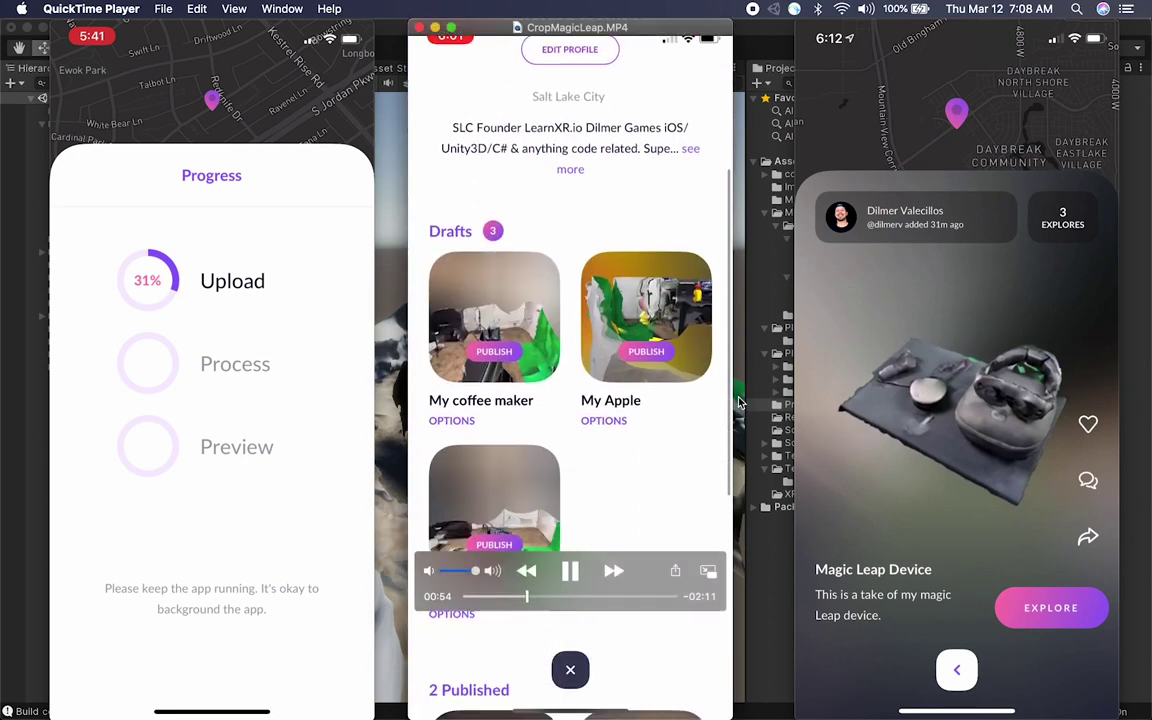
{"action": "mouse_move", "coordinate": [815, 440]}
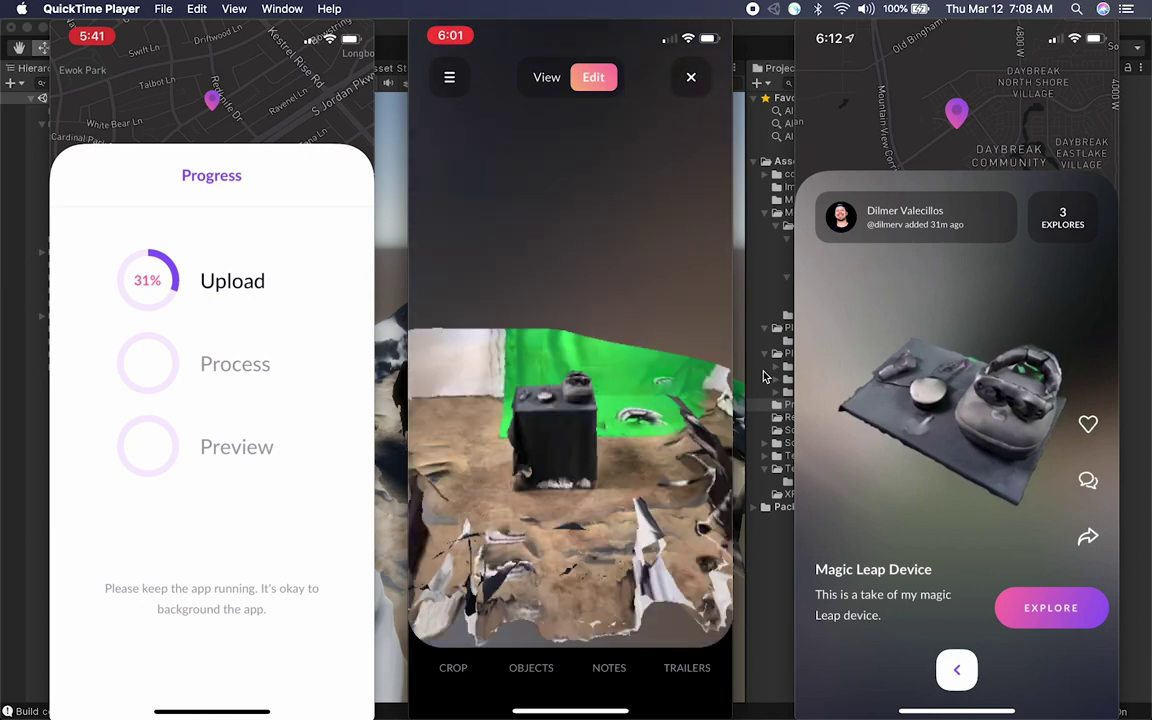
{"action": "mouse_move", "coordinate": [600, 90]}
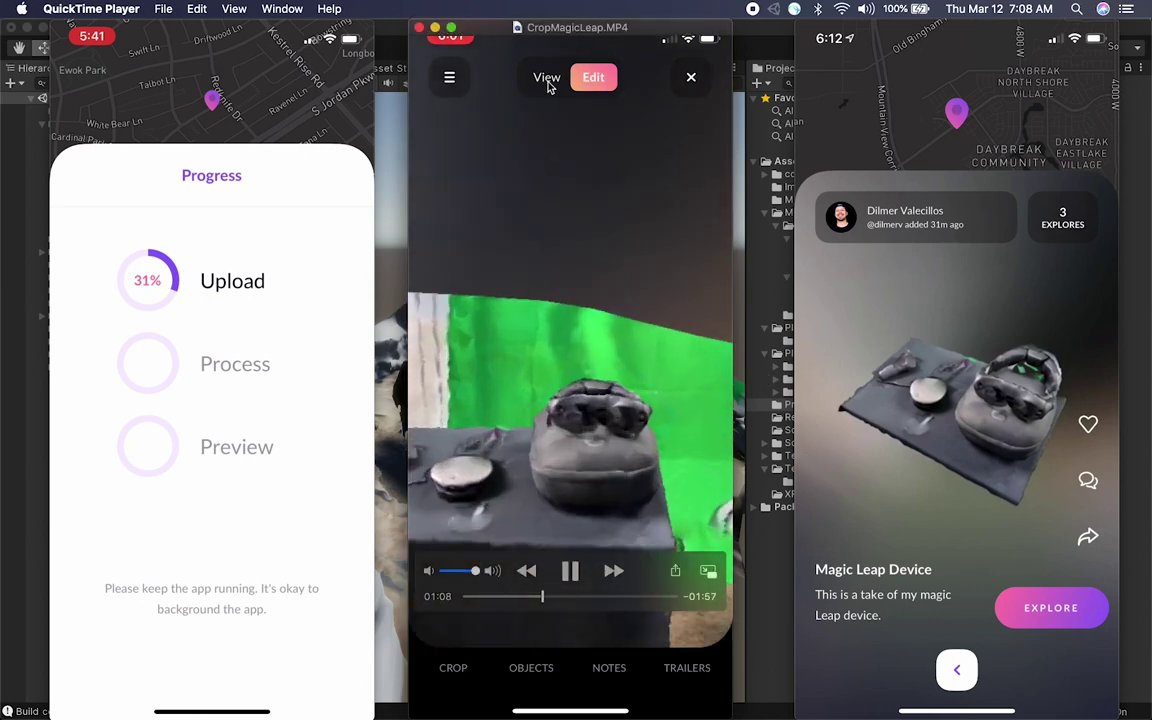
{"action": "mouse_move", "coordinate": [907, 502]}
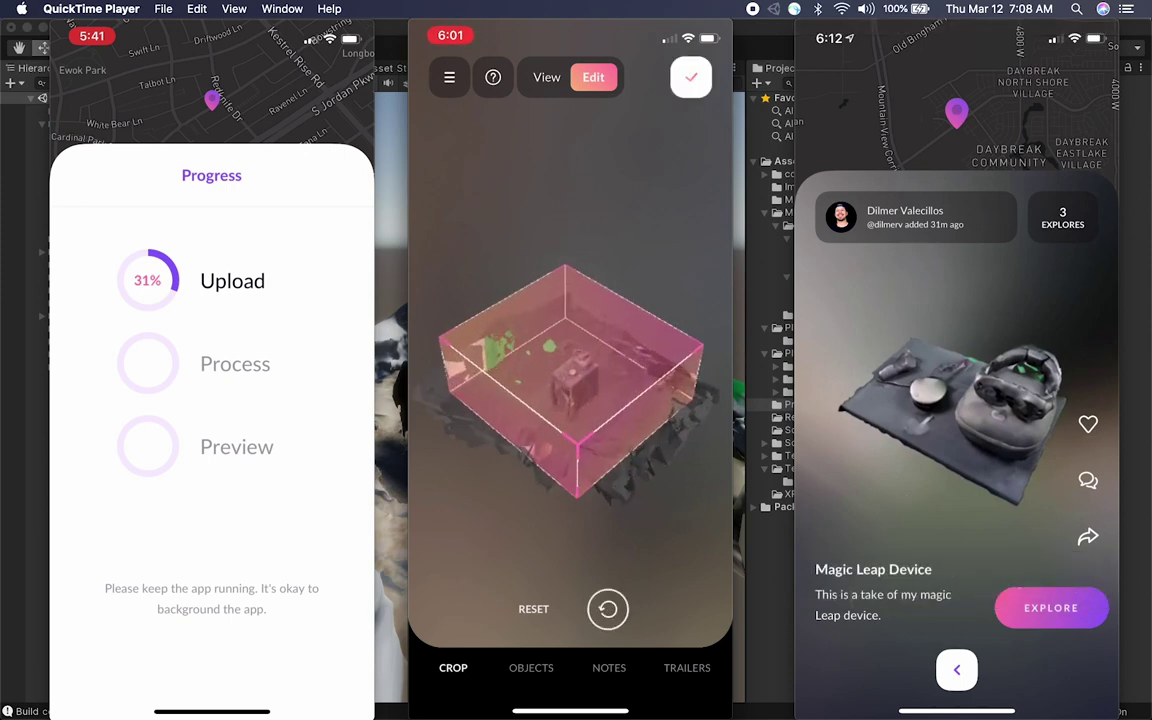
{"action": "mouse_move", "coordinate": [422, 421]}
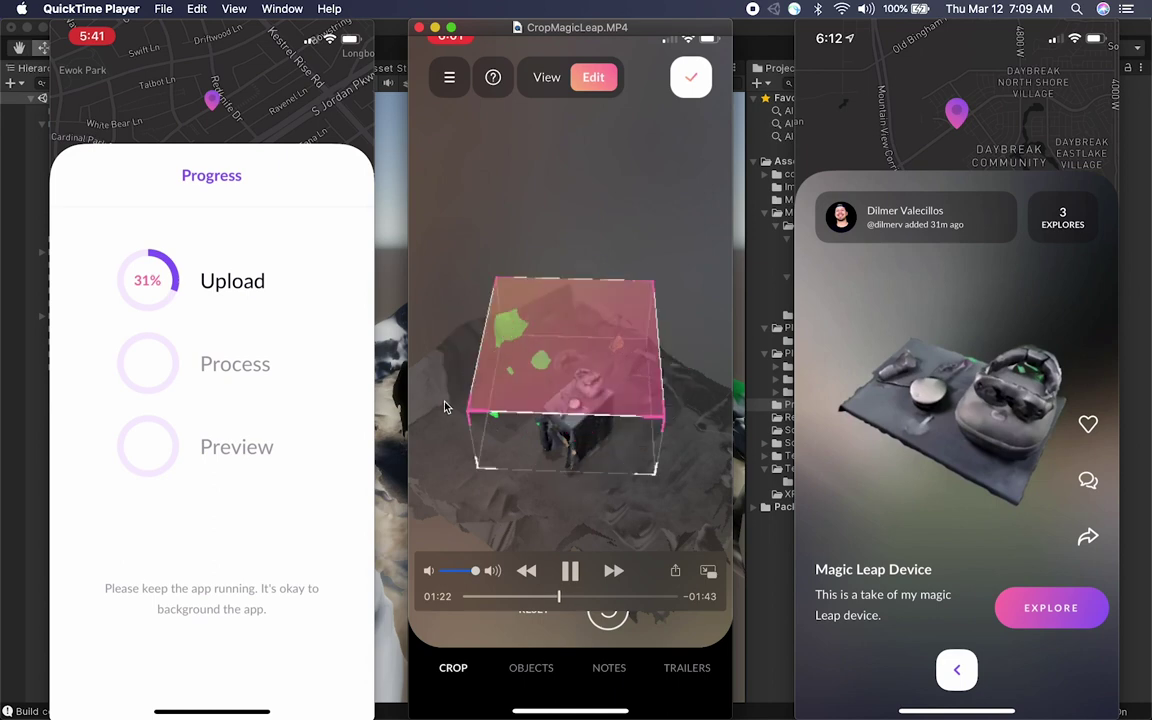
{"action": "left_click", "coordinate": [559, 597]}
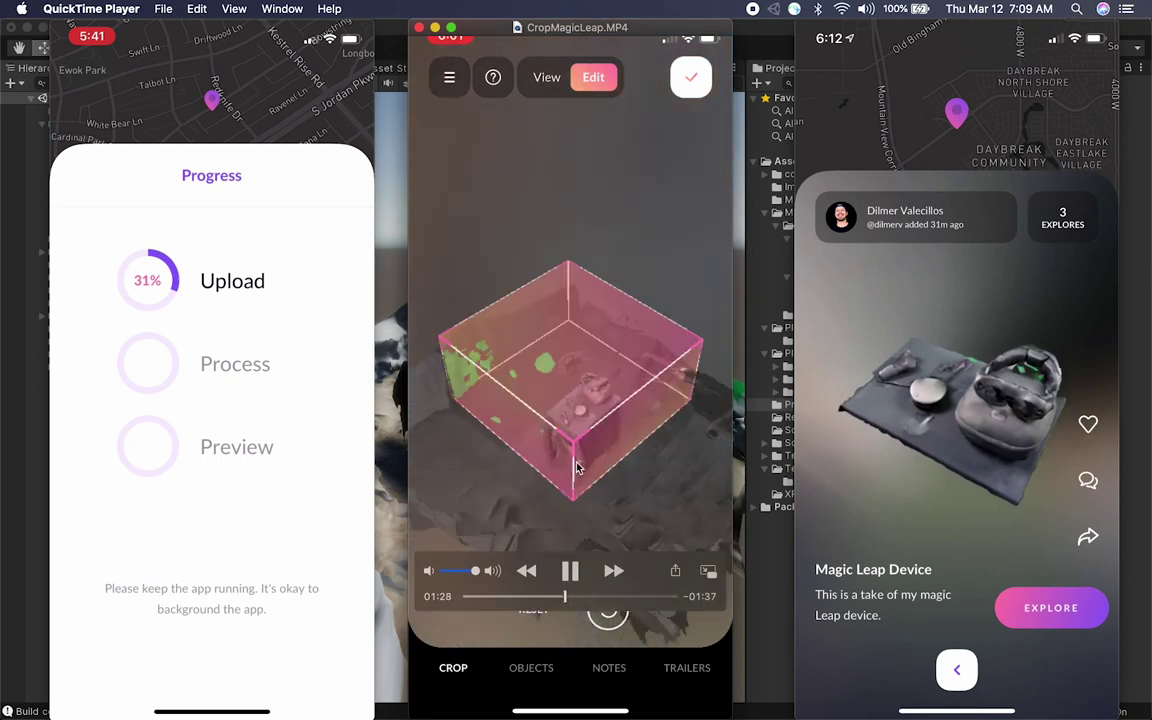
{"action": "left_click", "coordinate": [570, 570]}
{"action": "left_click_drag", "start_coordinate": [567, 596], "coordinate": [605, 600]}
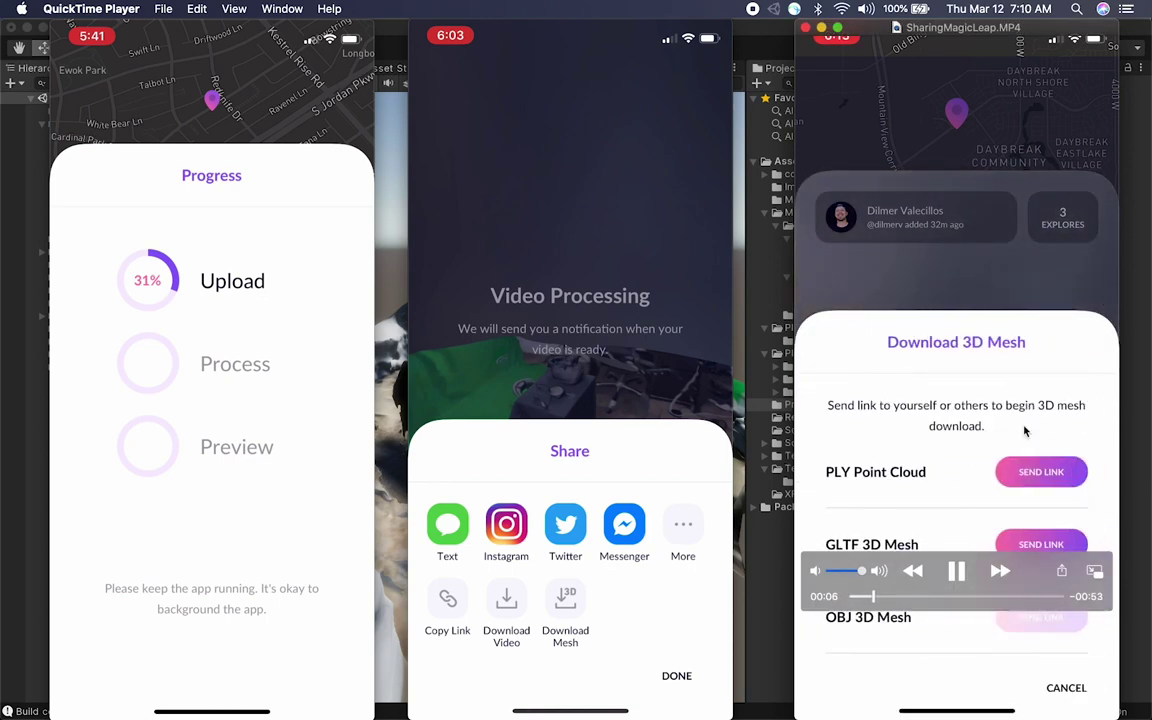
Rewind the SharingMagicLeap.MP4 recording to the Share options and replay it through the Download 3D Mesh formats.
{"action": "mouse_move", "coordinate": [466, 391]}
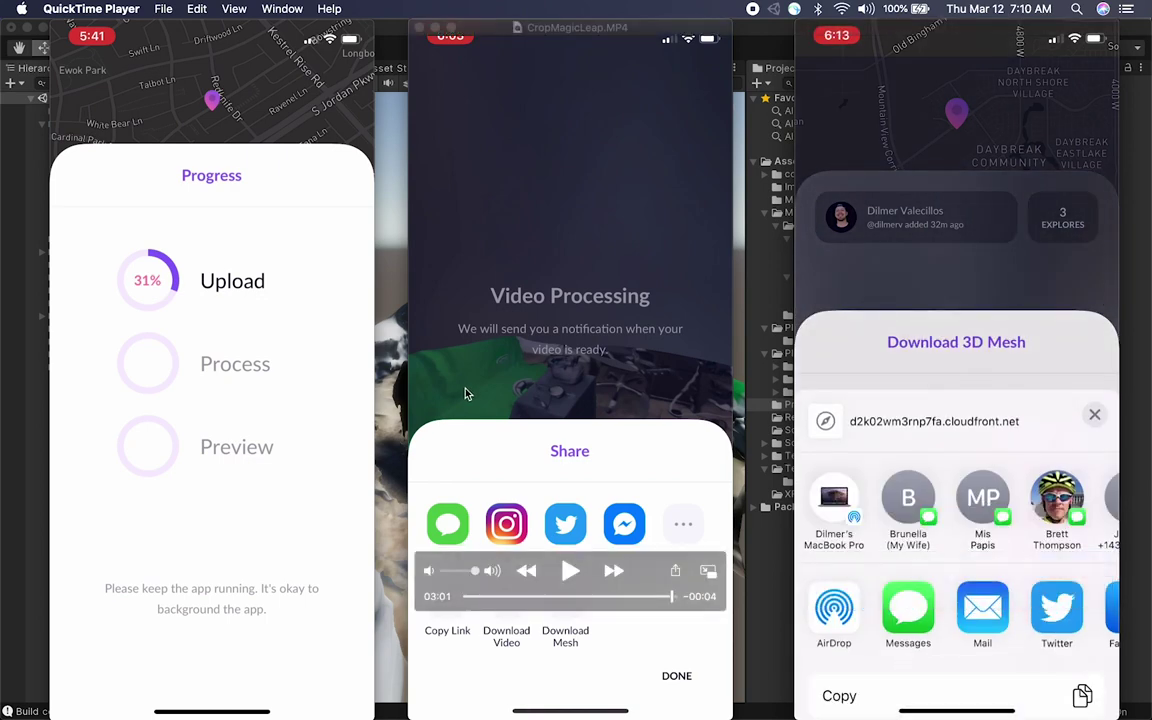
{"action": "mouse_move", "coordinate": [923, 460]}
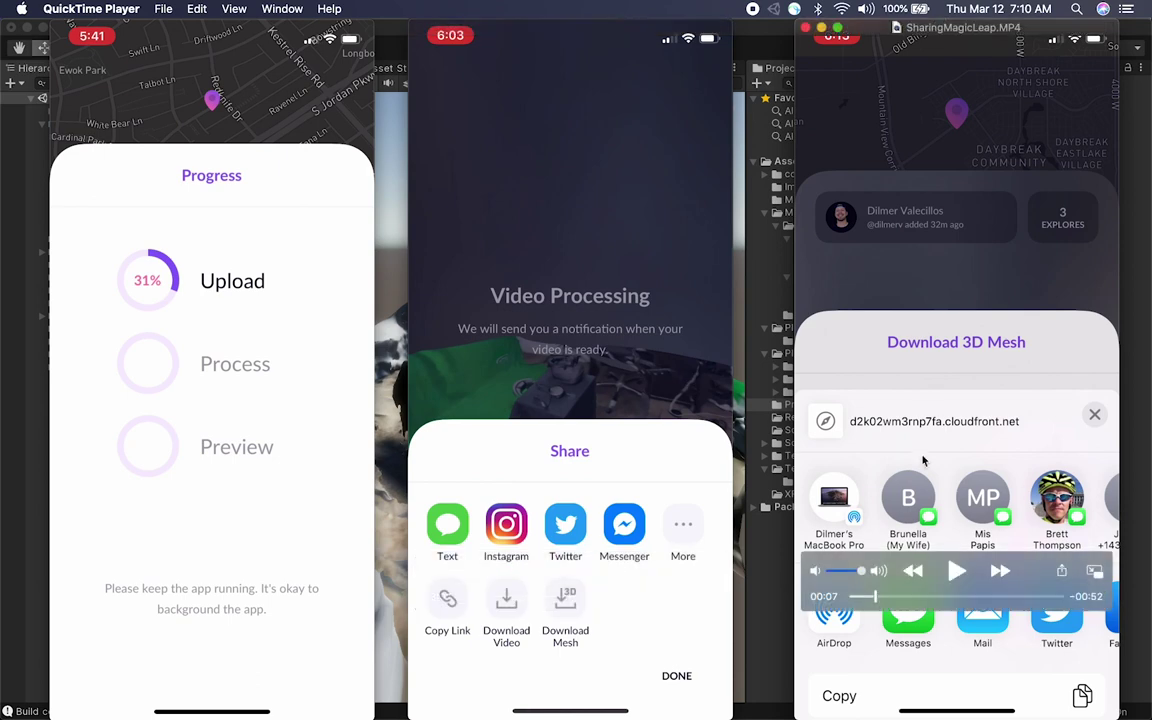
{"action": "left_click_drag", "start_coordinate": [871, 599], "coordinate": [869, 598]}
{"action": "left_click", "coordinate": [864, 597]}
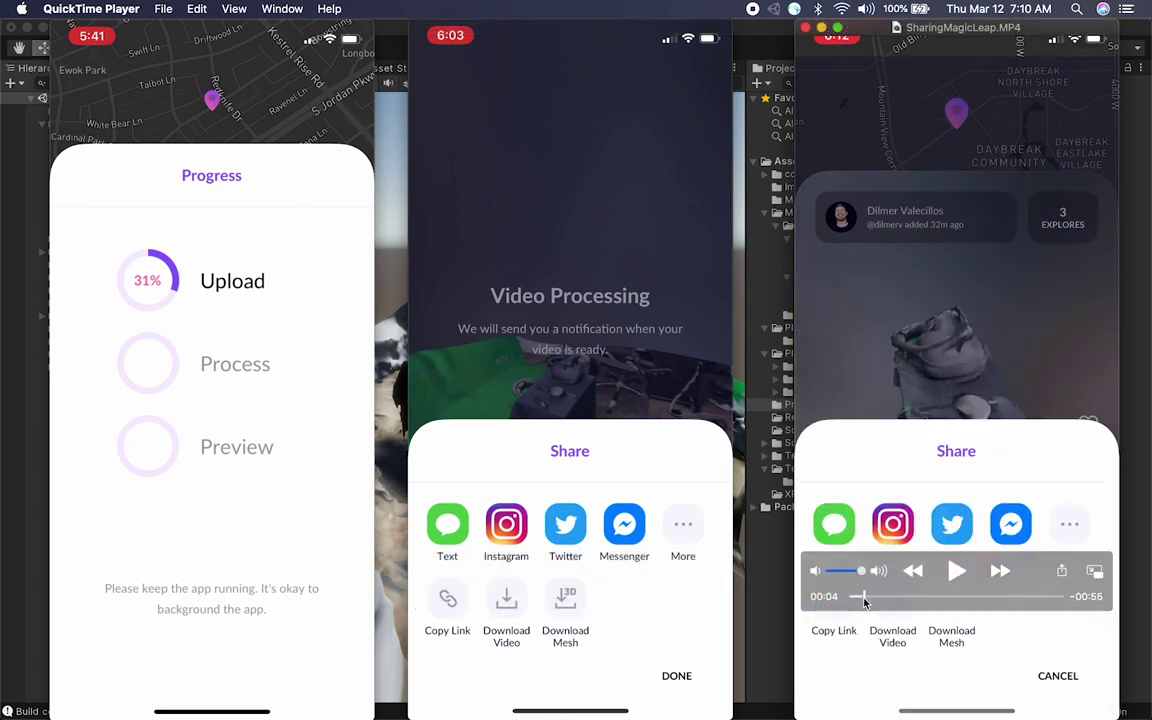
{"action": "left_click_drag", "start_coordinate": [864, 599], "coordinate": [859, 601]}
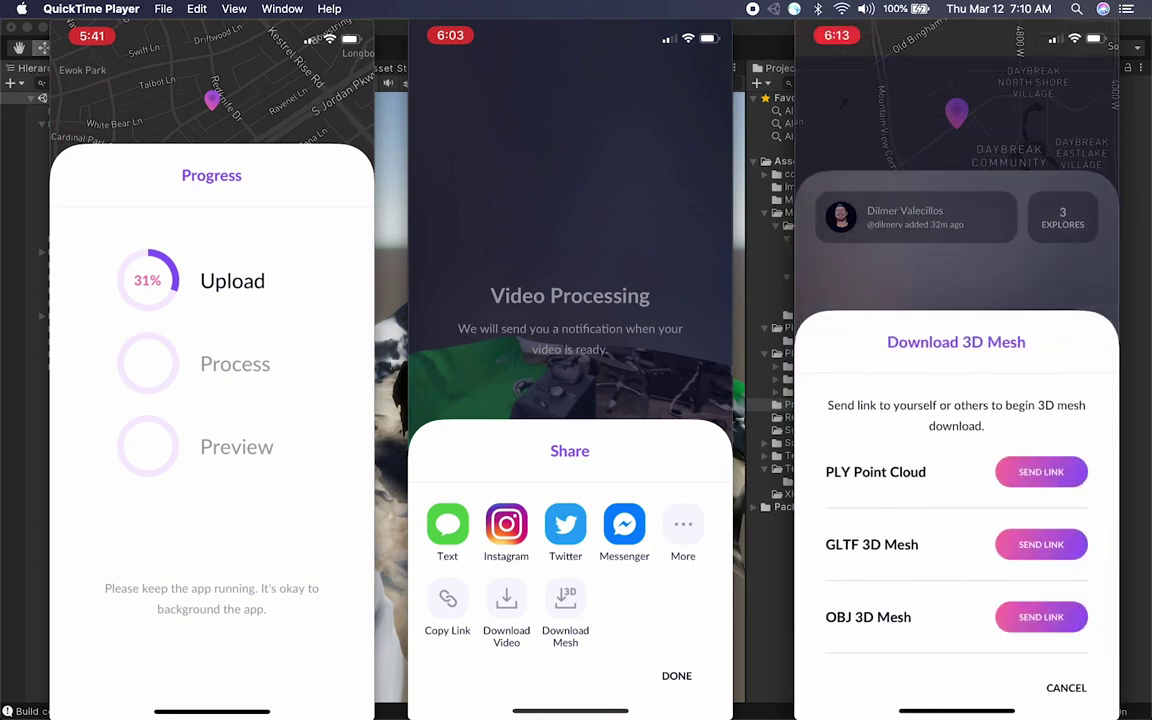
{"action": "mouse_move", "coordinate": [1118, 277]}
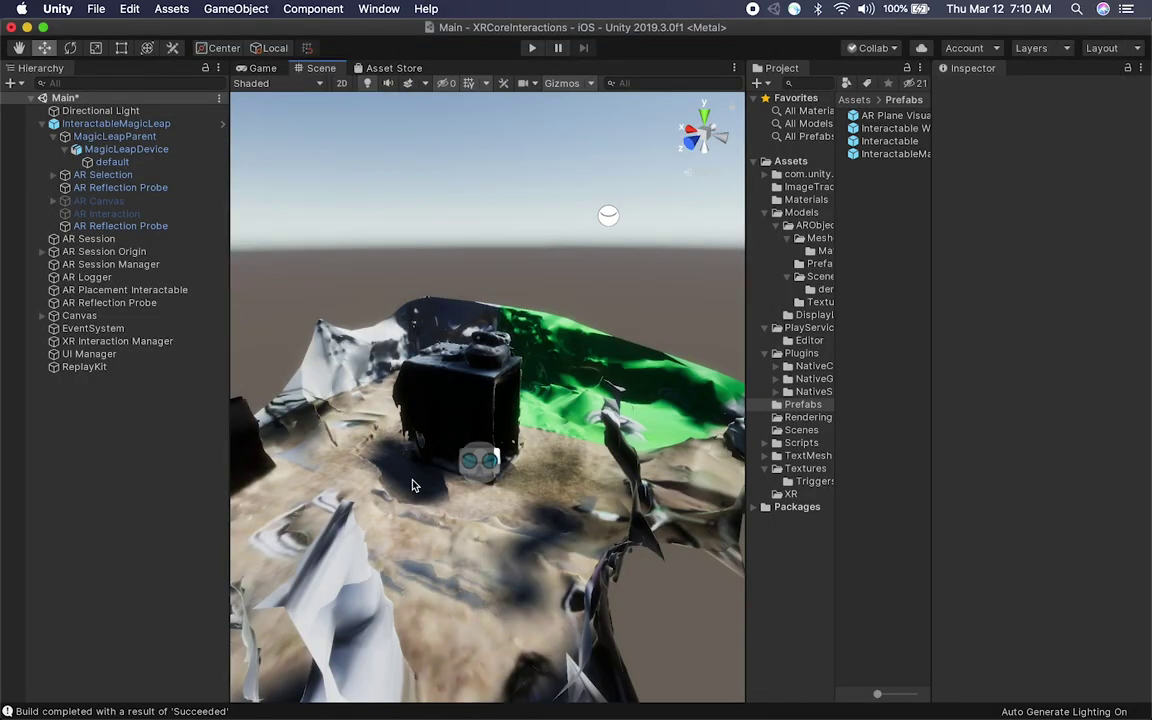
Switch to Unity and examine the imported Magic Leap scan mesh in the scene up close and from several angles.
{"action": "scroll", "coordinate": [414, 486], "scroll_direction": "up", "scroll_amount": 5}
{"action": "left_click_drag", "start_coordinate": [483, 437], "coordinate": [569, 523], "text": "alt"}
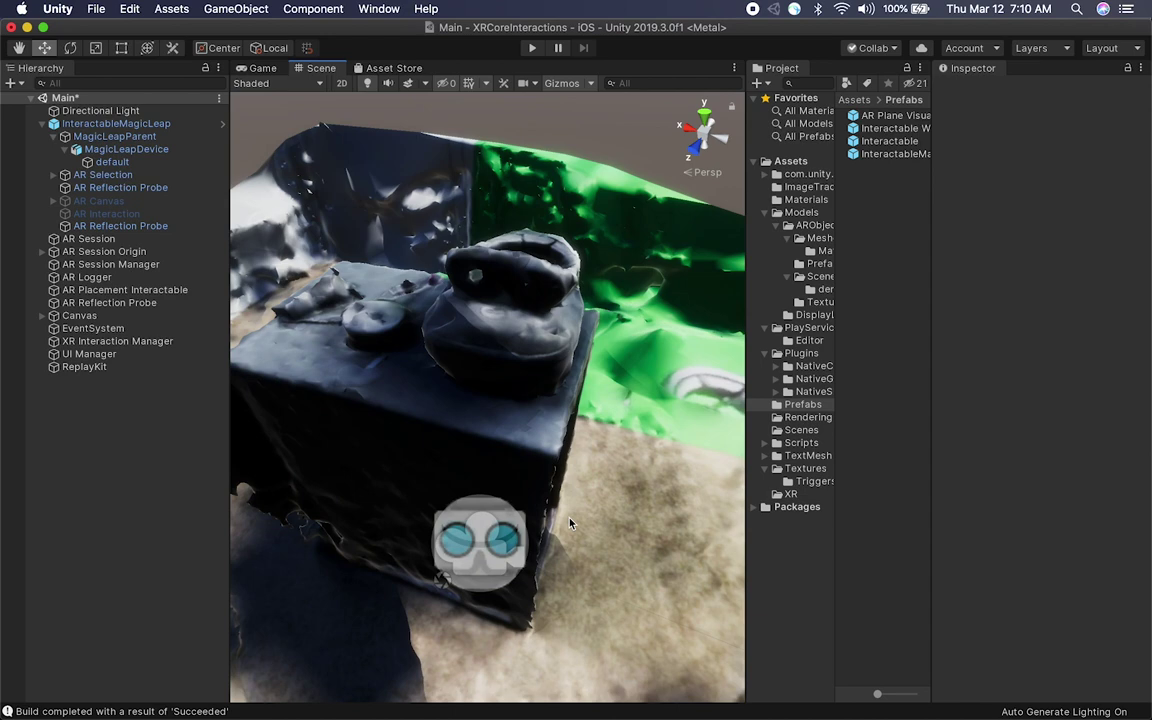
{"action": "scroll", "coordinate": [569, 523], "scroll_direction": "down", "scroll_amount": 8}
{"action": "scroll", "coordinate": [569, 523], "scroll_direction": "up", "scroll_amount": 4}
{"action": "left_click_drag", "start_coordinate": [530, 470], "coordinate": [494, 408], "text": "alt"}
{"action": "left_click_drag", "start_coordinate": [582, 418], "coordinate": [476, 399], "text": "alt"}
{"action": "scroll", "coordinate": [492, 401], "scroll_direction": "up", "scroll_amount": 3}
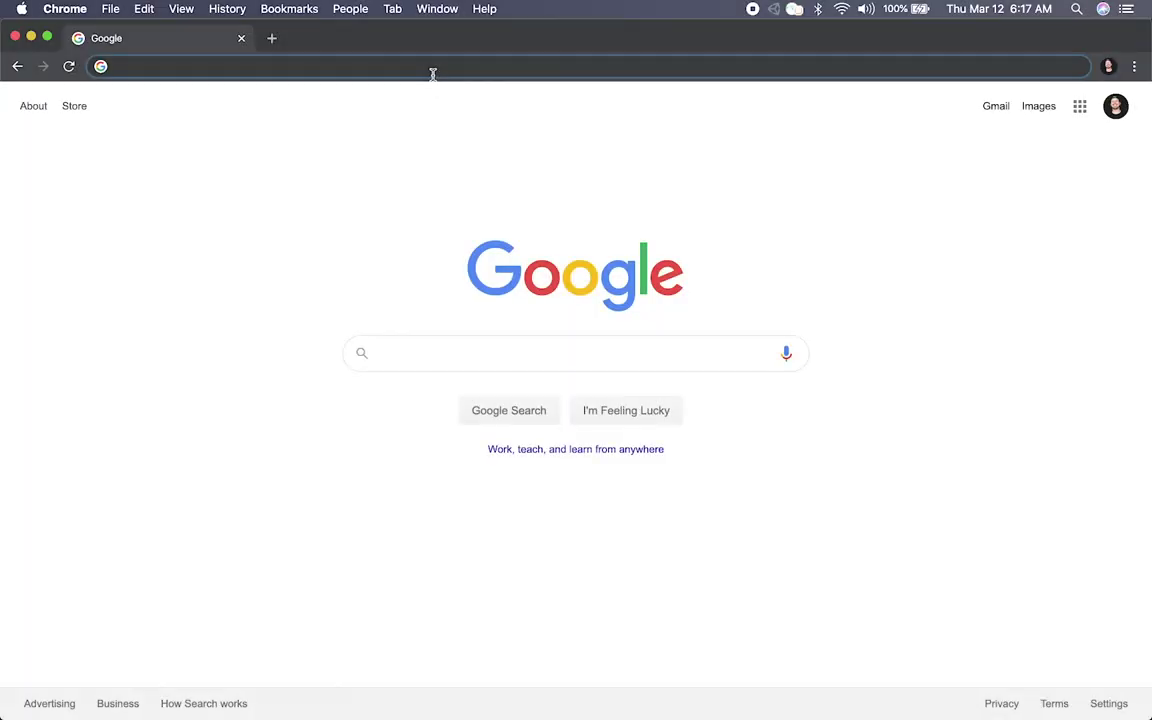
Switch to Chrome and open the Display.land website.
{"action": "left_click", "coordinate": [432, 70]}
{"action": "type", "text": "display"}
{"action": "key", "text": "Return"}
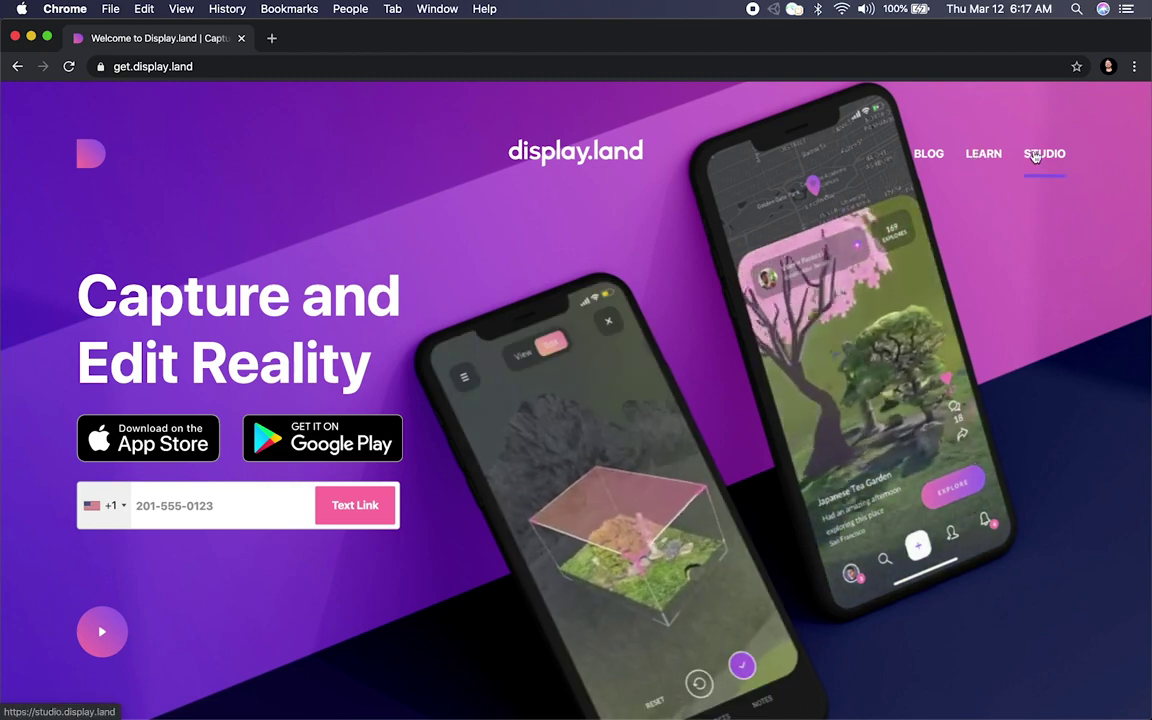
Open the Display.land Learn page and look through its overview, capturing and editing guides.
{"action": "left_click", "coordinate": [984, 154]}
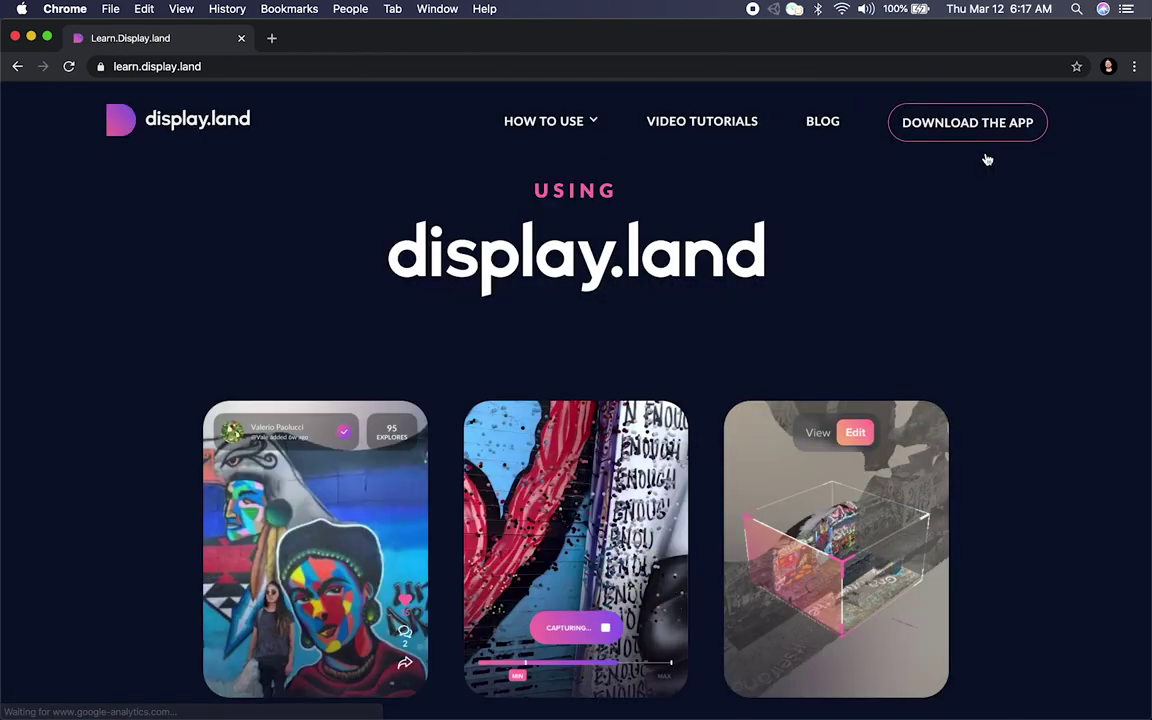
{"action": "scroll", "coordinate": [1022, 380], "scroll_direction": "down", "scroll_amount": 3}
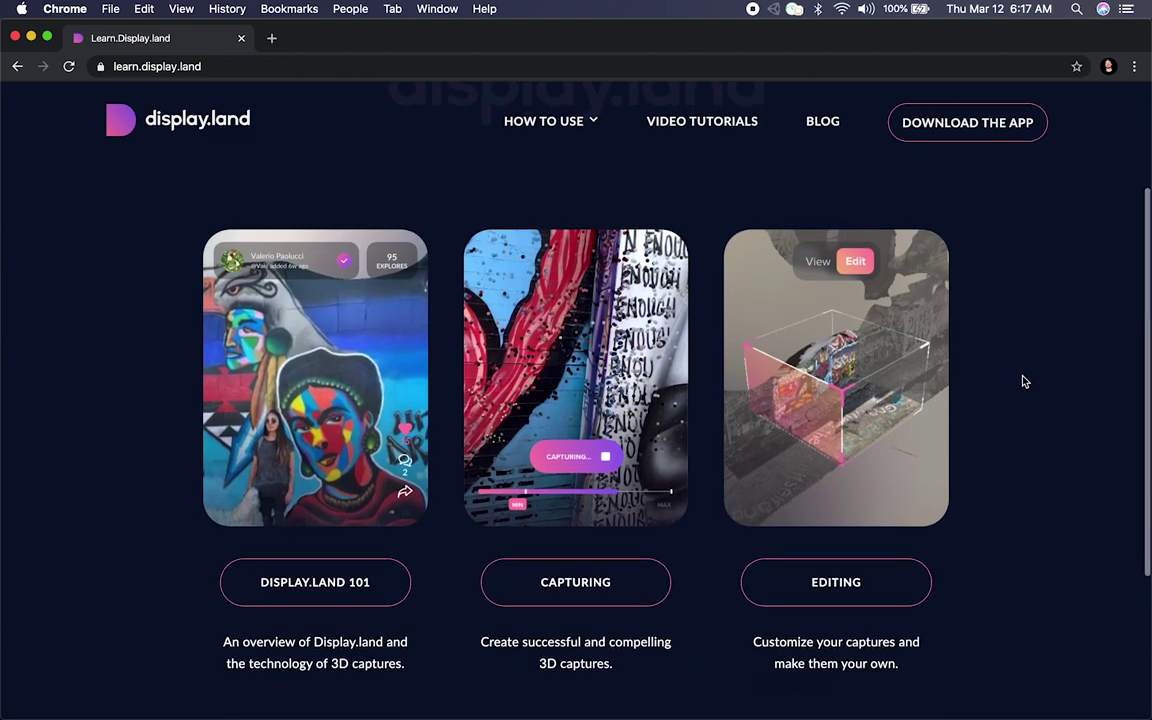
{"action": "scroll", "coordinate": [1022, 380], "scroll_direction": "down", "scroll_amount": 1}
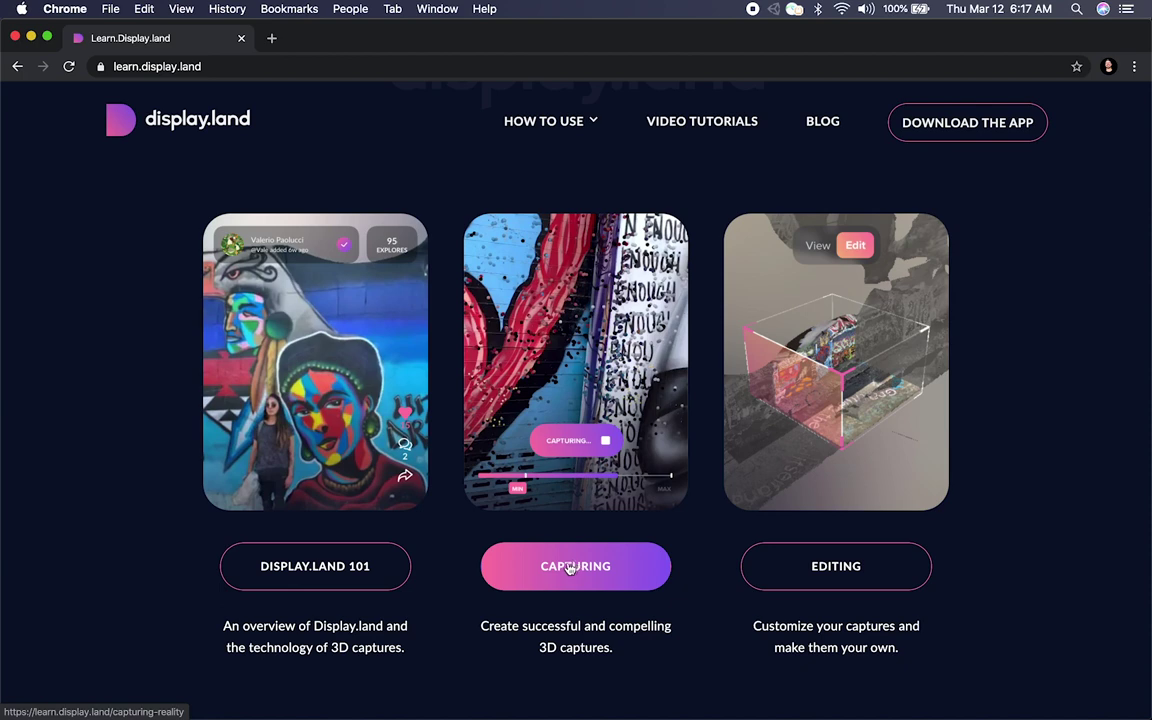
{"action": "scroll", "coordinate": [1034, 527], "scroll_direction": "down", "scroll_amount": 4}
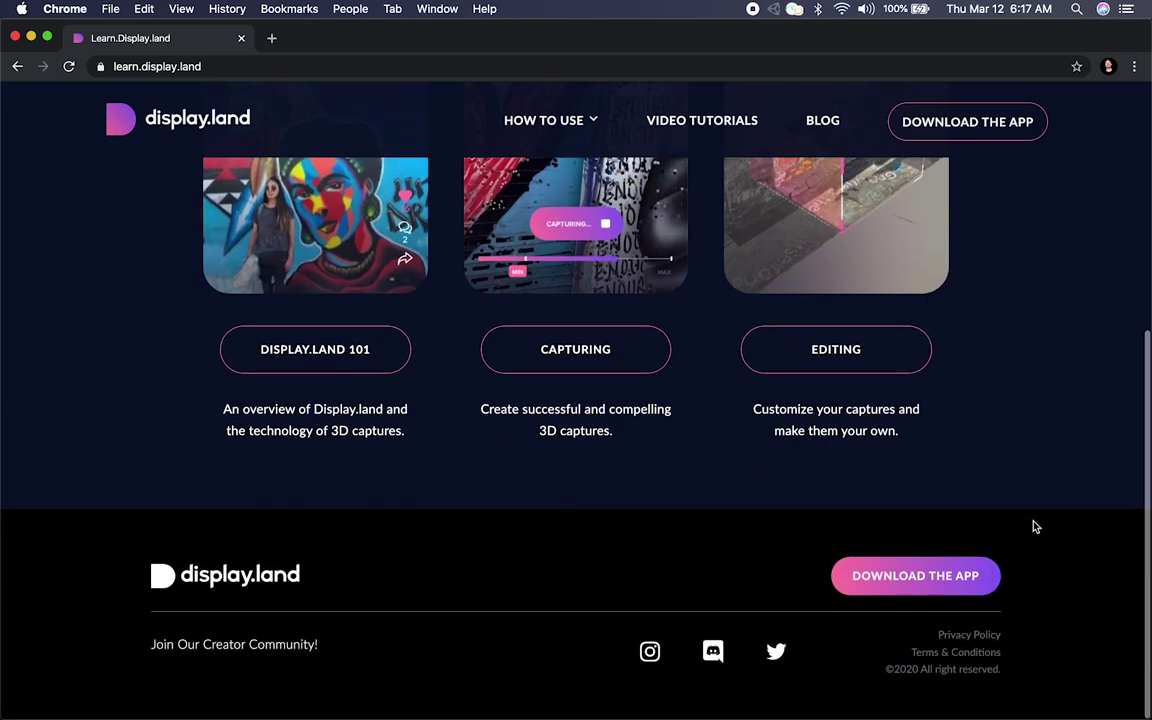
{"action": "scroll", "coordinate": [1024, 339], "scroll_direction": "up", "scroll_amount": 10}
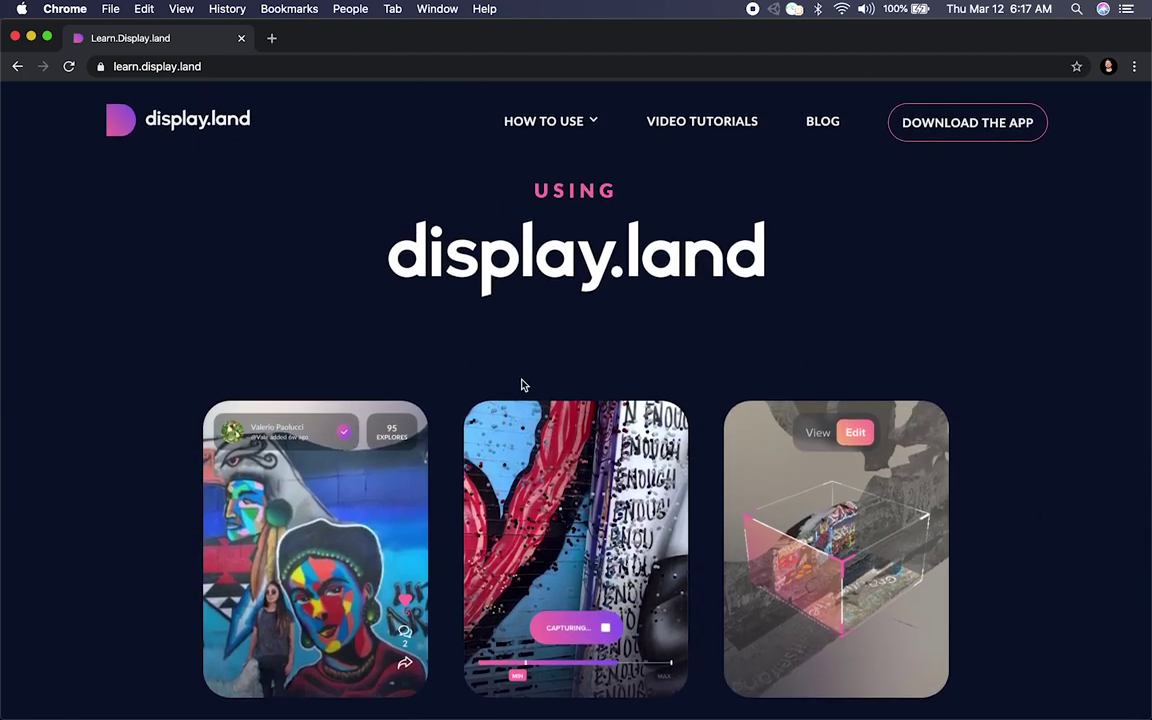
Open the Display.land 101 guide, expand "How does Display.land work?" and highlight the word "photogrammetry".
{"action": "left_click", "coordinate": [339, 469]}
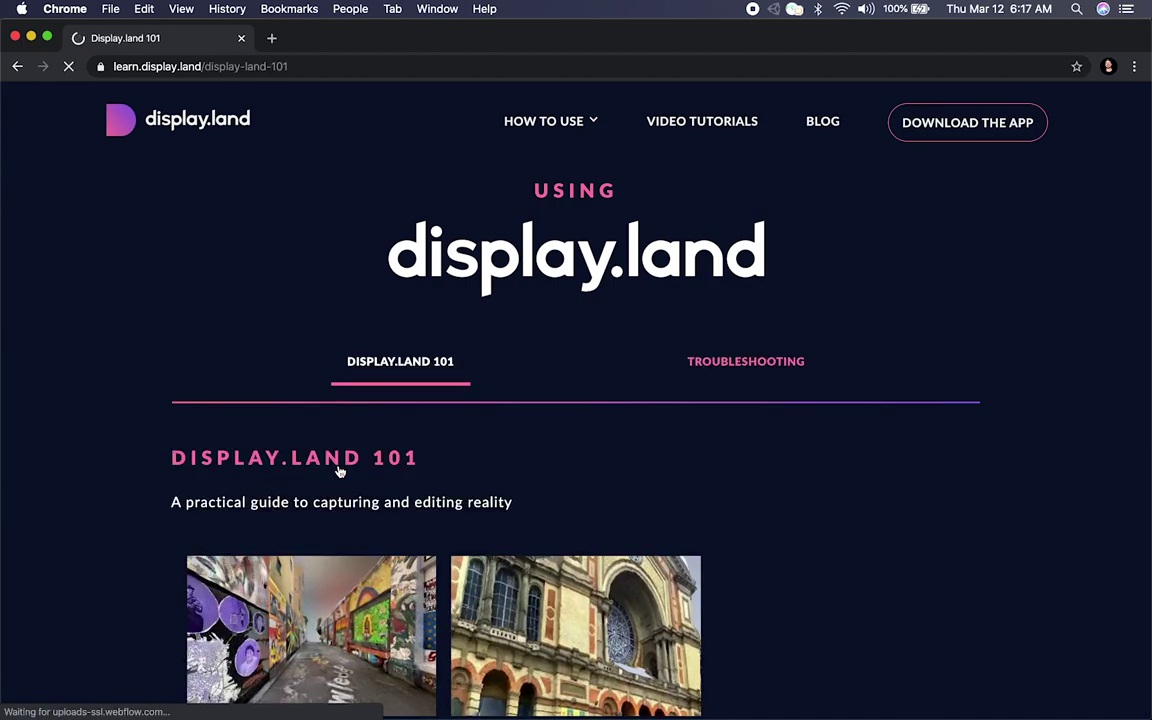
{"action": "scroll", "coordinate": [653, 501], "scroll_direction": "down", "scroll_amount": 2}
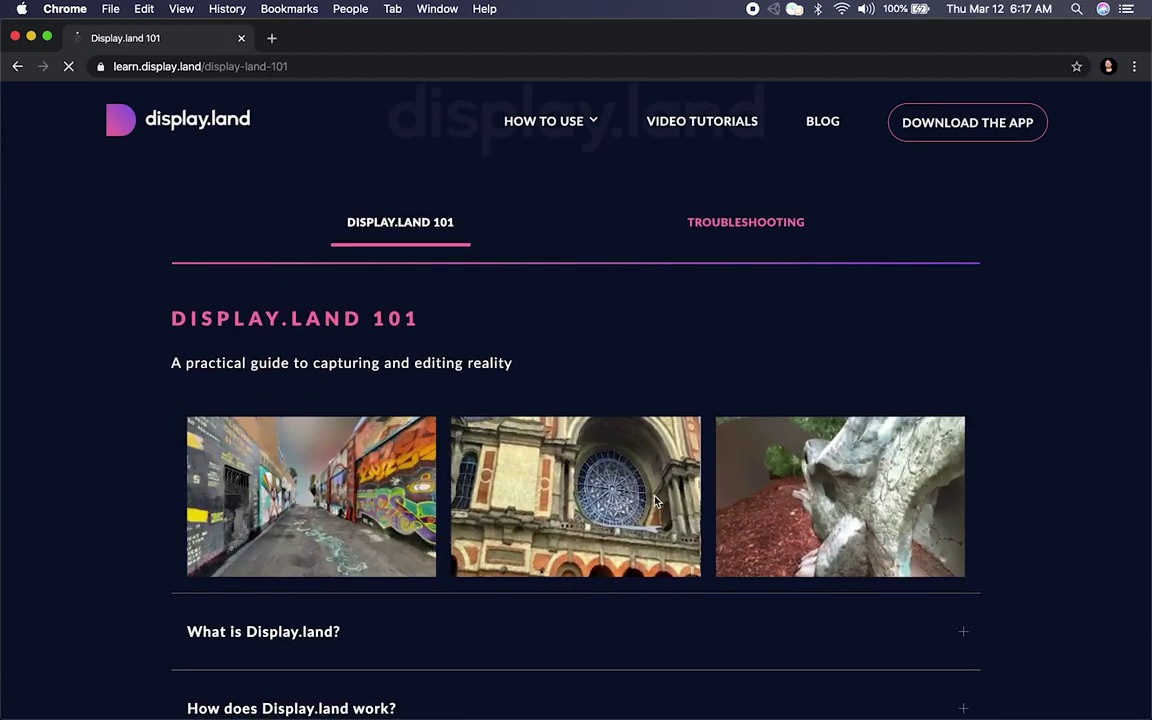
{"action": "scroll", "coordinate": [655, 501], "scroll_direction": "down", "scroll_amount": 3}
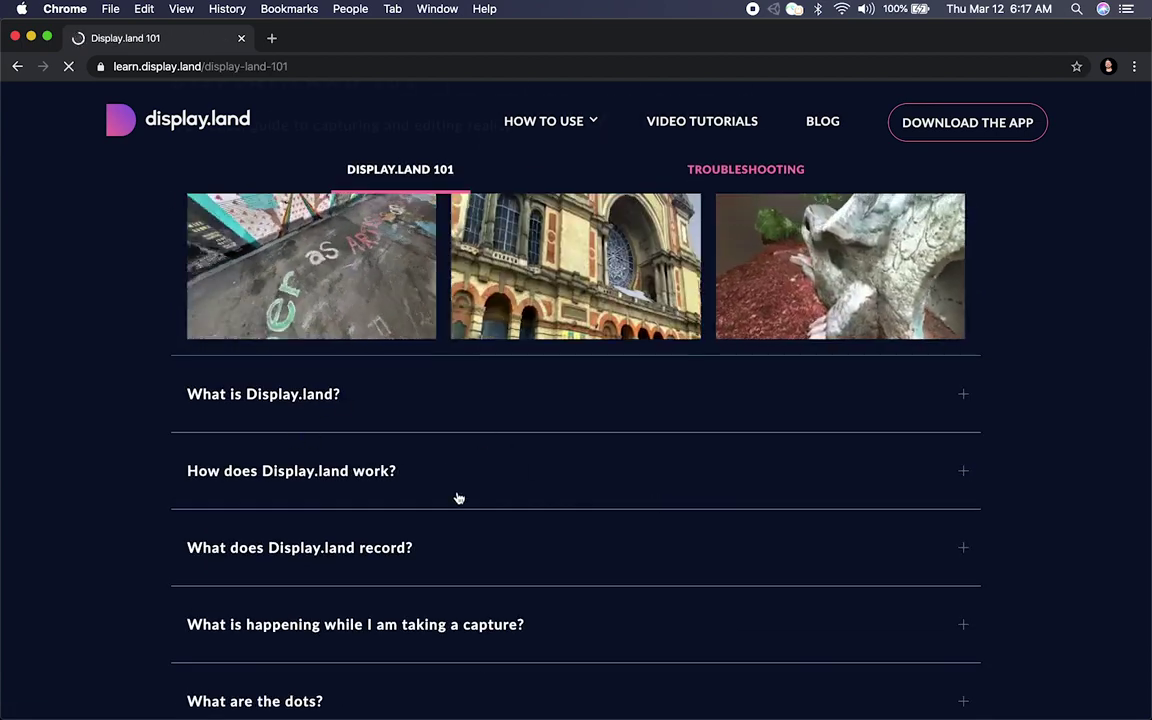
{"action": "left_click", "coordinate": [327, 470]}
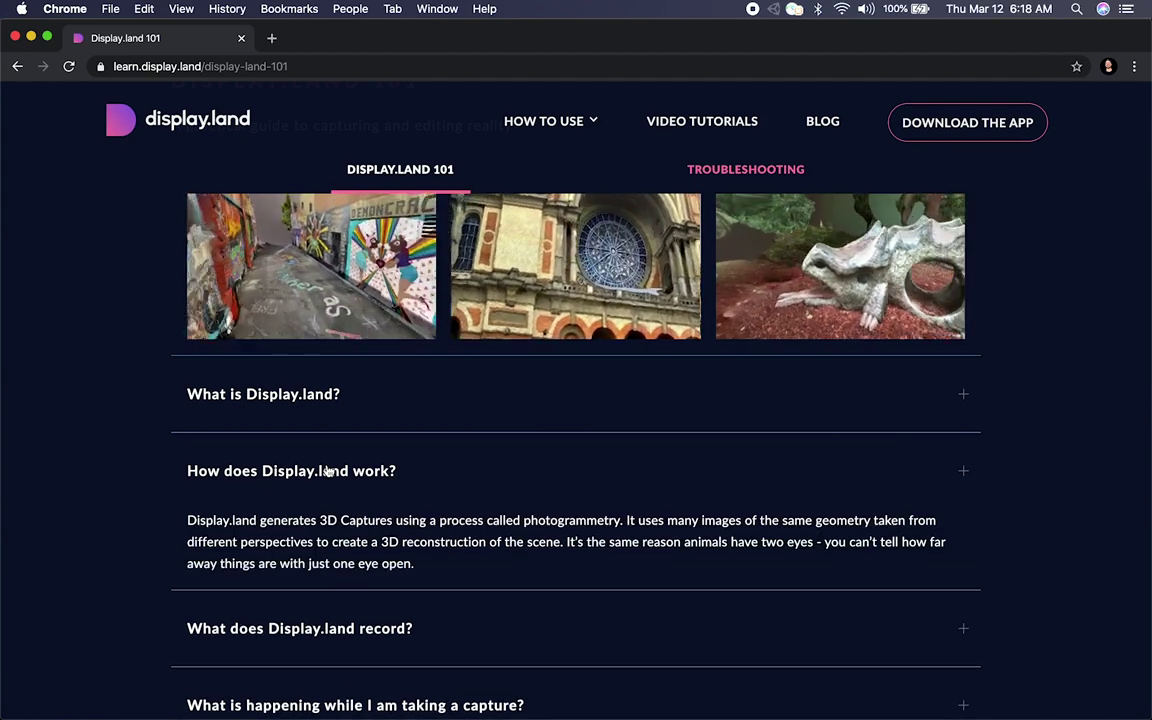
{"action": "double_click", "coordinate": [535, 520]}
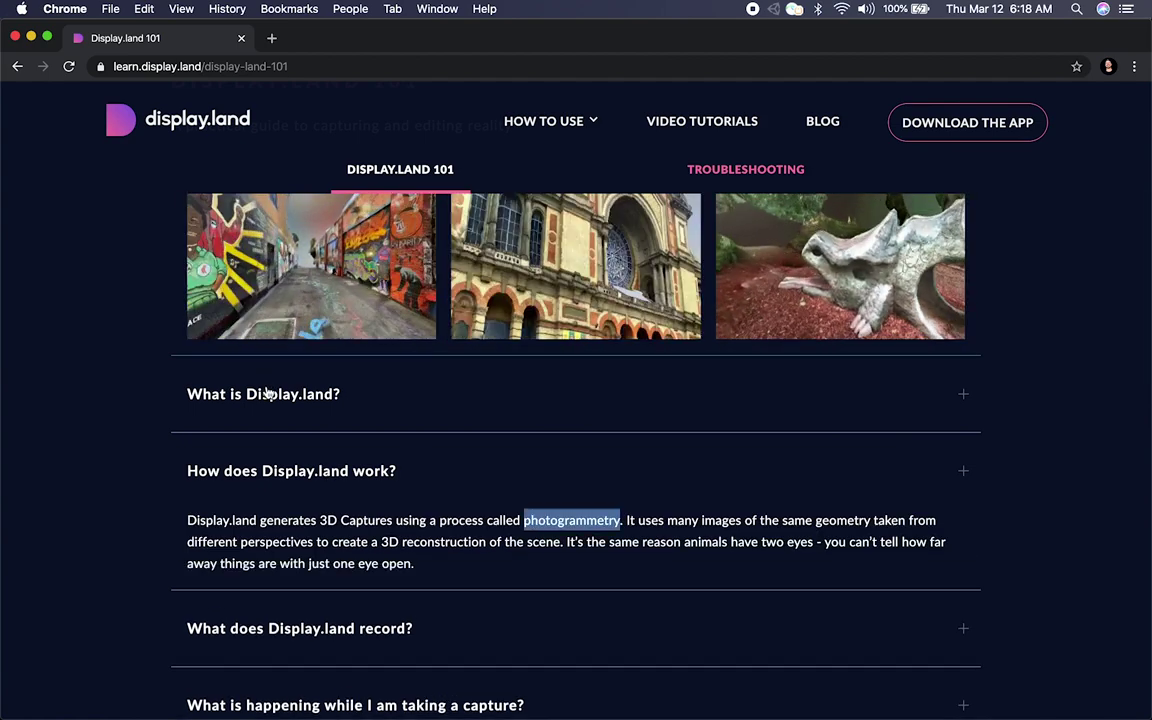
Expand the question "What are the dots?" in the Display.land 101 guide and read its answer.
{"action": "scroll", "coordinate": [693, 616], "scroll_direction": "down", "scroll_amount": 3}
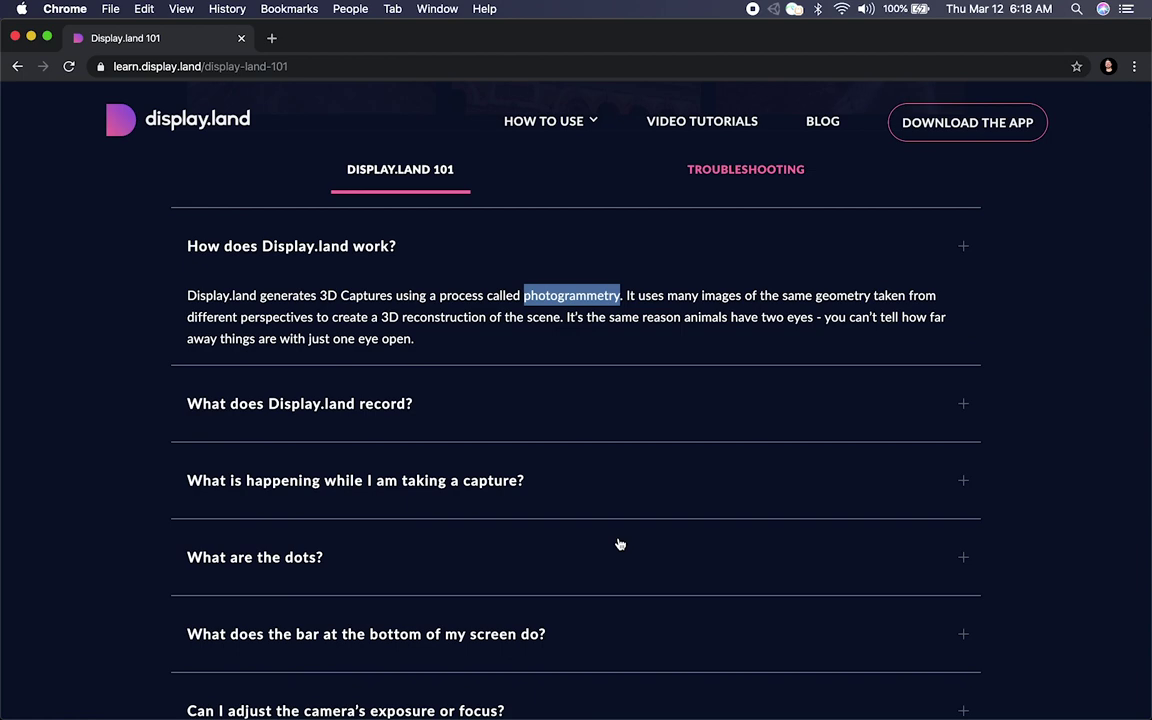
{"action": "left_click", "coordinate": [270, 506]}
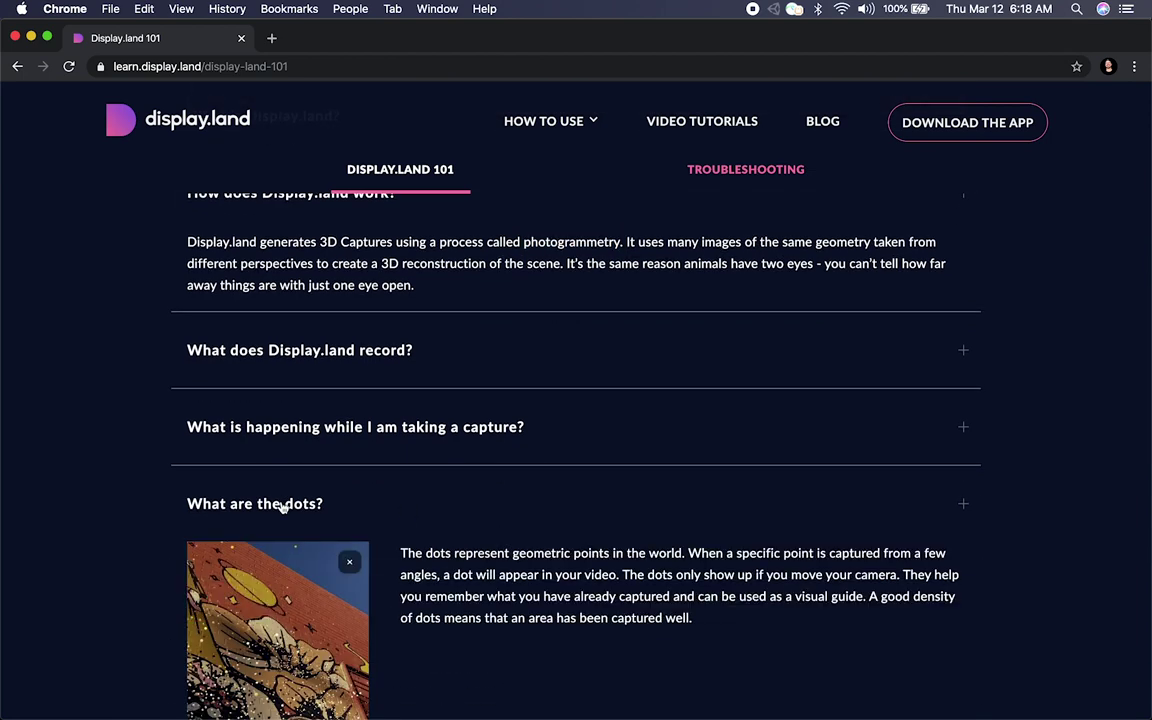
{"action": "scroll", "coordinate": [297, 615], "scroll_direction": "down", "scroll_amount": 3}
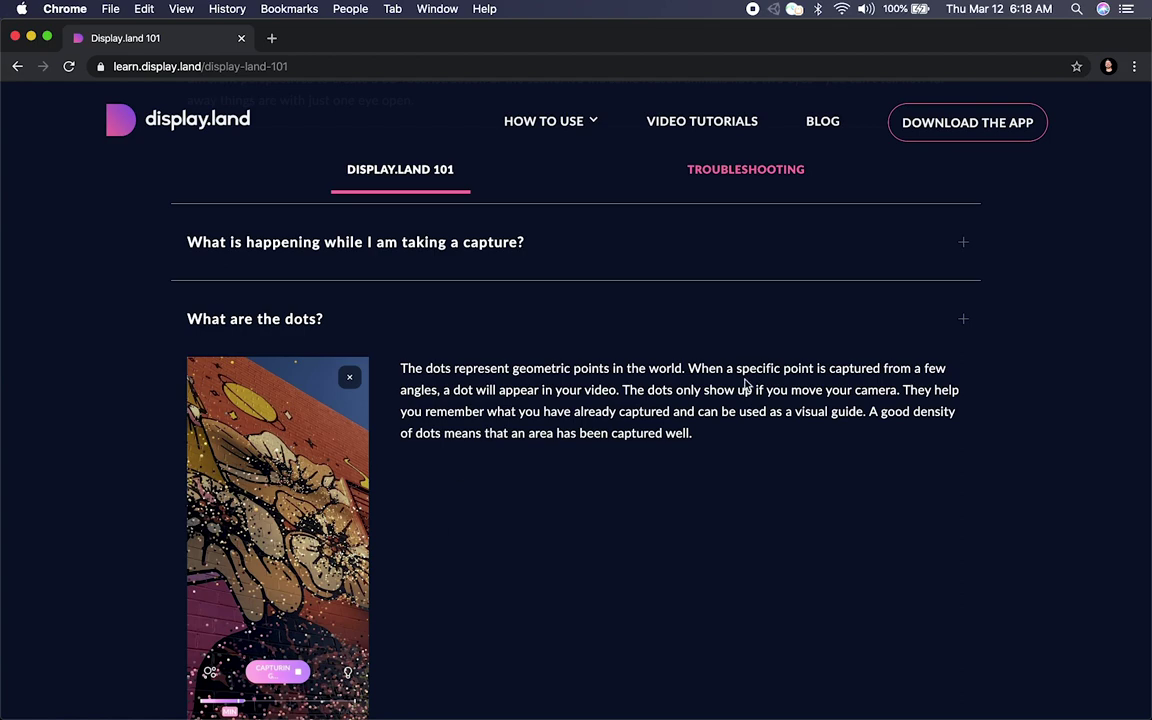
View the guide's Troubleshooting section and return to the Display.land home page.
{"action": "scroll", "coordinate": [746, 390], "scroll_direction": "up", "scroll_amount": 15}
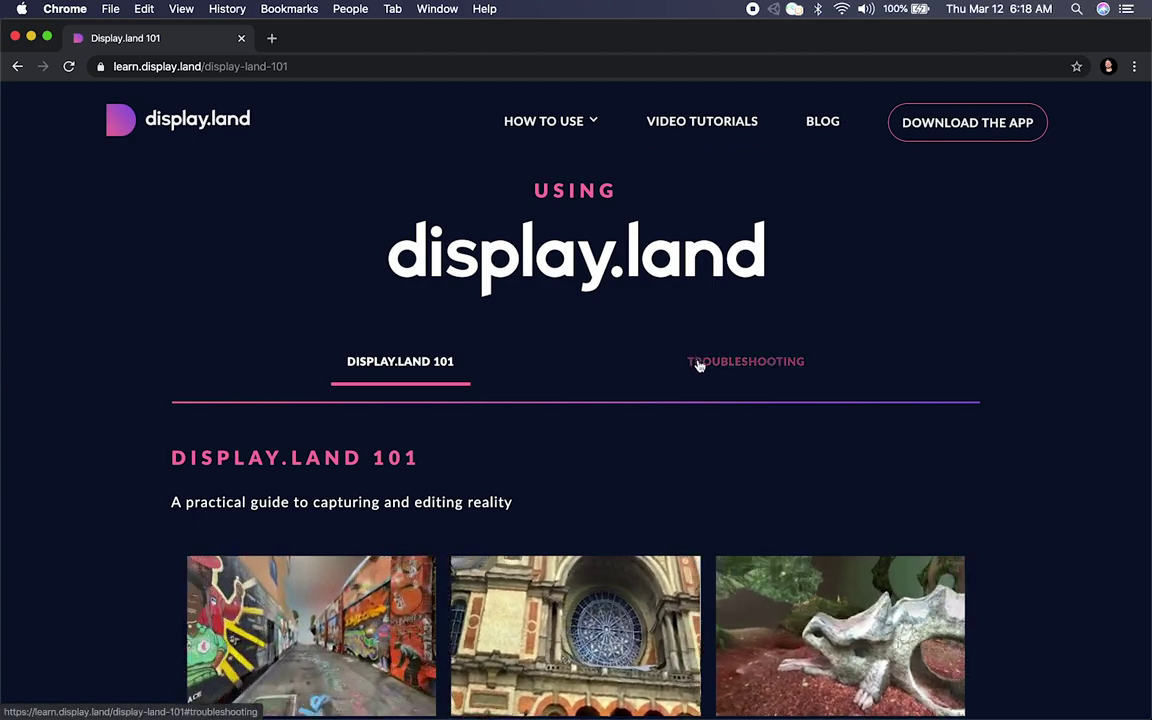
{"action": "left_click", "coordinate": [697, 363]}
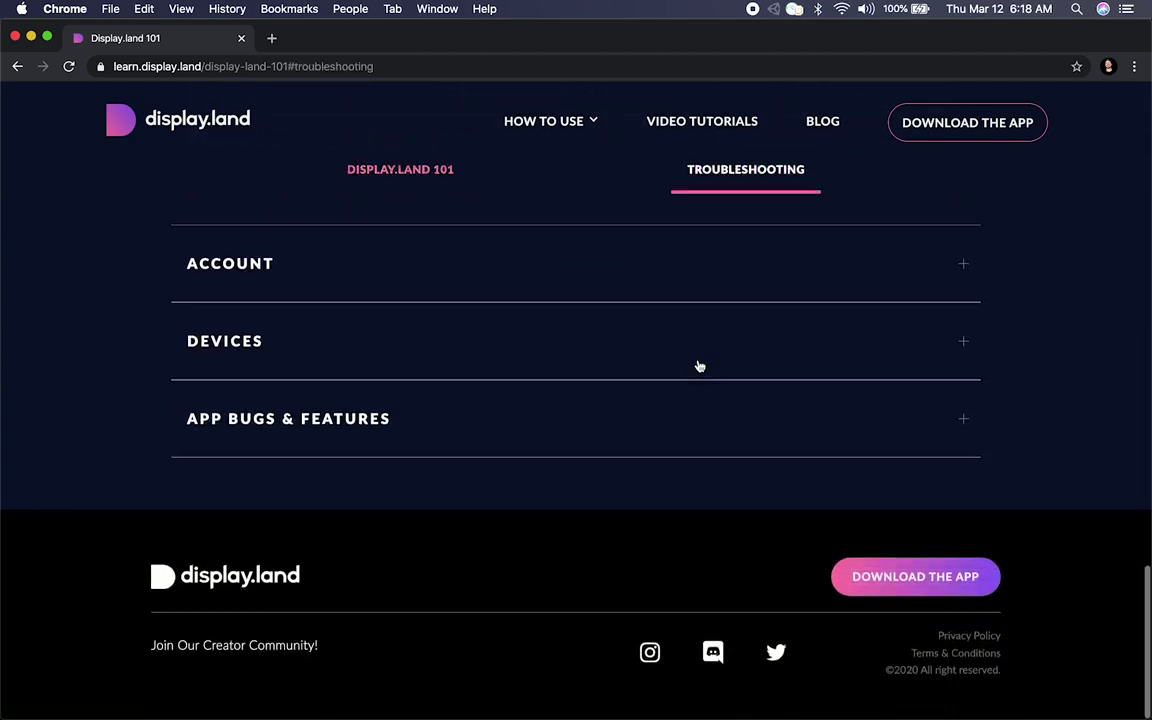
{"action": "key", "text": "super+bracketleft"}
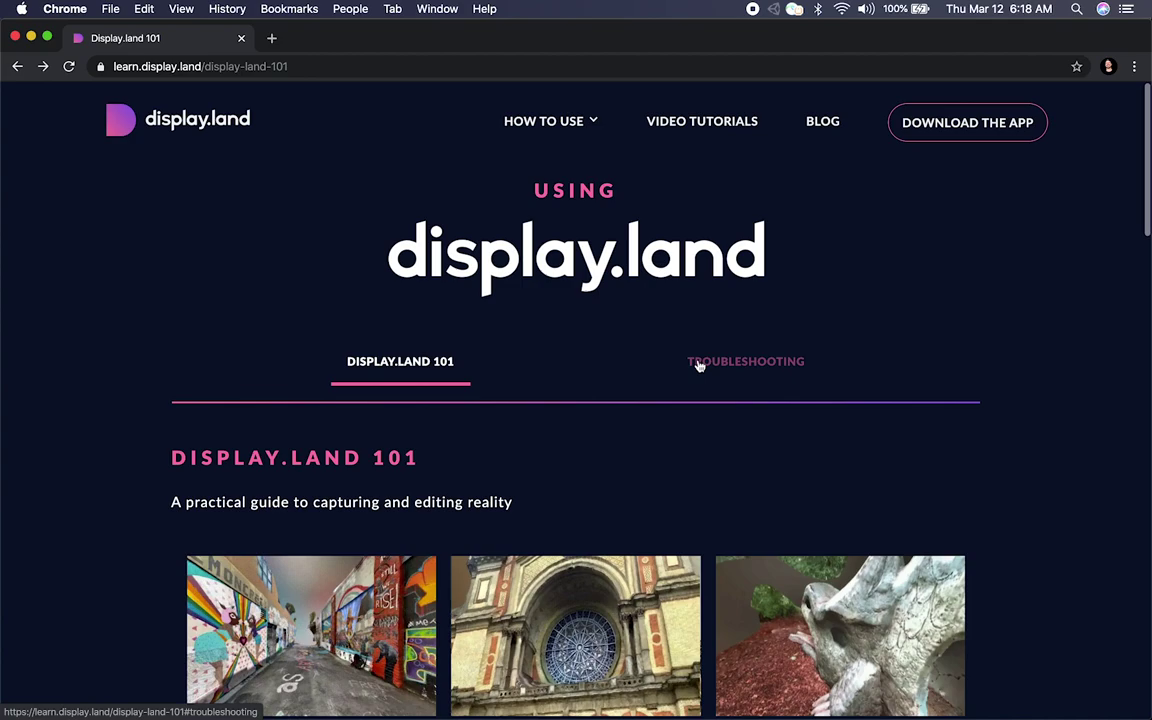
{"action": "key", "text": "super+bracketleft"}
{"action": "key", "text": "super+bracketleft"}
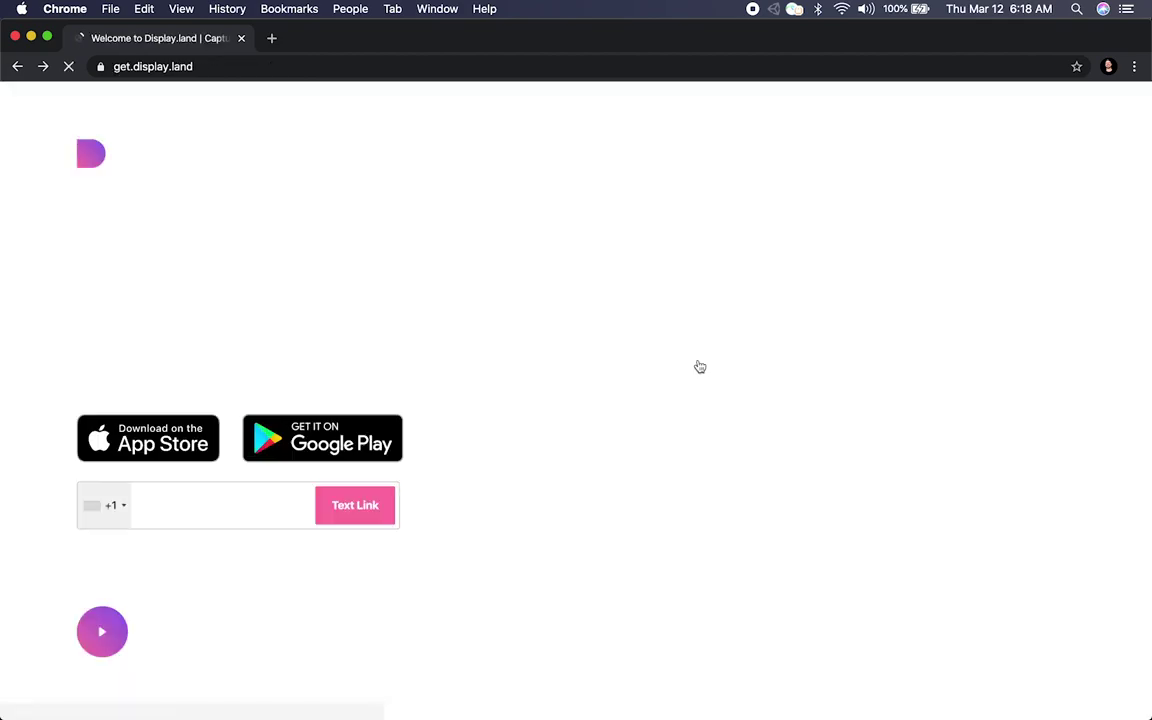
Open the Display.land Studio page and look through its overview of playing experiences across devices.
{"action": "left_click", "coordinate": [1045, 153]}
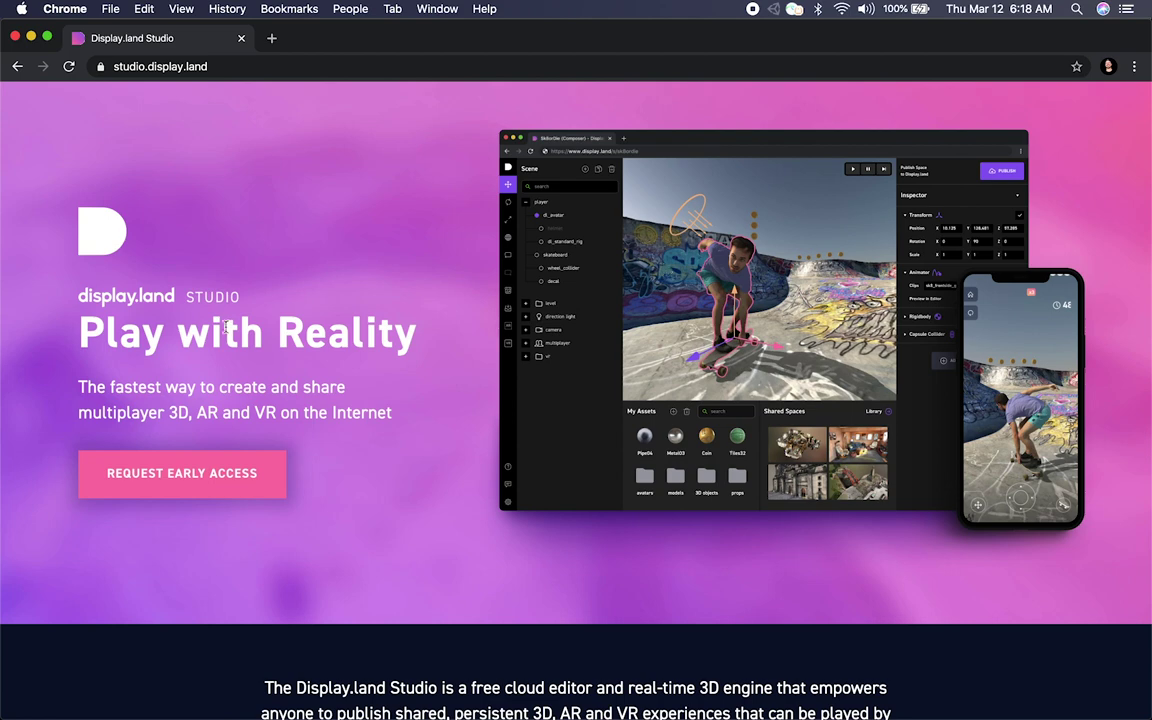
{"action": "scroll", "coordinate": [455, 512], "scroll_direction": "down", "scroll_amount": 10}
{"action": "scroll", "coordinate": [455, 514], "scroll_direction": "down", "scroll_amount": 2}
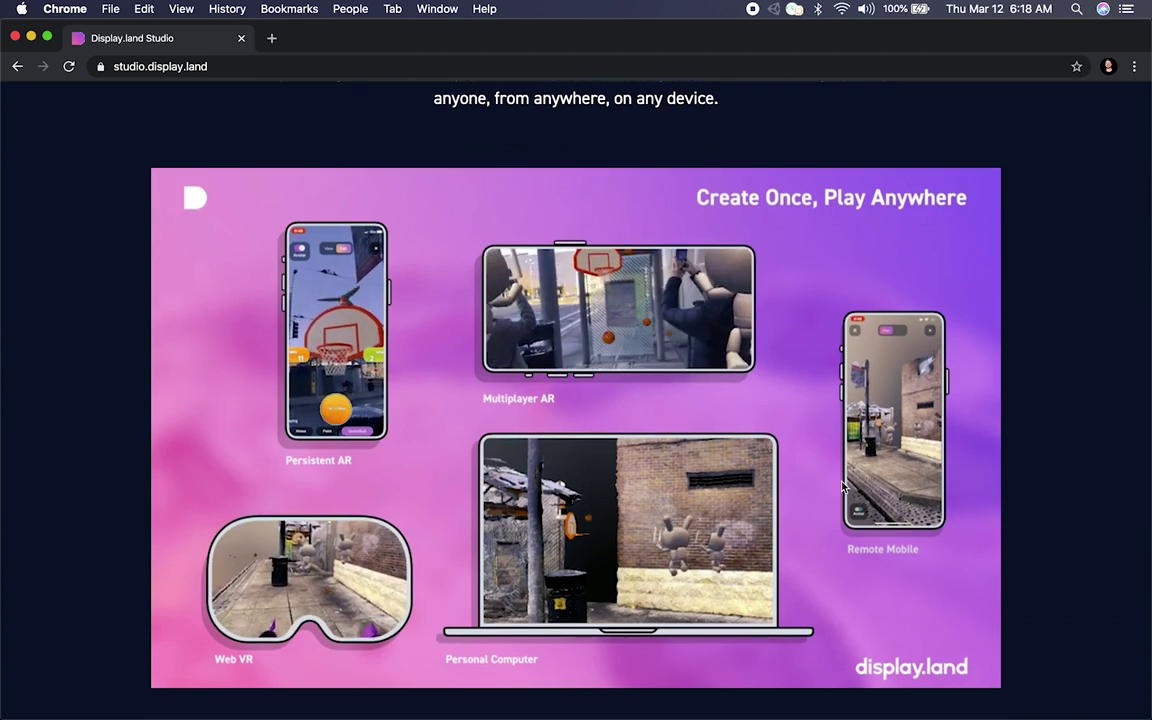
{"action": "scroll", "coordinate": [788, 464], "scroll_direction": "down", "scroll_amount": 4}
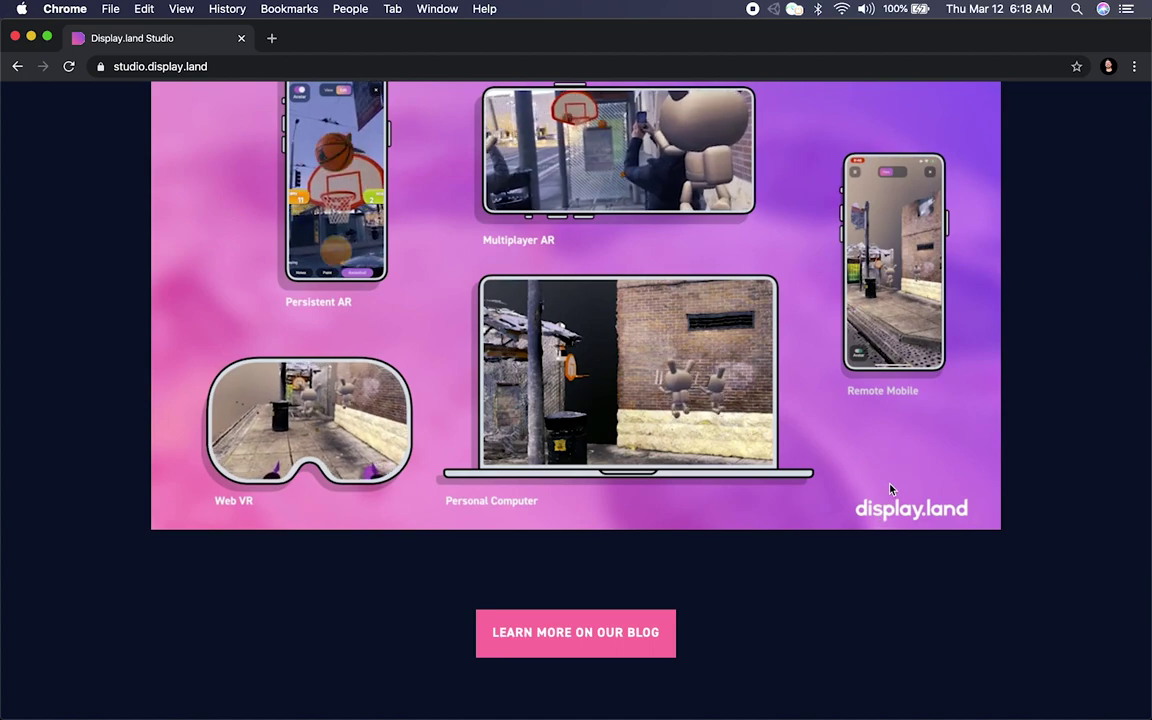
{"action": "scroll", "coordinate": [890, 488], "scroll_direction": "up", "scroll_amount": 10}
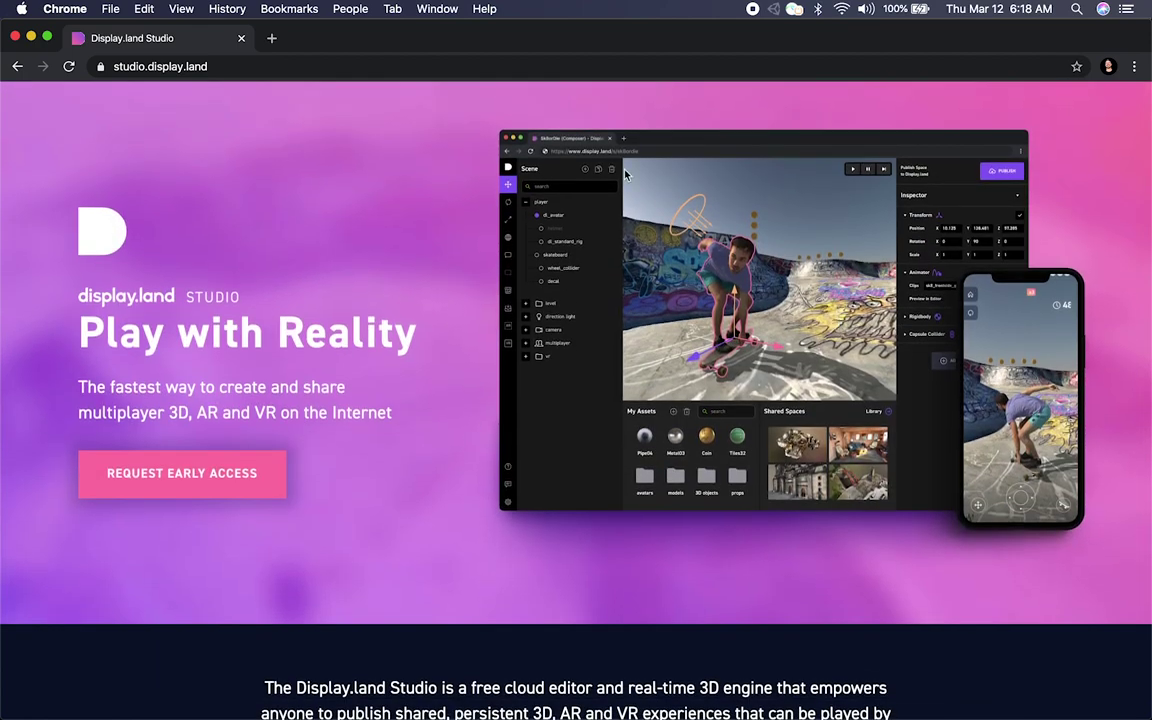
Switch to Finder, extract Mesh.zip on the Desktop and open the resulting Mesh folder.
{"action": "key", "text": "super+Tab"}
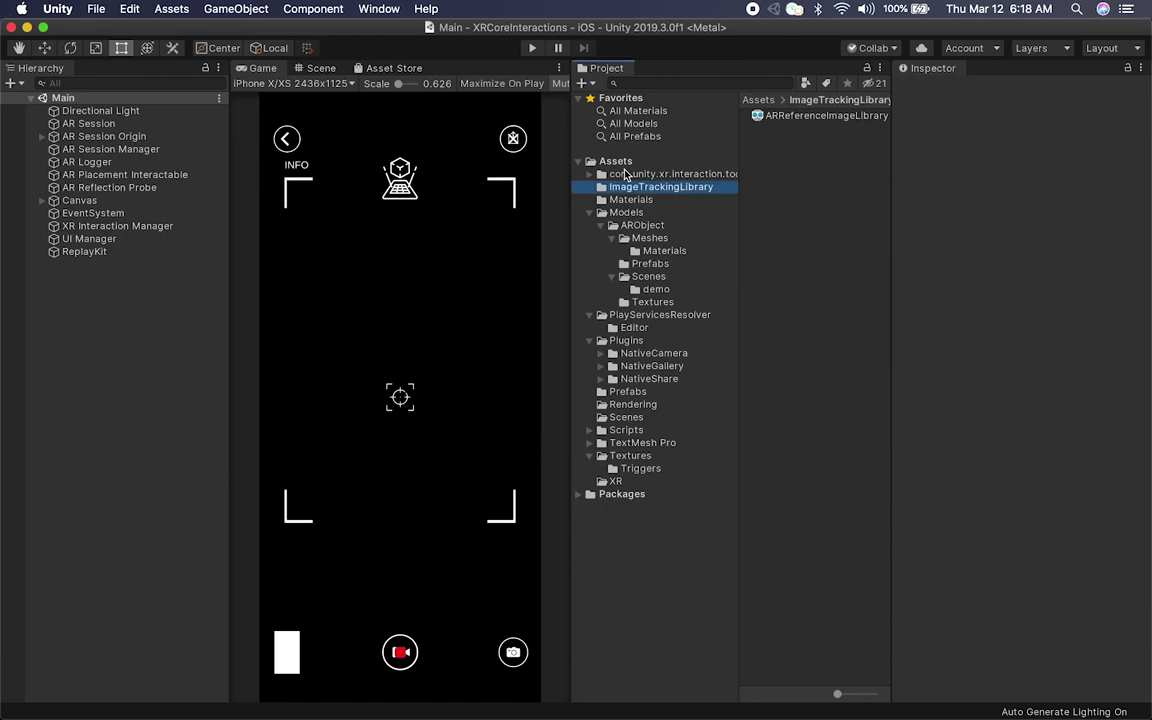
{"action": "key", "text": "super+Tab"}
{"action": "key", "text": "super+Tab"}
{"action": "key", "text": "super+Tab"}
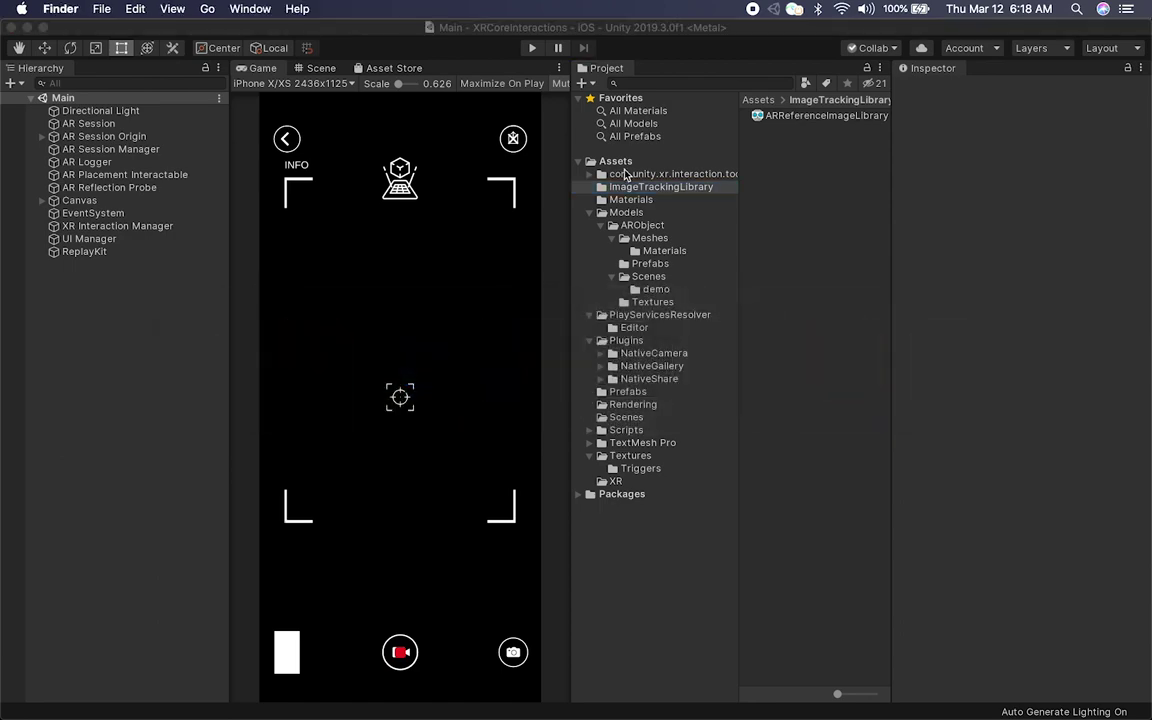
{"action": "key", "text": "super+n"}
{"action": "left_click", "coordinate": [318, 295]}
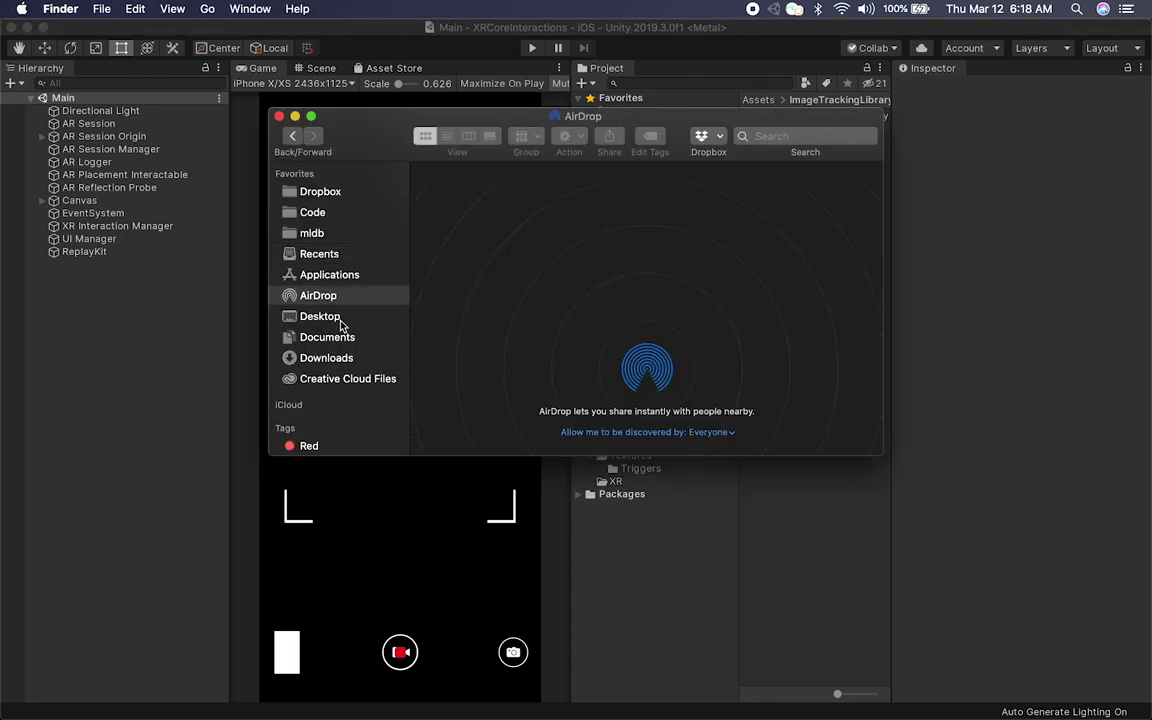
{"action": "left_click", "coordinate": [320, 316]}
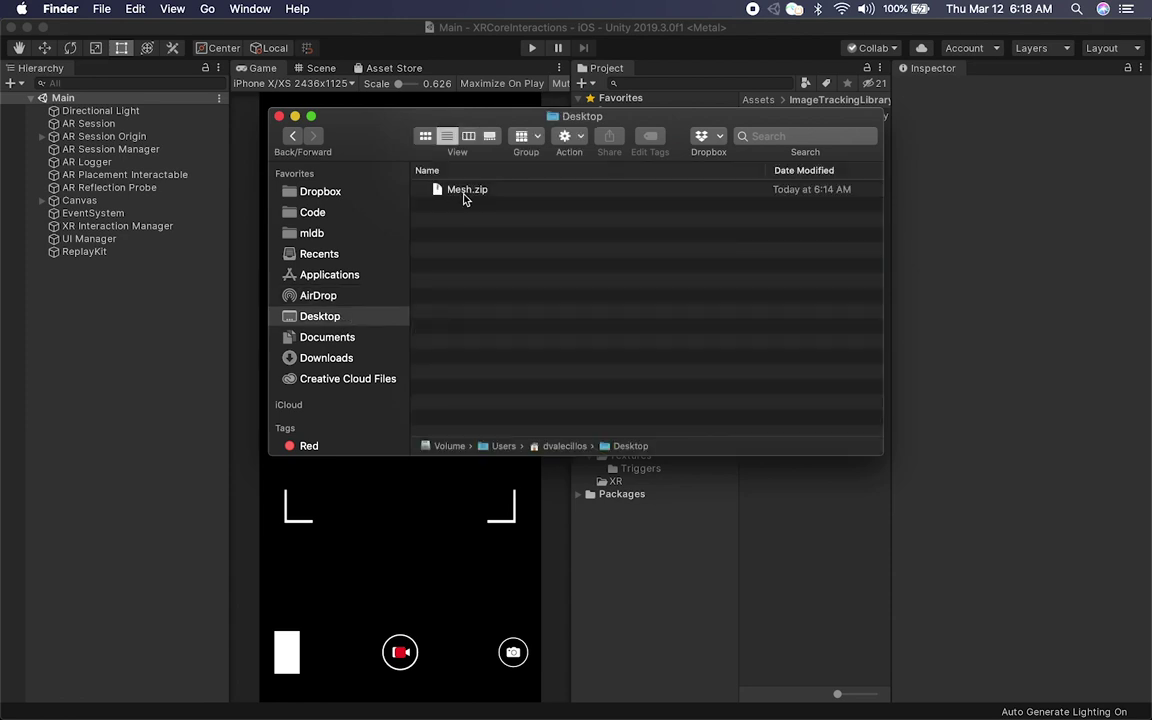
{"action": "double_click", "coordinate": [463, 190]}
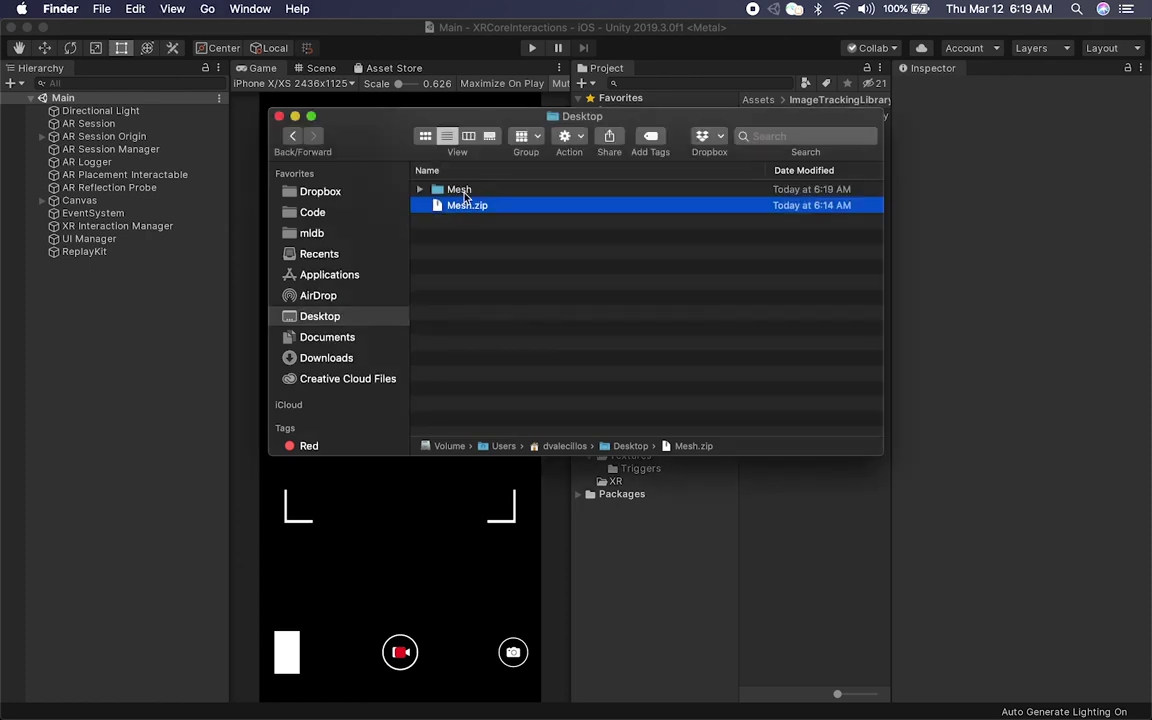
{"action": "double_click", "coordinate": [440, 191]}
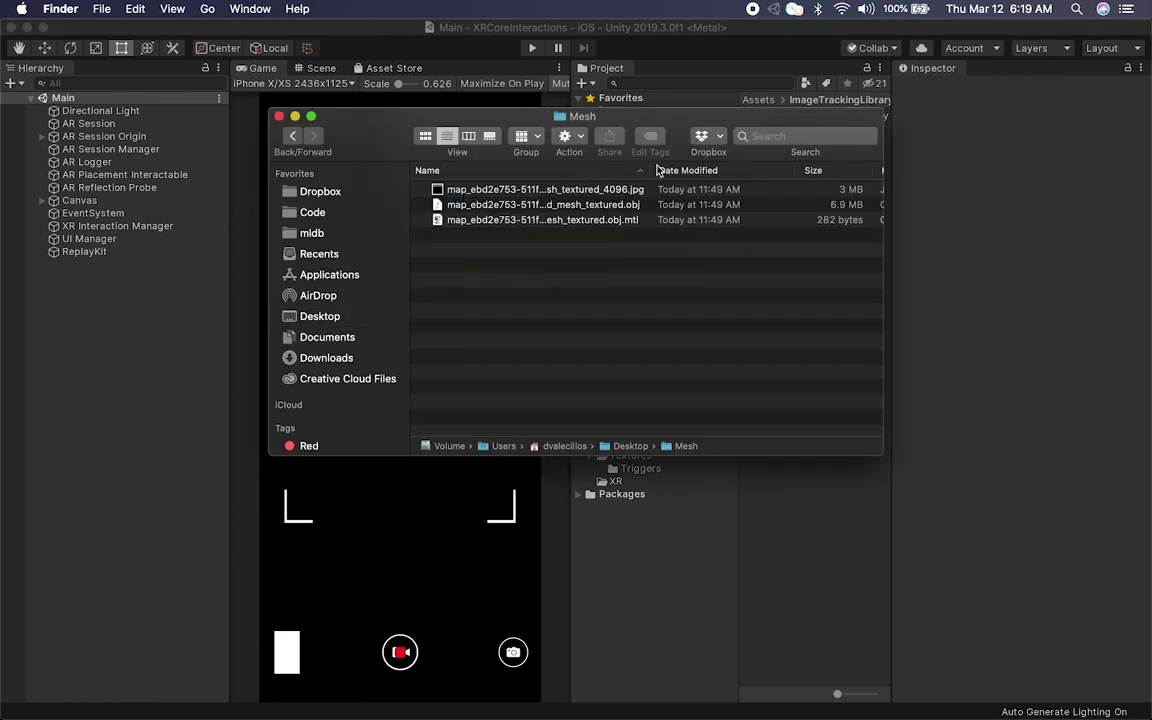
Preview the mesh's 4096 JPG texture, examine its patches enlarged in the Preview app, and close the image.
{"action": "left_click", "coordinate": [548, 189]}
{"action": "key", "text": "space"}
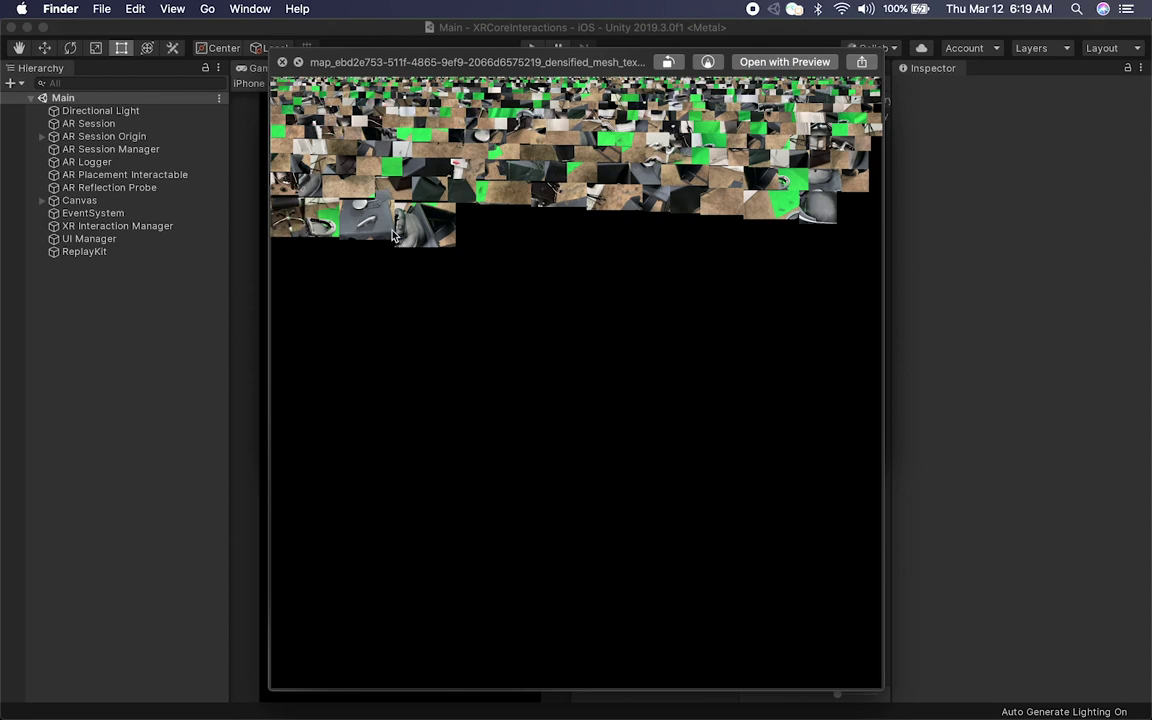
{"action": "key", "text": "space"}
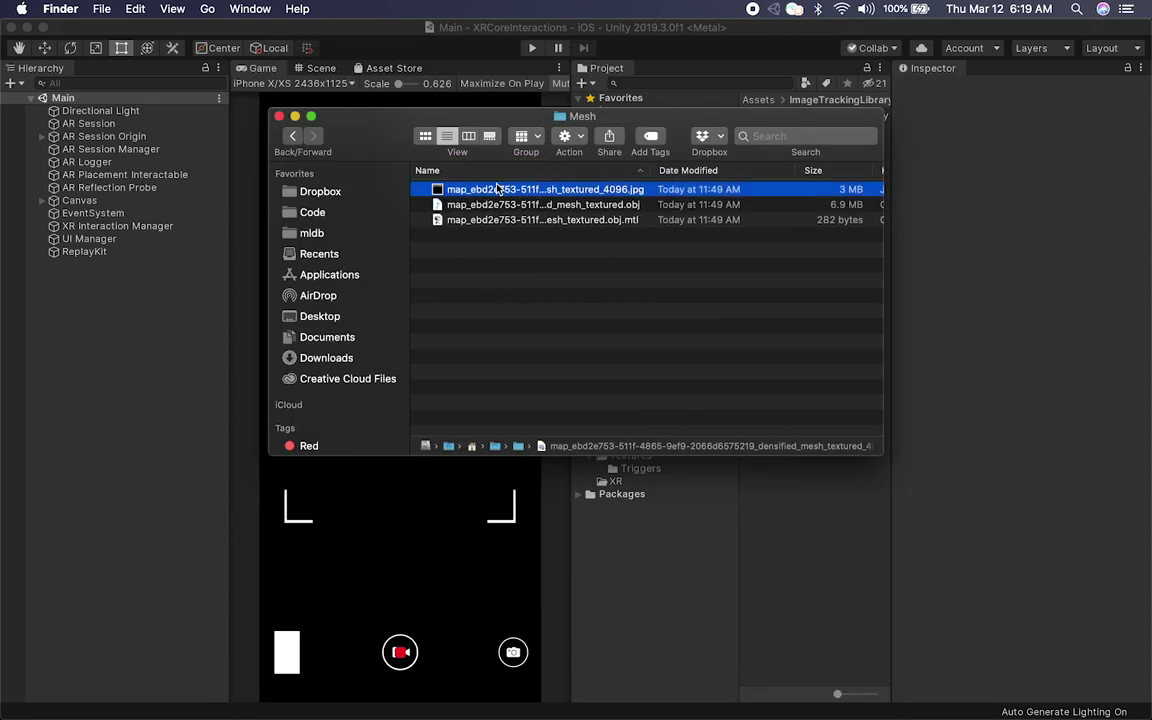
{"action": "double_click", "coordinate": [497, 189]}
{"action": "left_click_drag", "start_coordinate": [628, 286], "coordinate": [1085, 316]}
{"action": "scroll", "coordinate": [707, 205], "scroll_direction": "up", "scroll_amount": 5}
{"action": "scroll", "coordinate": [707, 205], "scroll_direction": "up", "scroll_amount": 2}
{"action": "scroll", "coordinate": [249, 237], "scroll_direction": "up", "scroll_amount": 6}
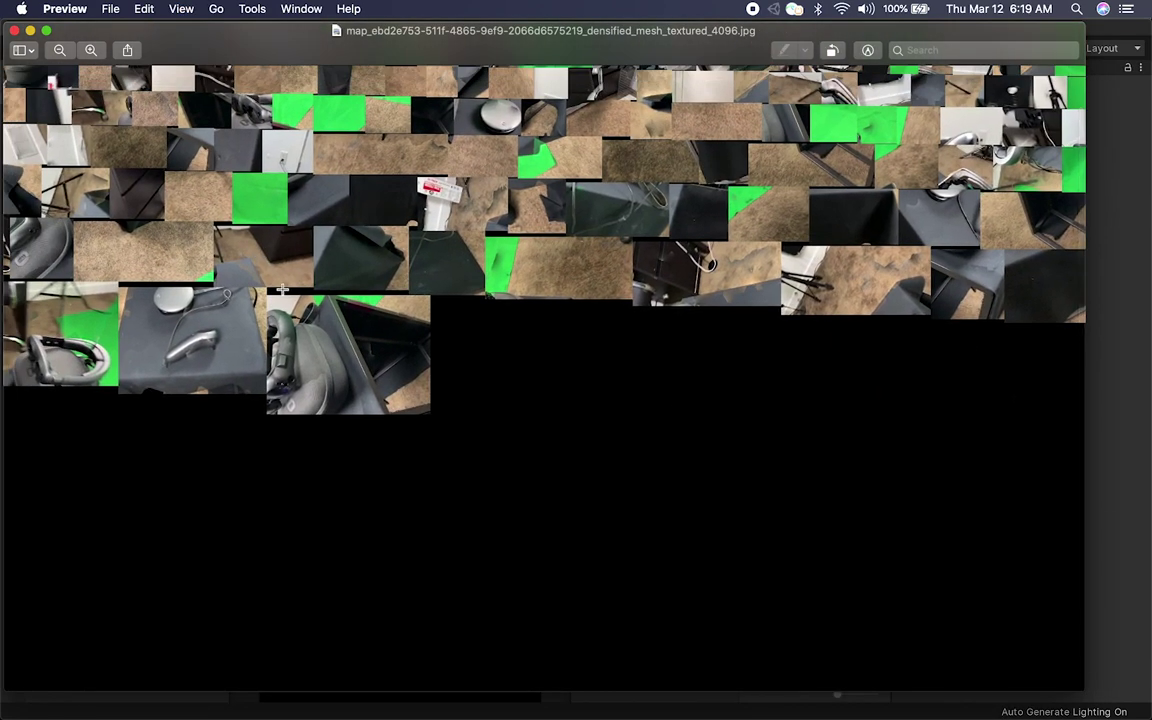
{"action": "scroll", "coordinate": [282, 290], "scroll_direction": "up", "scroll_amount": 2}
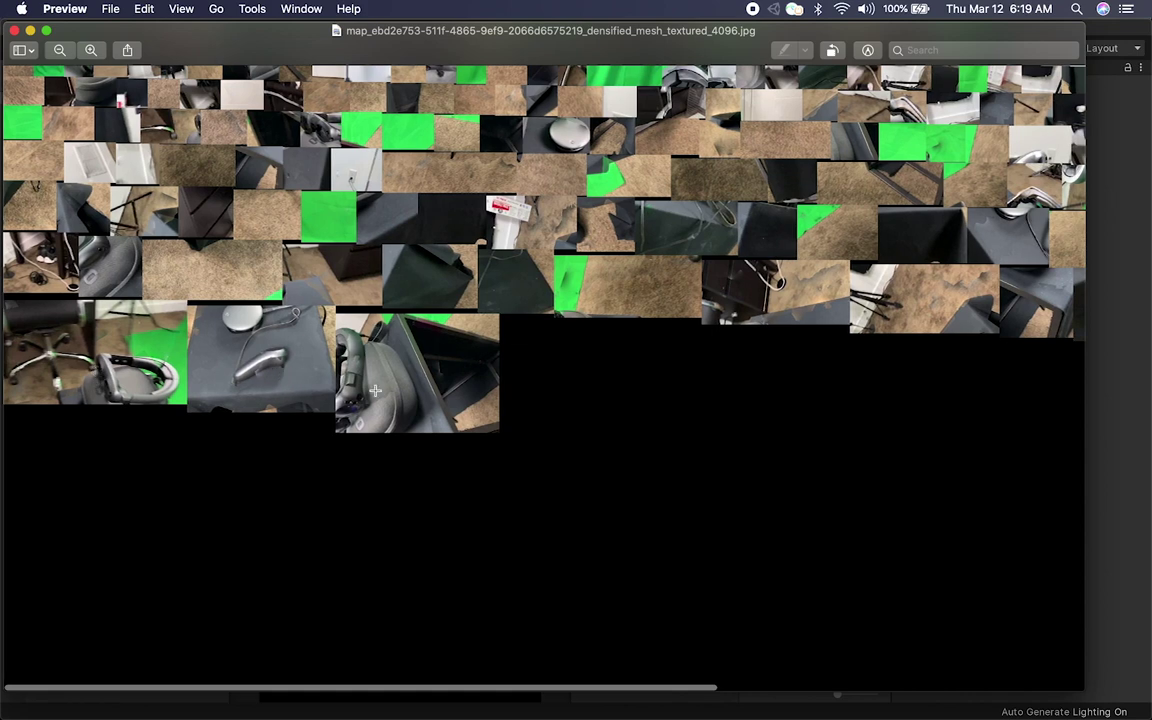
{"action": "scroll", "coordinate": [564, 223], "scroll_direction": "up", "scroll_amount": 3}
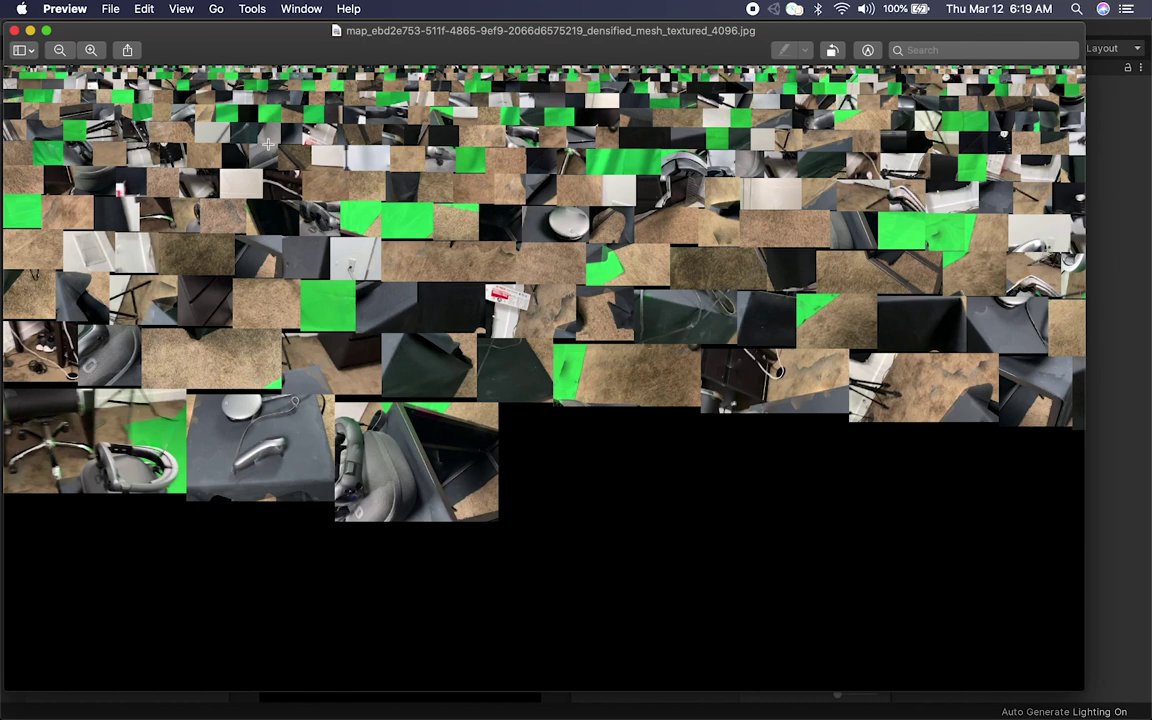
{"action": "left_click", "coordinate": [15, 31]}
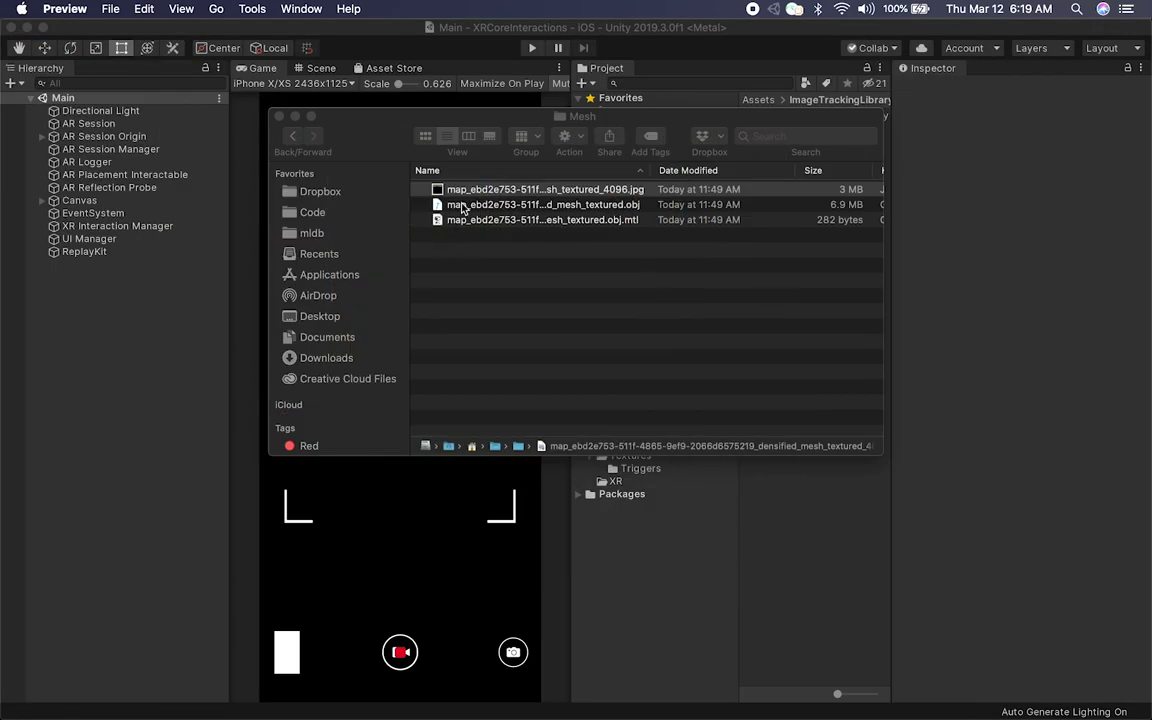
Switch to Unity and create a folder named DisplayLandModel inside Assets > Models.
{"action": "left_click", "coordinate": [578, 229]}
{"action": "left_click", "coordinate": [601, 209]}
{"action": "left_click", "coordinate": [769, 515]}
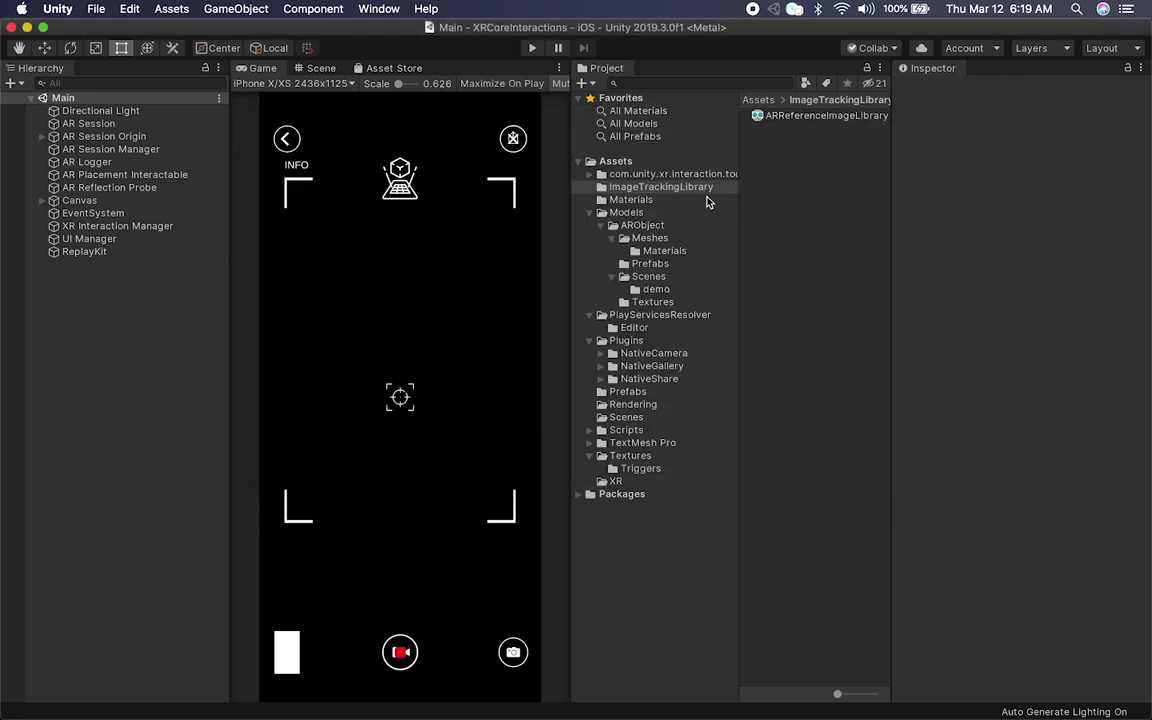
{"action": "left_click", "coordinate": [591, 211]}
{"action": "left_click", "coordinate": [610, 213]}
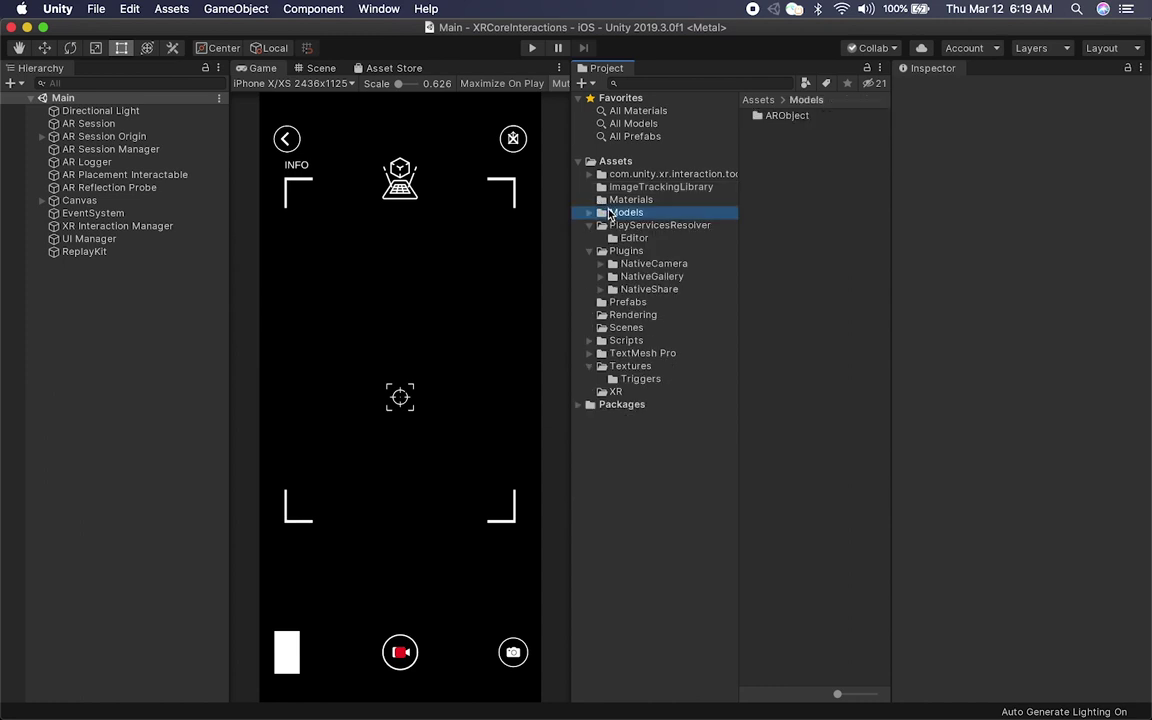
{"action": "right_click", "coordinate": [804, 185]}
{"action": "mouse_move", "coordinate": [822, 189]}
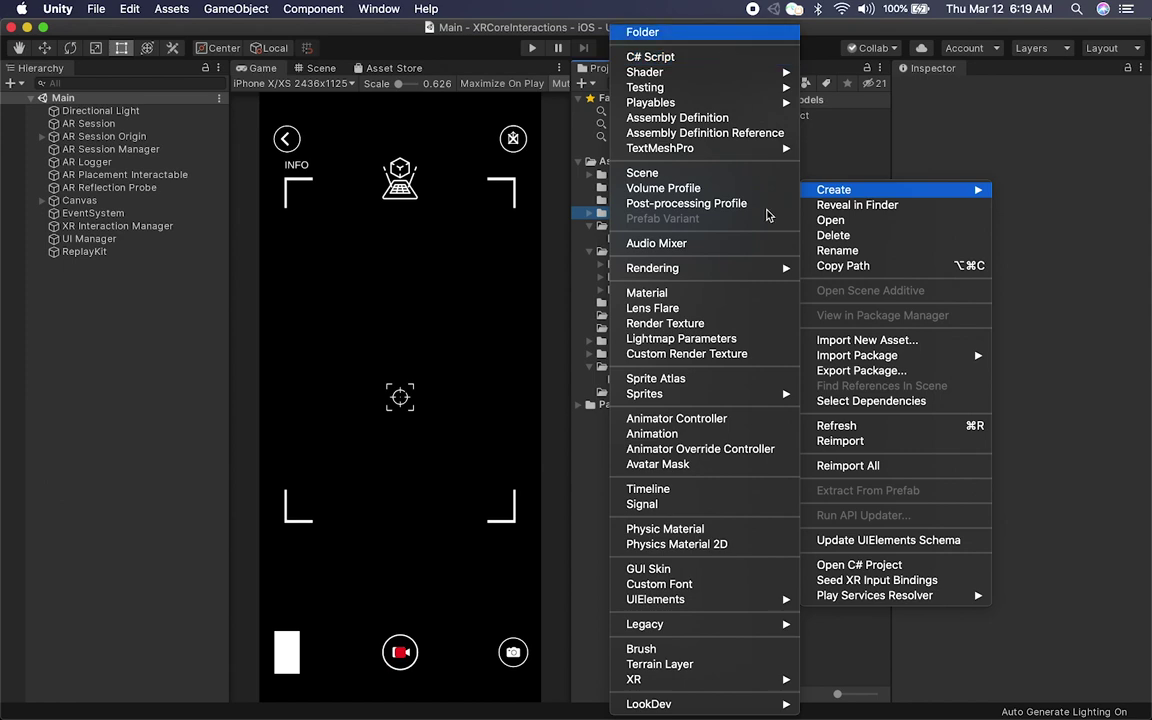
{"action": "key", "text": "Return"}
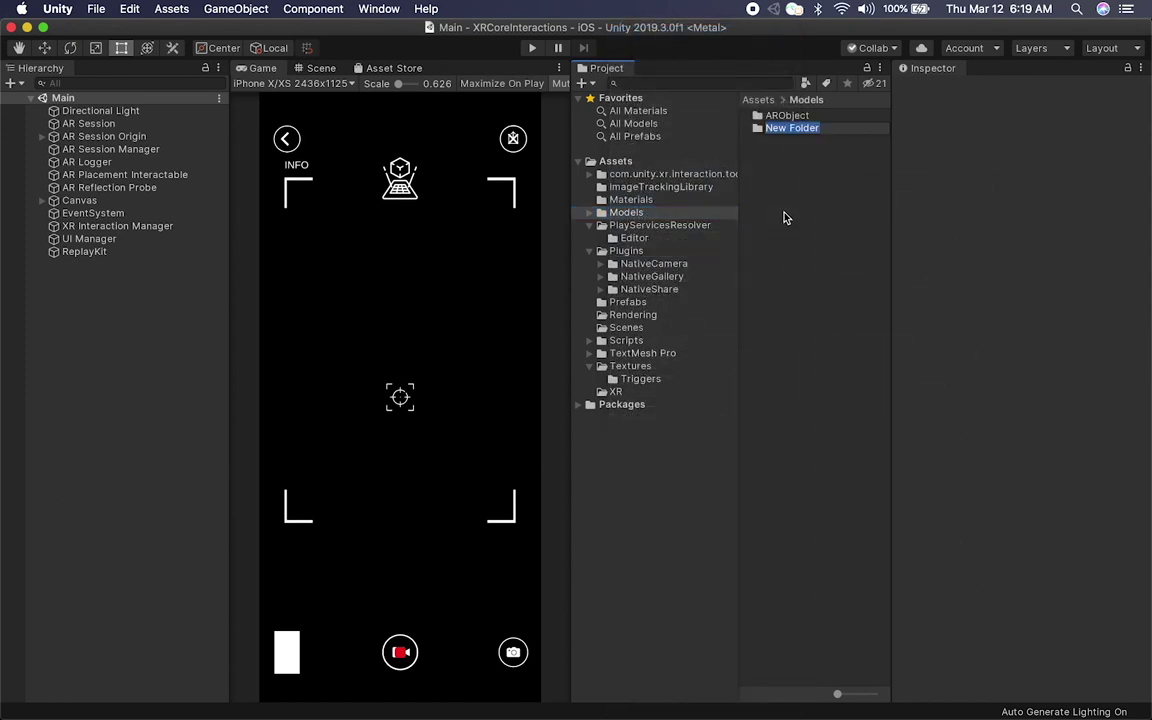
{"action": "type", "text": "DisplayLandModel"}
{"action": "key", "text": "Return"}
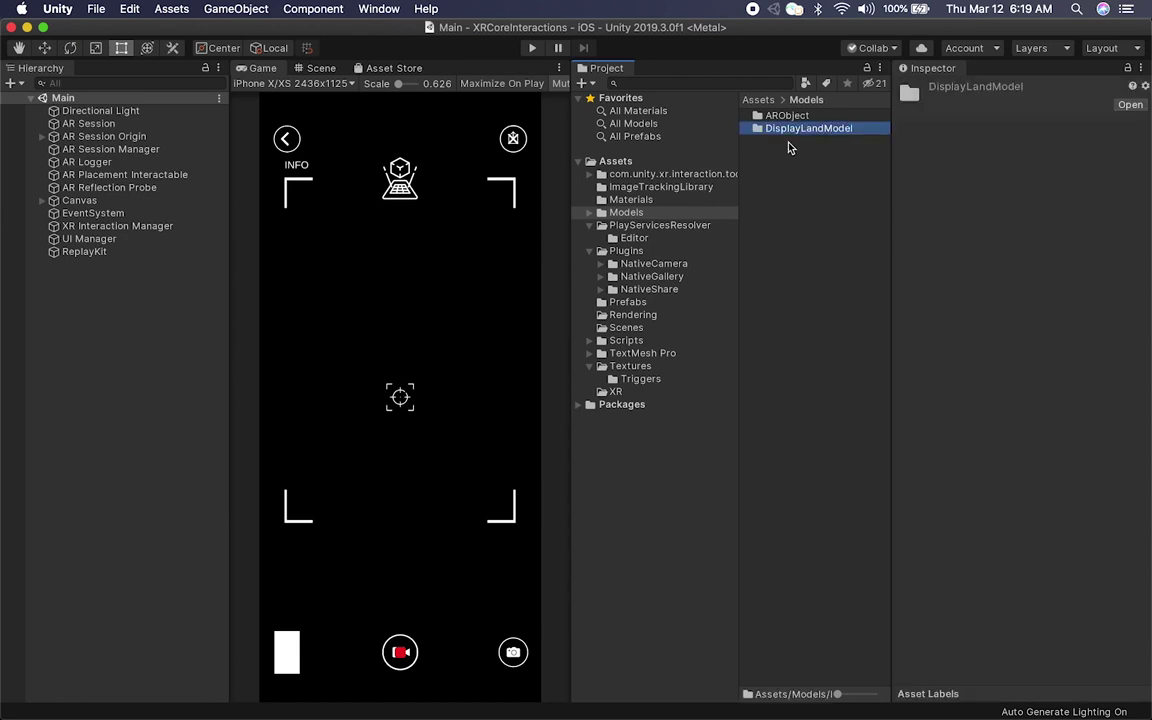
Import the JPG, OBJ and MTL files from Finder's Mesh folder into Unity's DisplayLandModel folder.
{"action": "double_click", "coordinate": [804, 131]}
{"action": "key", "text": "super+Tab"}
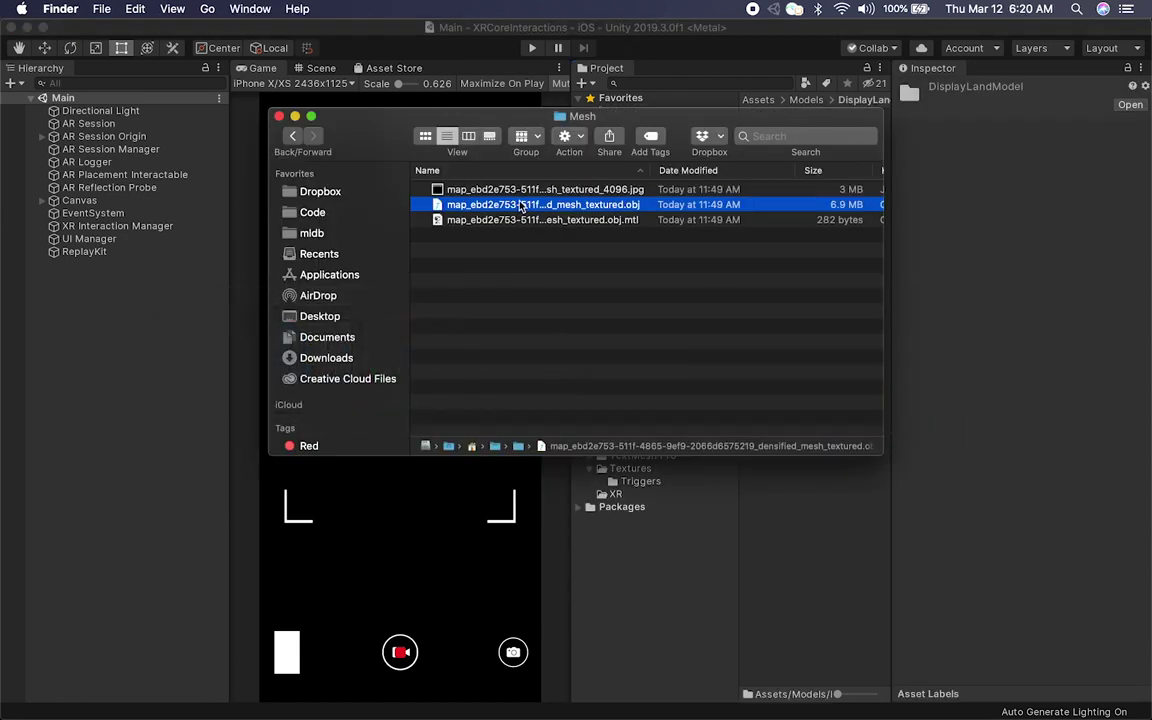
{"action": "key", "text": "Down"}
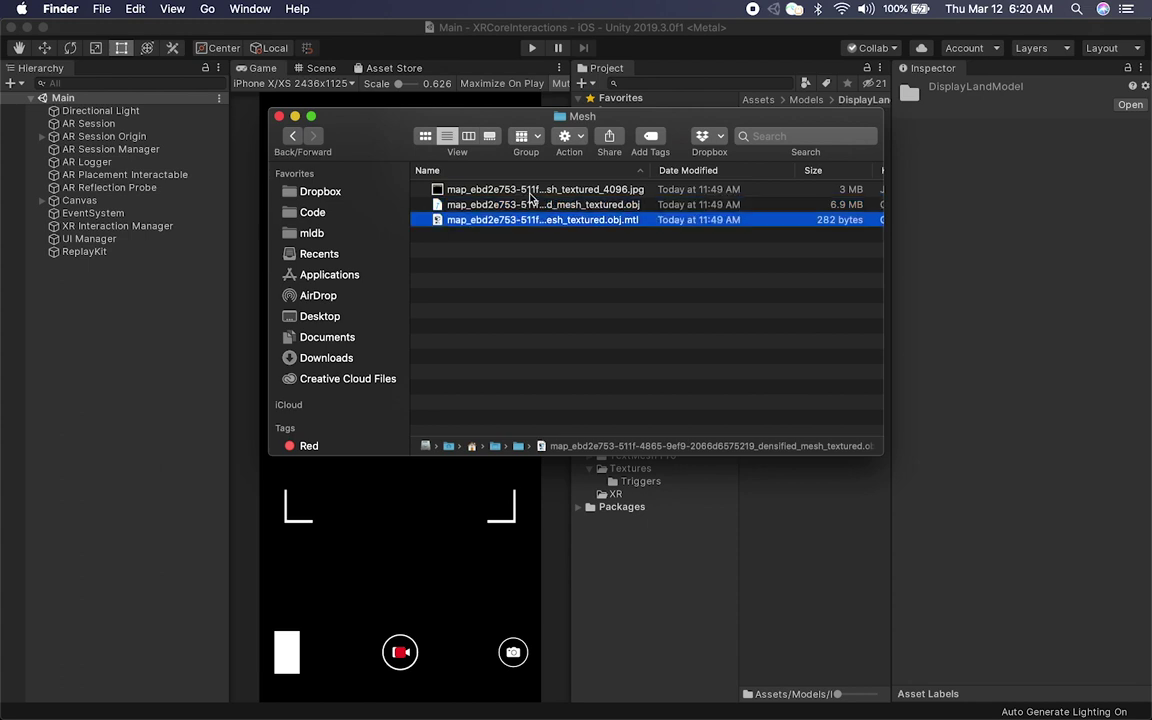
{"action": "key", "text": "super+a"}
{"action": "key", "text": "super+Tab"}
{"action": "left_click_drag", "start_coordinate": [527, 207], "coordinate": [800, 198]}
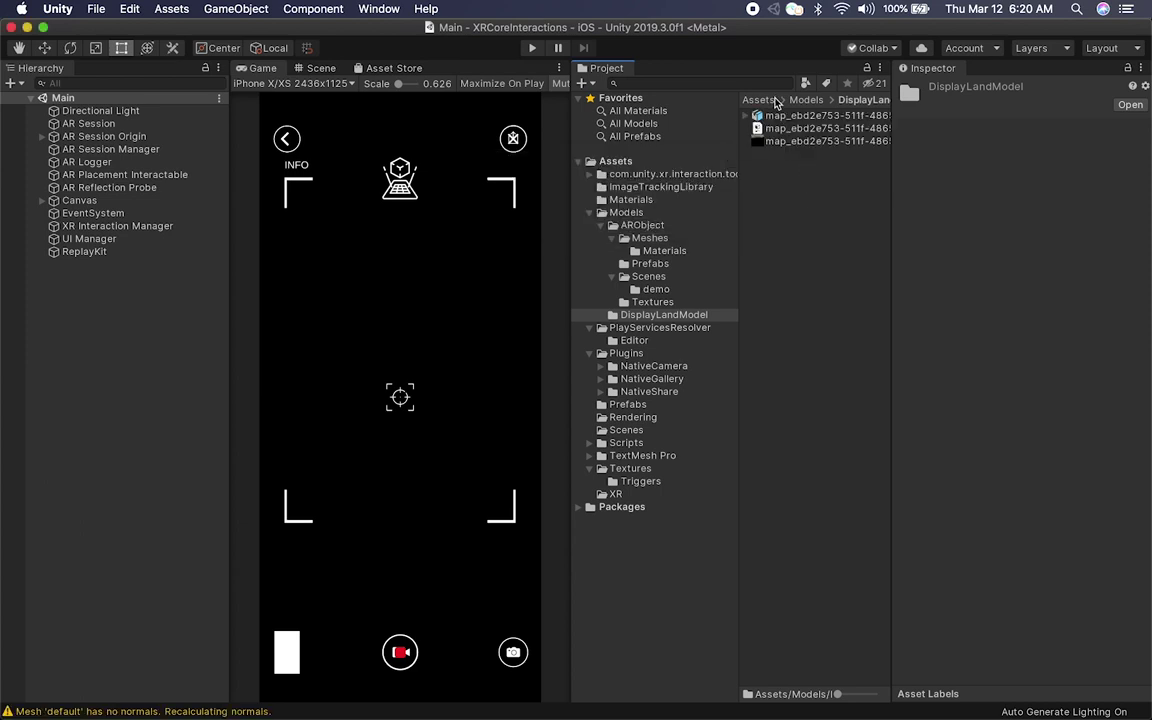
Show the Scene view in 3D and place the imported scan model in it.
{"action": "left_click", "coordinate": [321, 68]}
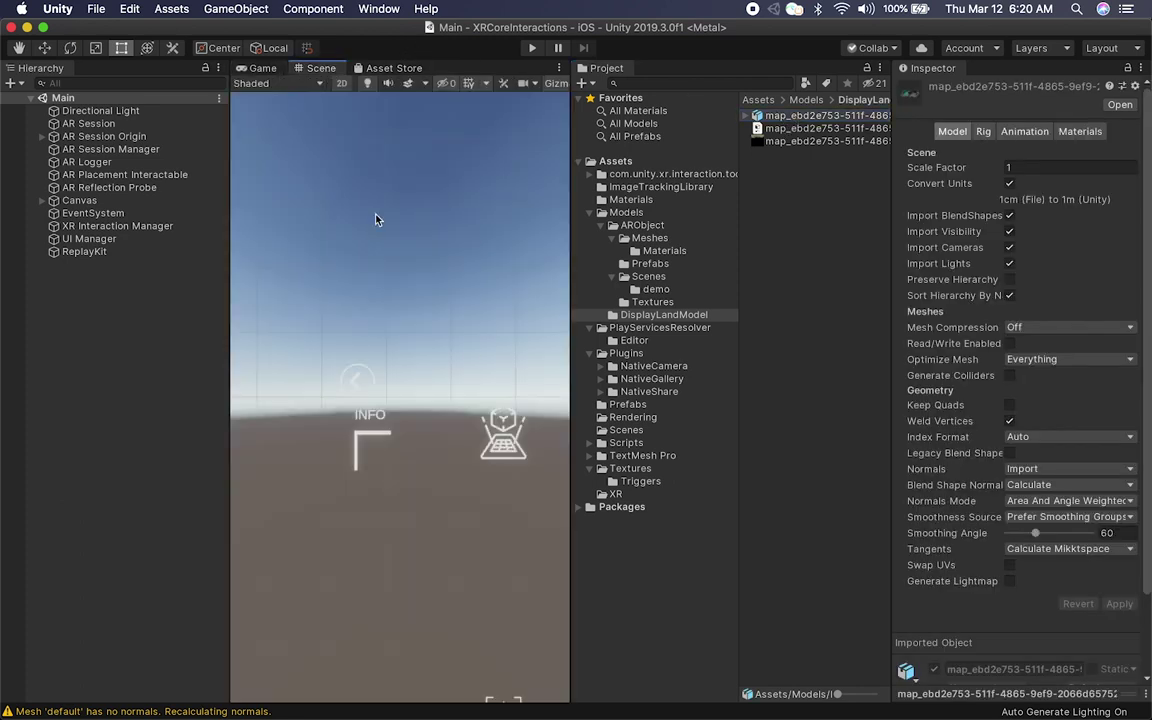
{"action": "left_click", "coordinate": [342, 85]}
{"action": "scroll", "coordinate": [445, 356], "scroll_direction": "down", "scroll_amount": 5}
{"action": "left_click_drag", "start_coordinate": [445, 356], "coordinate": [679, 181], "text": "alt"}
{"action": "left_click_drag", "start_coordinate": [800, 122], "coordinate": [335, 318]}
Examine the placed scan model up close and from several sides in the Scene view.
{"action": "right_click_drag", "start_coordinate": [480, 420], "coordinate": [497, 430]}
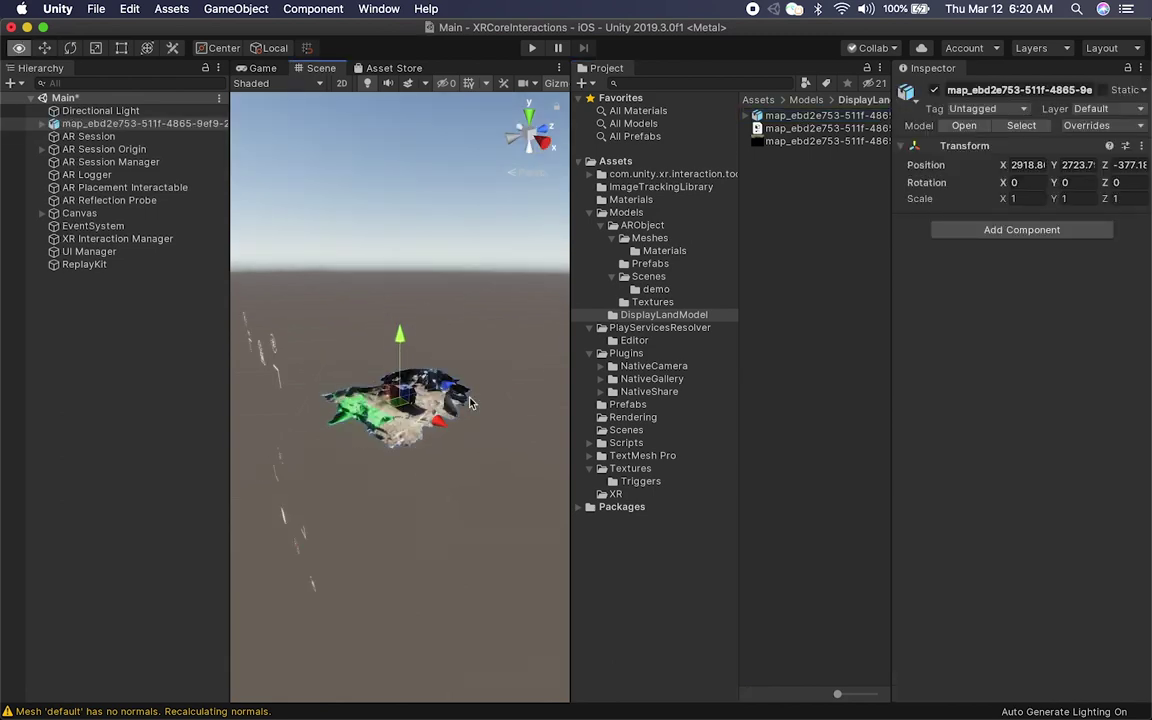
{"action": "scroll", "coordinate": [470, 403], "scroll_direction": "up", "scroll_amount": 10}
{"action": "left_click_drag", "start_coordinate": [470, 403], "coordinate": [422, 420], "text": "alt"}
{"action": "right_click_drag", "start_coordinate": [422, 420], "coordinate": [401, 339]}
{"action": "left_click_drag", "start_coordinate": [401, 339], "coordinate": [559, 350], "text": "alt"}
{"action": "scroll", "coordinate": [441, 374], "scroll_direction": "down", "scroll_amount": 10}
{"action": "scroll", "coordinate": [441, 373], "scroll_direction": "up", "scroll_amount": 10}
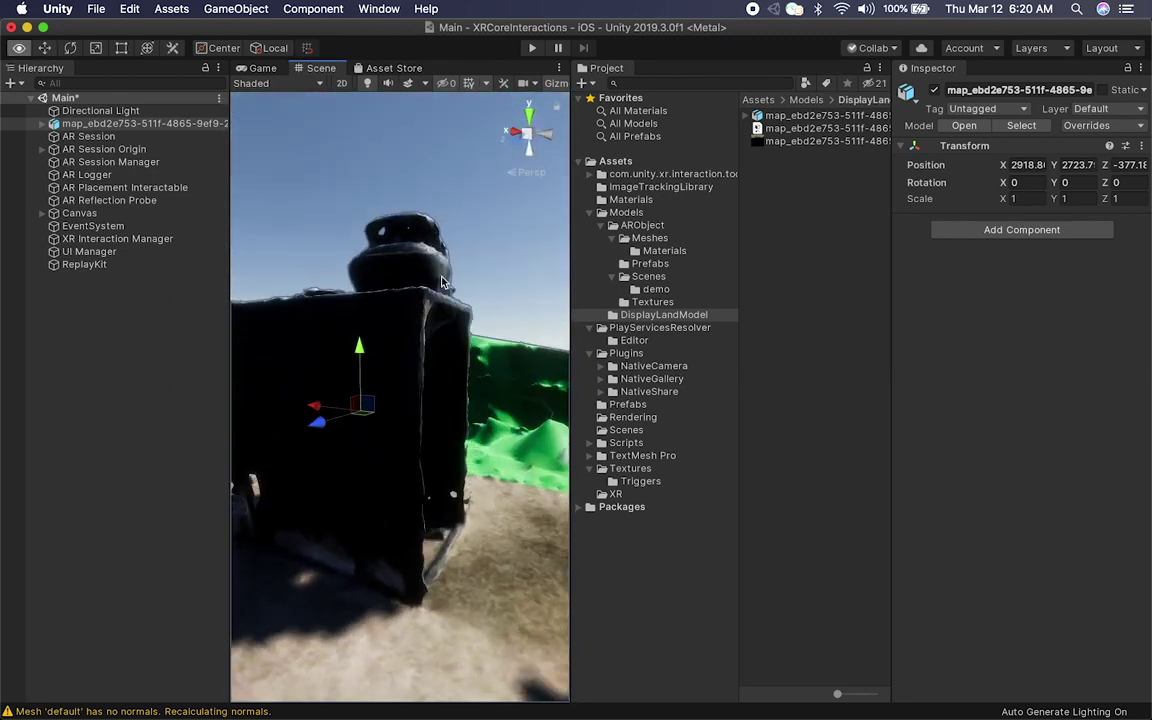
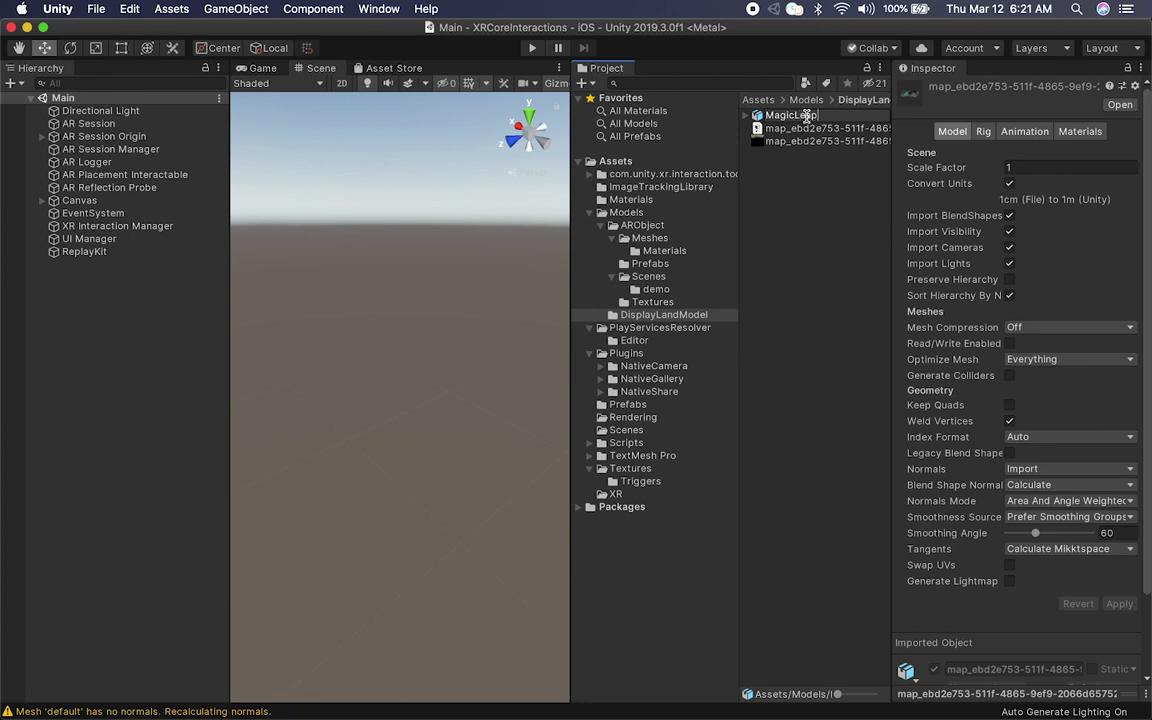
Rename the imported OBJ model MagicLeapDevice and add it to the Main scene's hierarchy below ReplayKit.
{"action": "key", "text": "Return"}
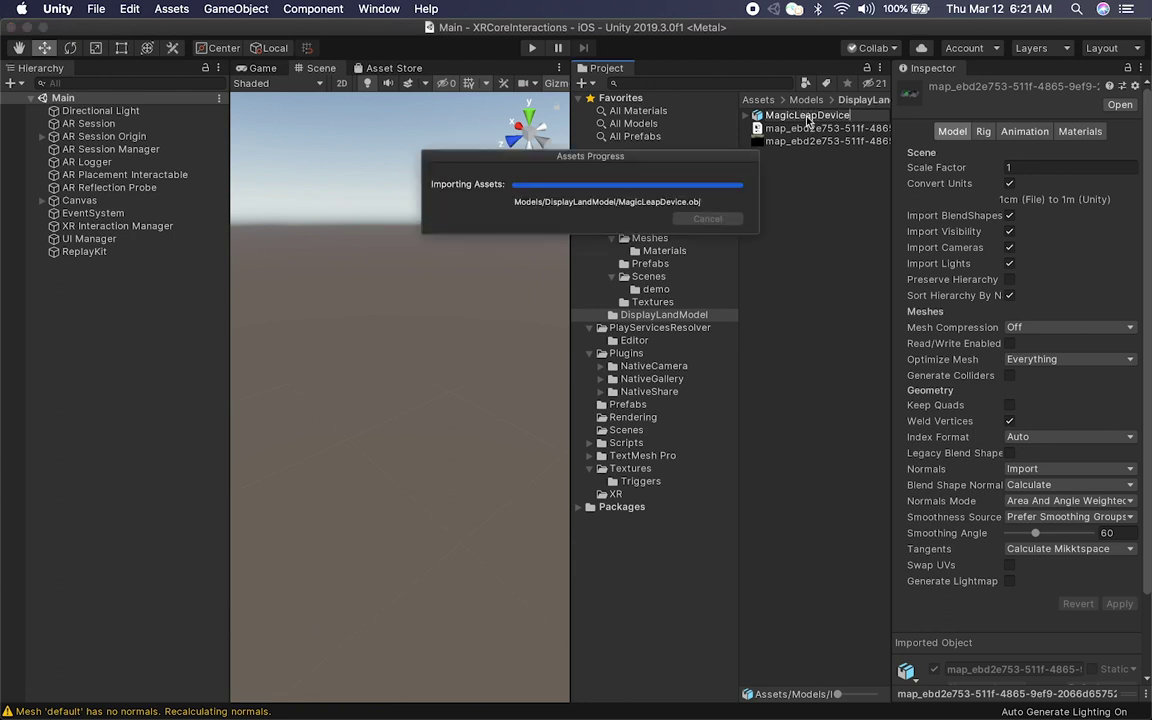
{"action": "left_click_drag", "start_coordinate": [805, 117], "coordinate": [480, 336]}
{"action": "key", "text": "super+BackSpace"}
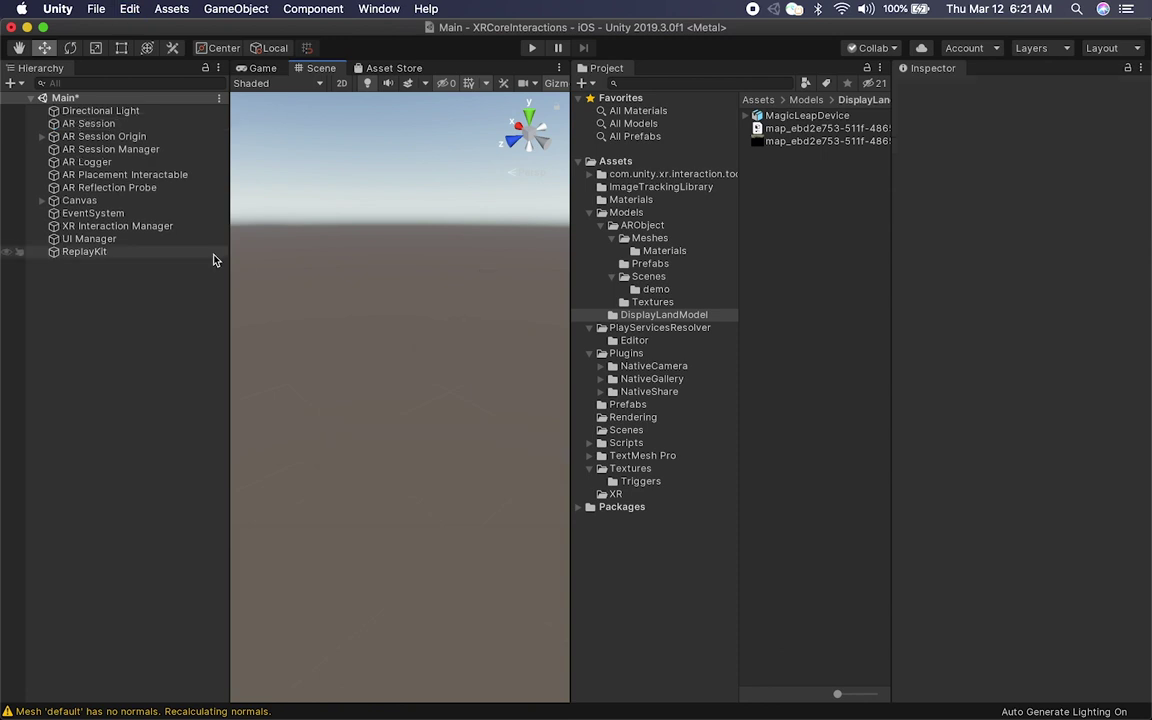
{"action": "left_click_drag", "start_coordinate": [808, 116], "coordinate": [80, 394]}
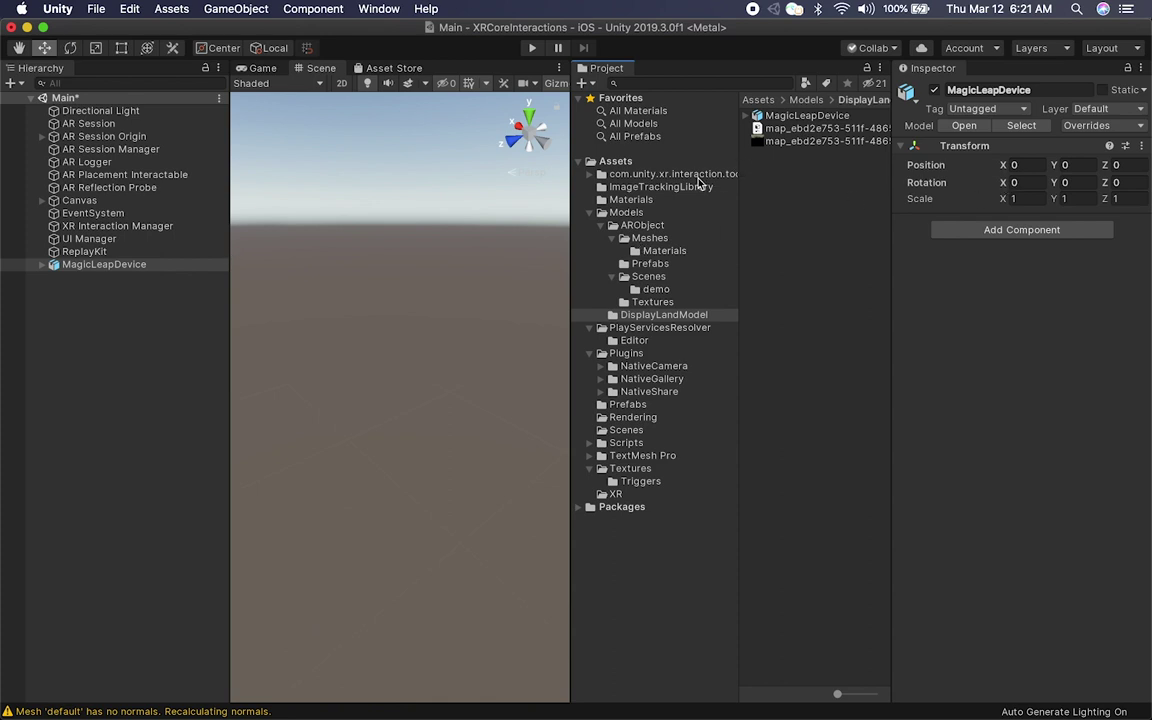
Place the CICADA_PARENT prefab from ARObject's Prefabs folder in the scene, and select MagicLeapDevice in the hierarchy.
{"action": "left_click", "coordinate": [642, 227]}
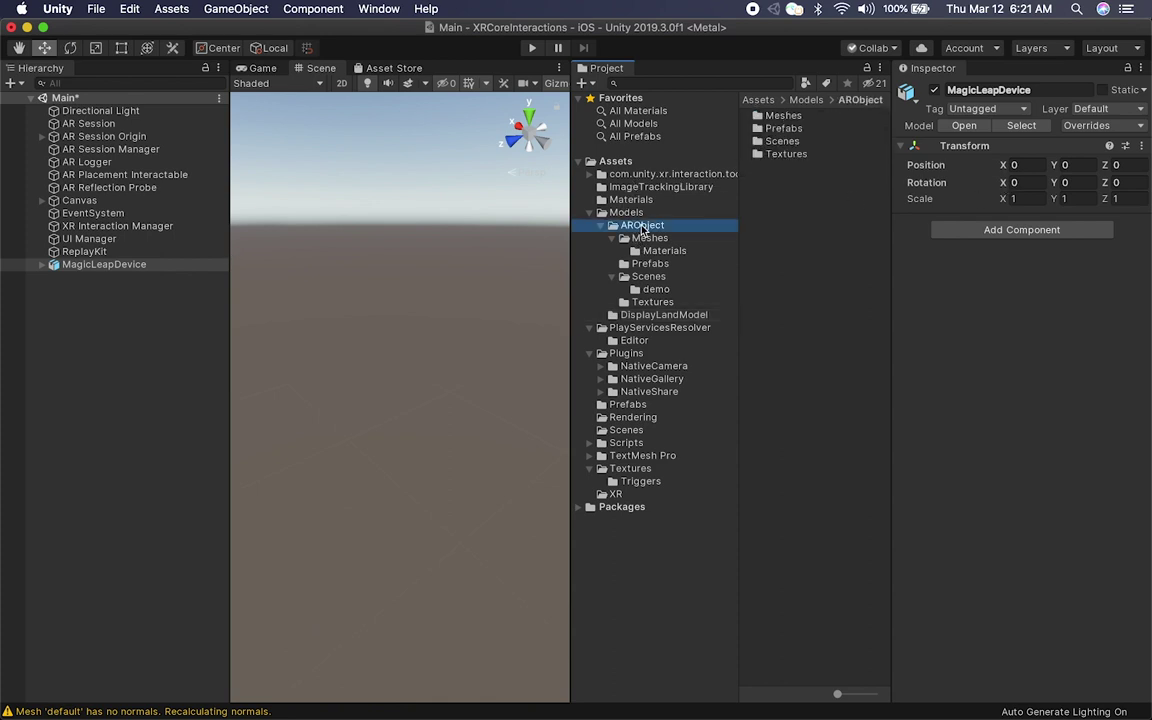
{"action": "left_click", "coordinate": [650, 264]}
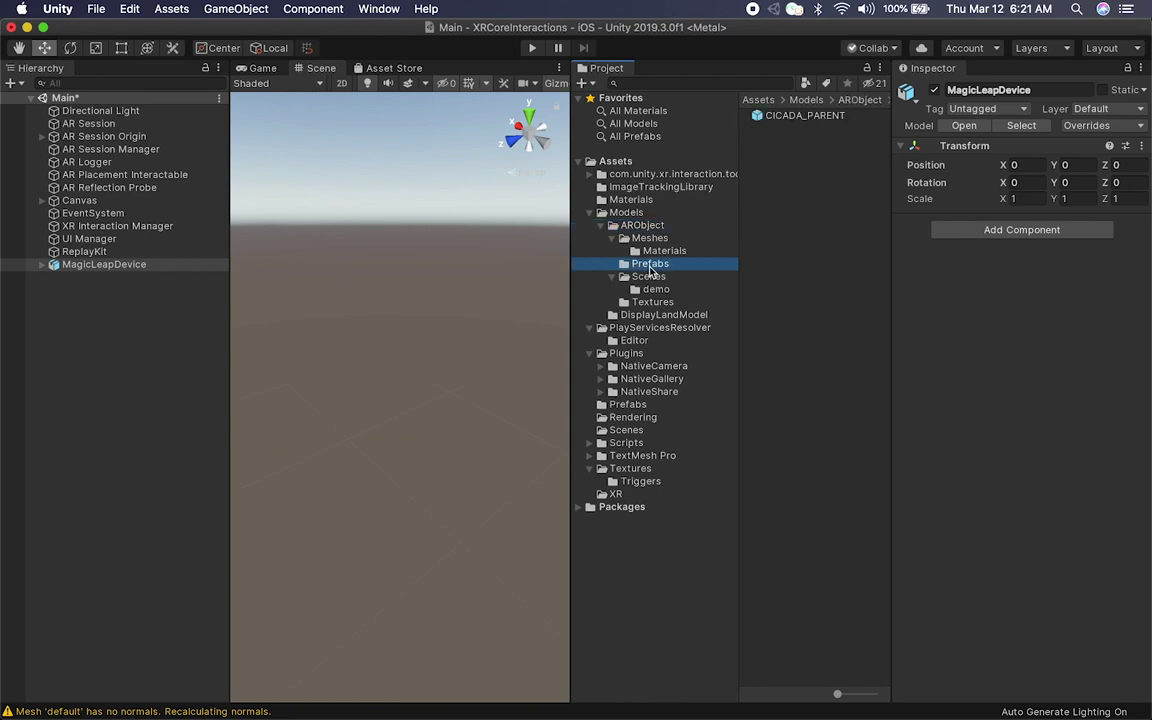
{"action": "left_click_drag", "start_coordinate": [785, 119], "coordinate": [330, 353]}
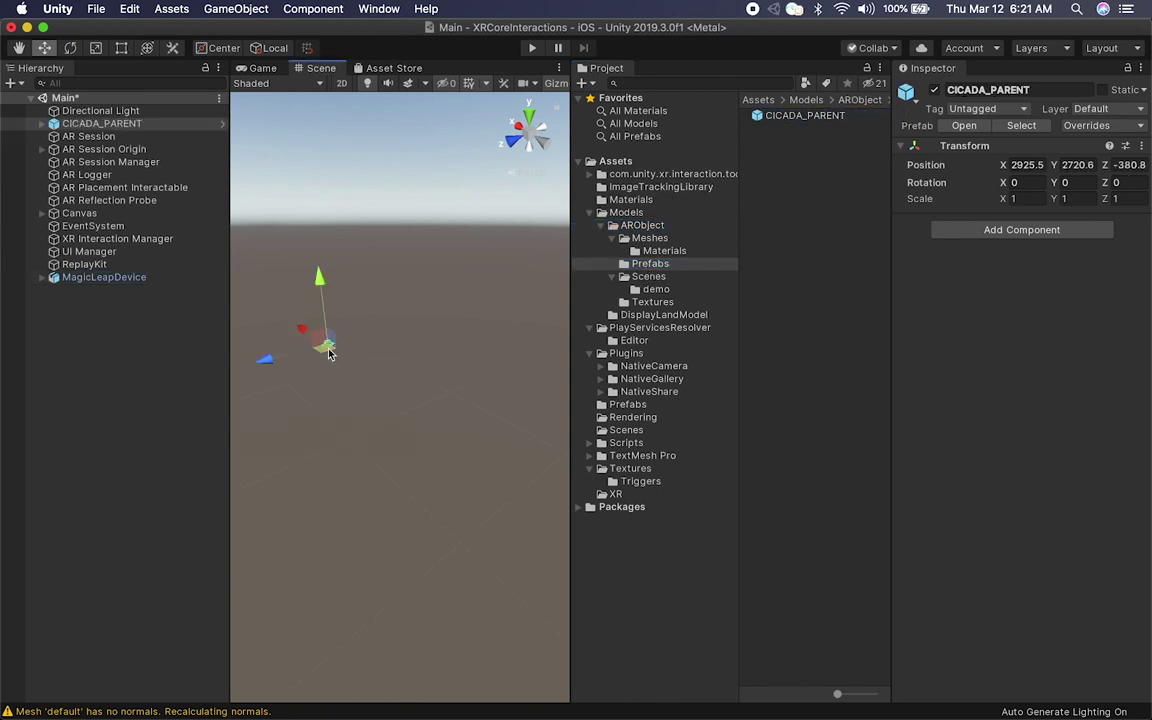
{"action": "left_click", "coordinate": [130, 279]}
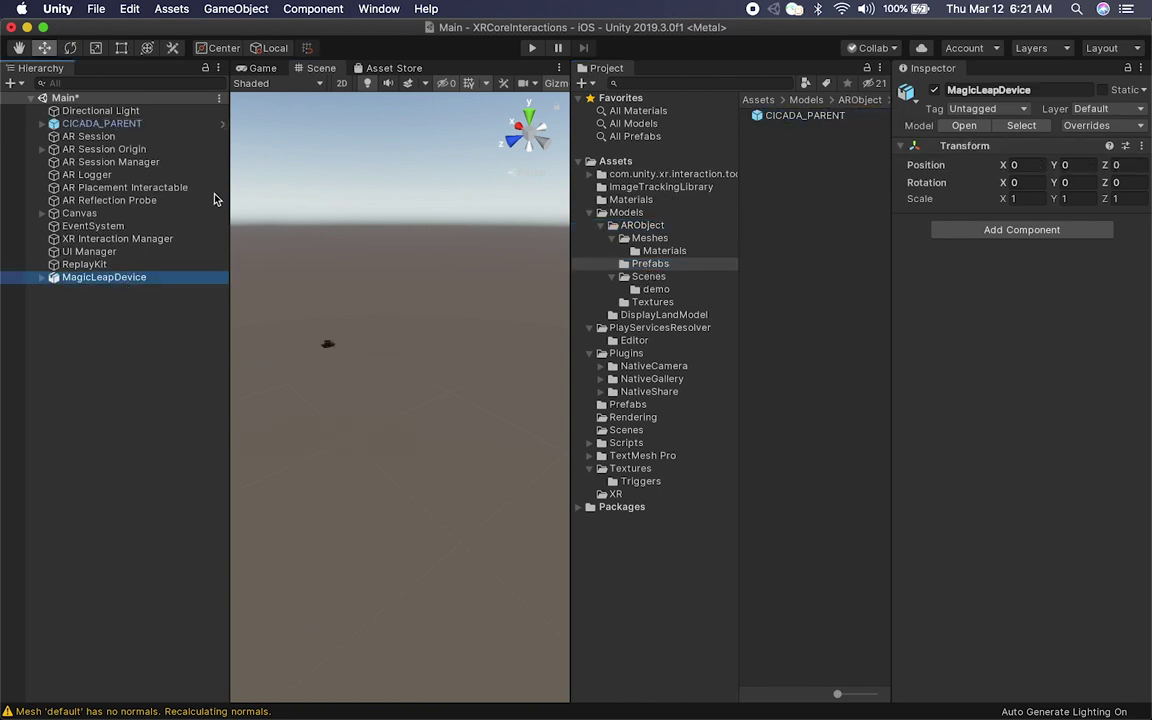
Place CICADA_PARENT at the scene origin by setting its position coordinates to 0.
{"action": "left_click", "coordinate": [122, 123]}
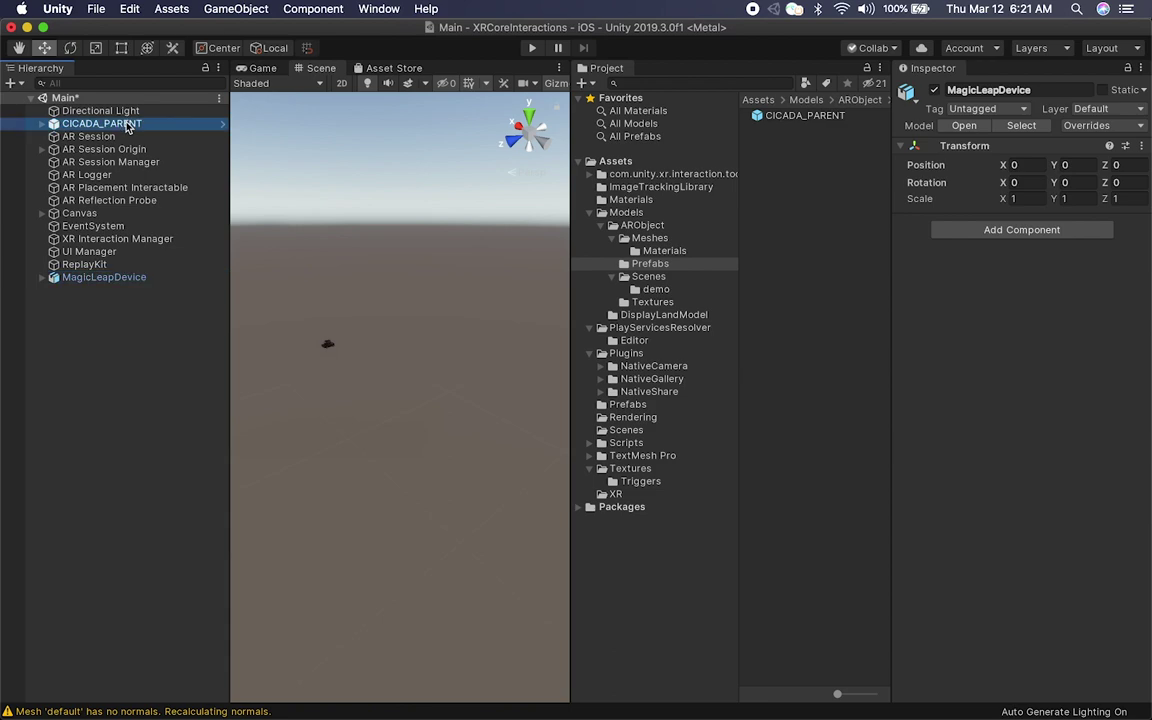
{"action": "left_click", "coordinate": [1026, 165]}
{"action": "type", "text": "0"}
{"action": "key", "text": "Tab"}
{"action": "type", "text": "0"}
{"action": "key", "text": "Tab"}
Examine the MagicLeapDevice scan and the small car together from several sides to compare their sizes in the Scene view.
{"action": "right_click", "coordinate": [374, 326]}
{"action": "key", "text": "f"}
{"action": "left_click_drag", "start_coordinate": [447, 432], "coordinate": [516, 425], "text": "alt"}
{"action": "middle_click_drag", "start_coordinate": [500, 450], "coordinate": [432, 343]}
{"action": "scroll", "coordinate": [432, 343], "scroll_direction": "down", "scroll_amount": 10}
{"action": "left_click_drag", "start_coordinate": [432, 343], "coordinate": [234, 272], "text": "alt"}
{"action": "left_click_drag", "start_coordinate": [345, 397], "coordinate": [467, 326], "text": "alt"}
{"action": "left_click", "coordinate": [462, 414]}
{"action": "key", "text": "super+z"}
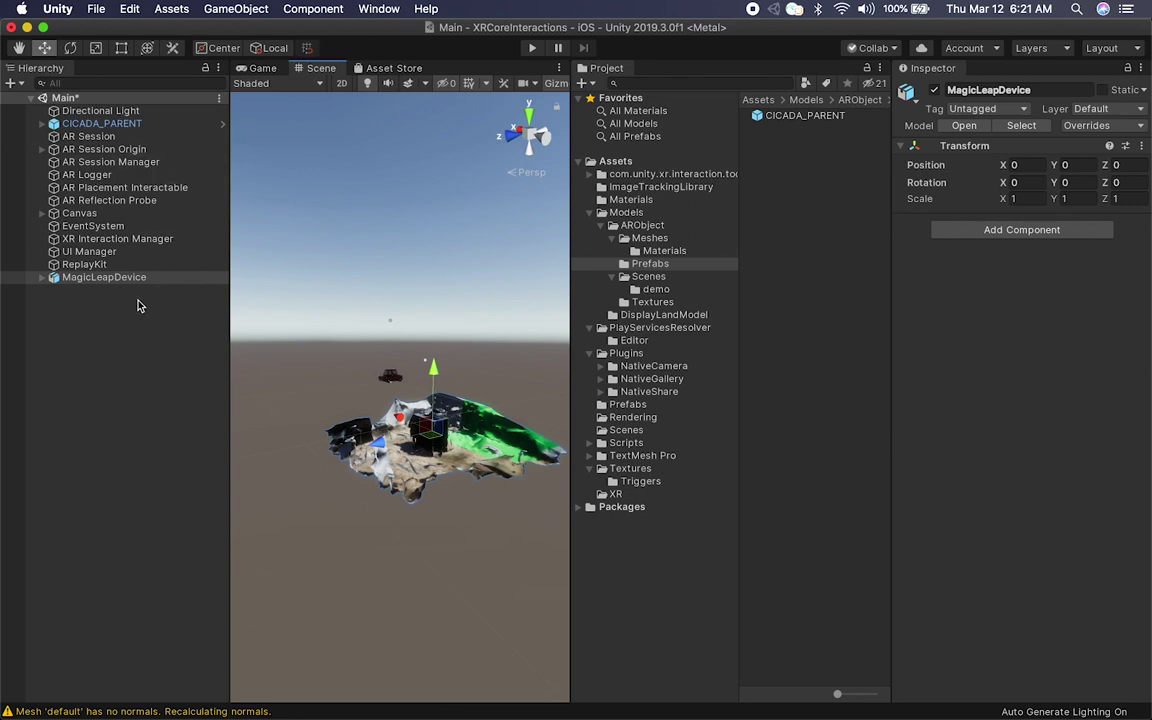
{"action": "left_click_drag", "start_coordinate": [414, 386], "coordinate": [348, 386], "text": "alt"}
Create an empty GameObject at the root of the Main scene's hierarchy and name it MagicLeapParent.
{"action": "left_click", "coordinate": [119, 330]}
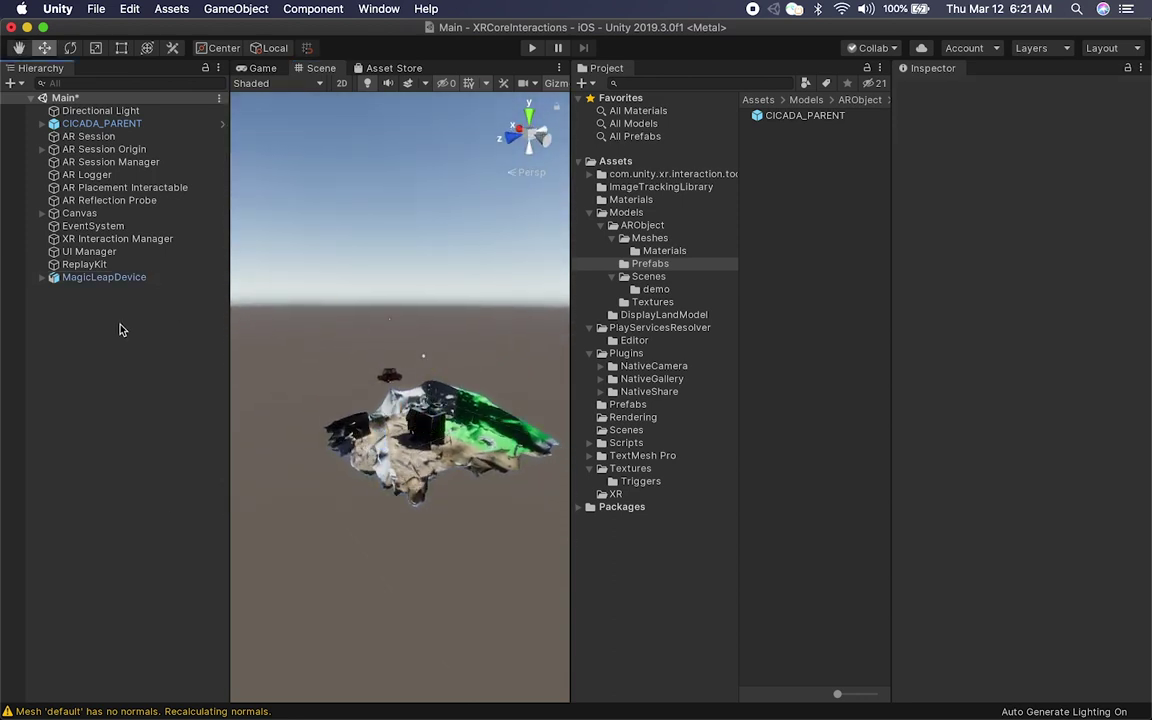
{"action": "right_click", "coordinate": [119, 330]}
{"action": "left_click", "coordinate": [187, 469]}
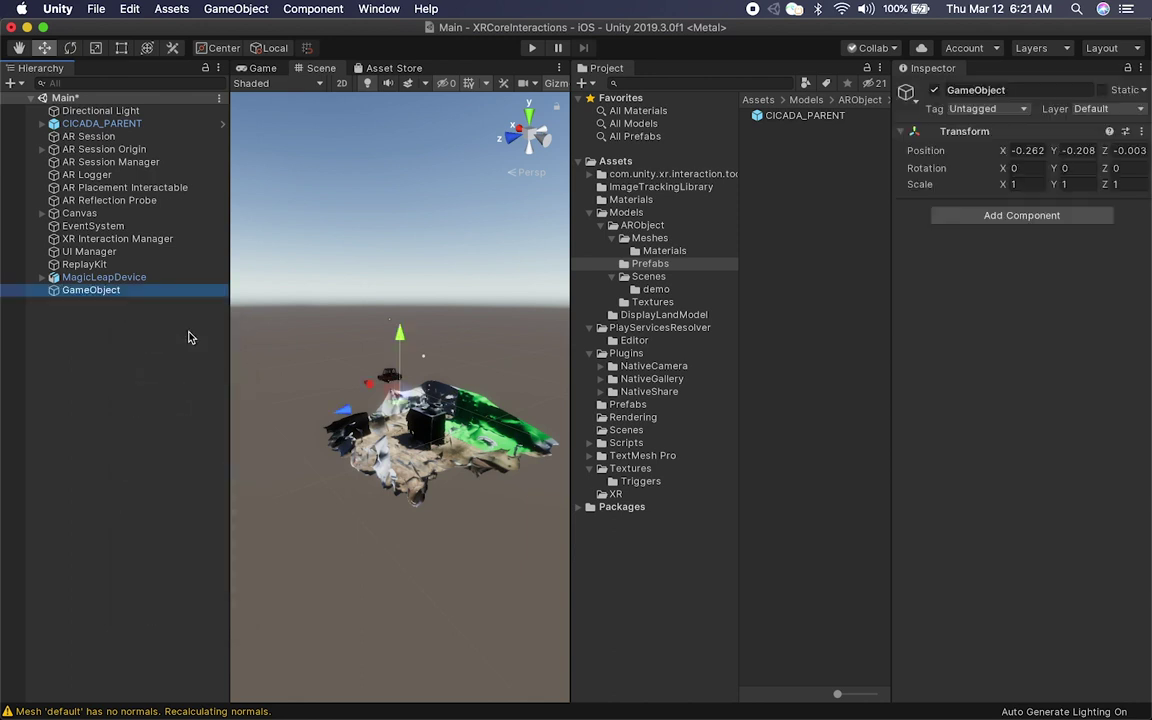
{"action": "type", "text": "Magic"}
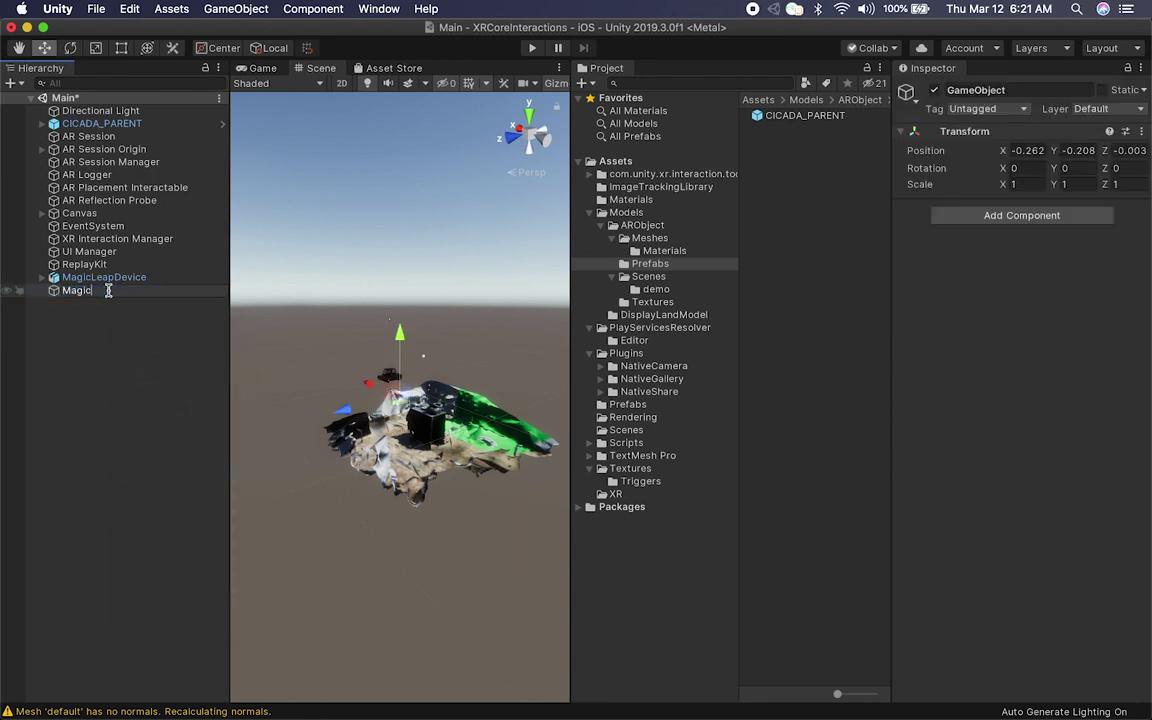
{"action": "type", "text": "LeapParent"}
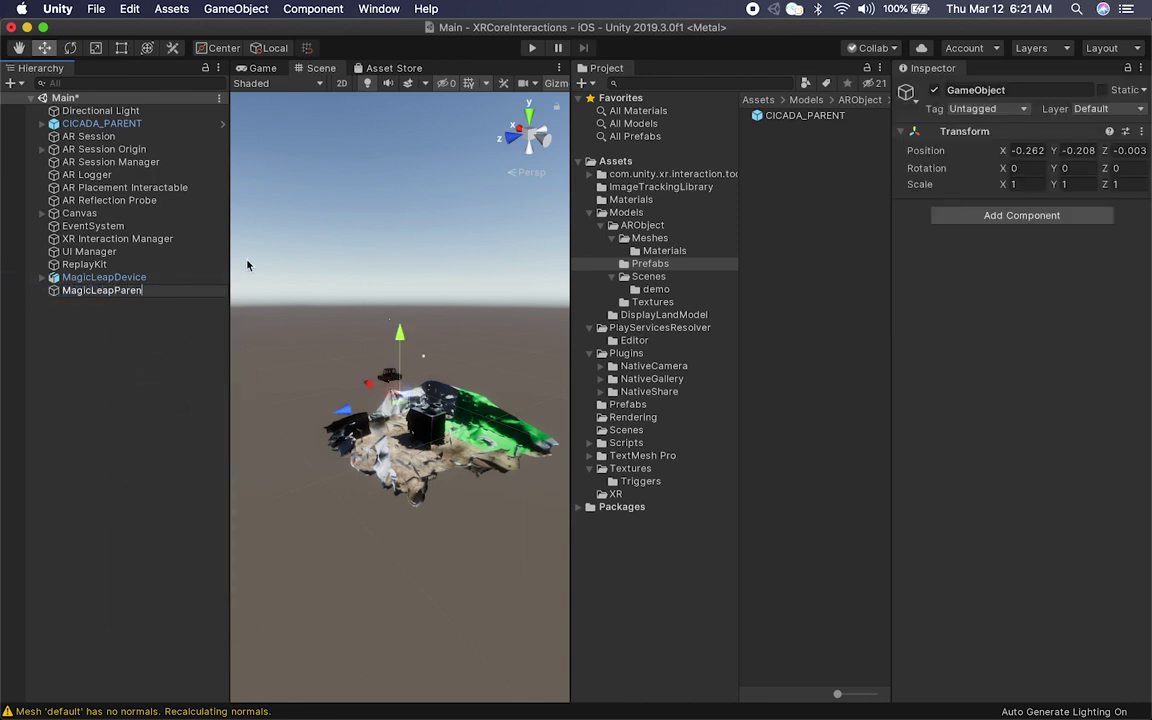
{"action": "key", "text": "Return"}
Set MagicLeapParent's position to 0 on X, Y and Z.
{"action": "left_click", "coordinate": [1028, 150]}
{"action": "type", "text": "0"}
{"action": "key", "text": "Tab"}
{"action": "type", "text": "0"}
{"action": "key", "text": "Tab"}
{"action": "type", "text": "0"}
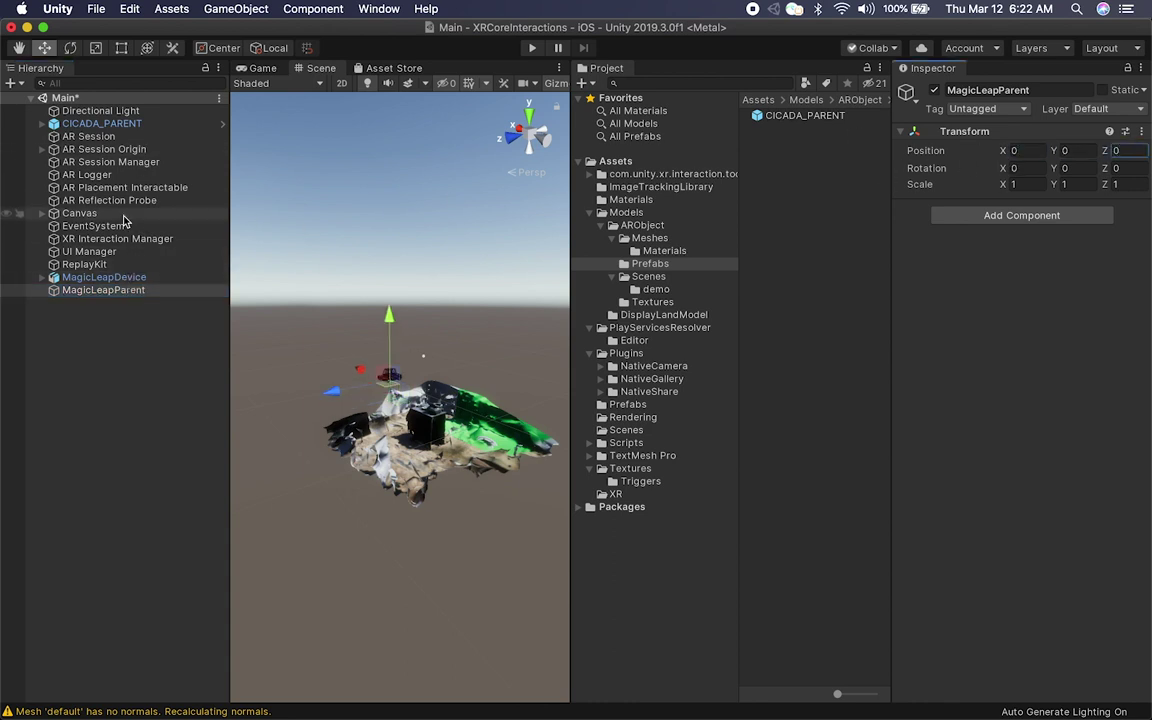
Set the scale of MagicLeapDevice to 0.1 on X, Y and Z.
{"action": "left_click", "coordinate": [100, 277]}
{"action": "left_click", "coordinate": [1040, 198]}
{"action": "type", "text": "0.1"}
{"action": "key", "text": "Tab"}
{"action": "type", "text": "0.1"}
{"action": "key", "text": "Tab"}
{"action": "type", "text": "0.1"}
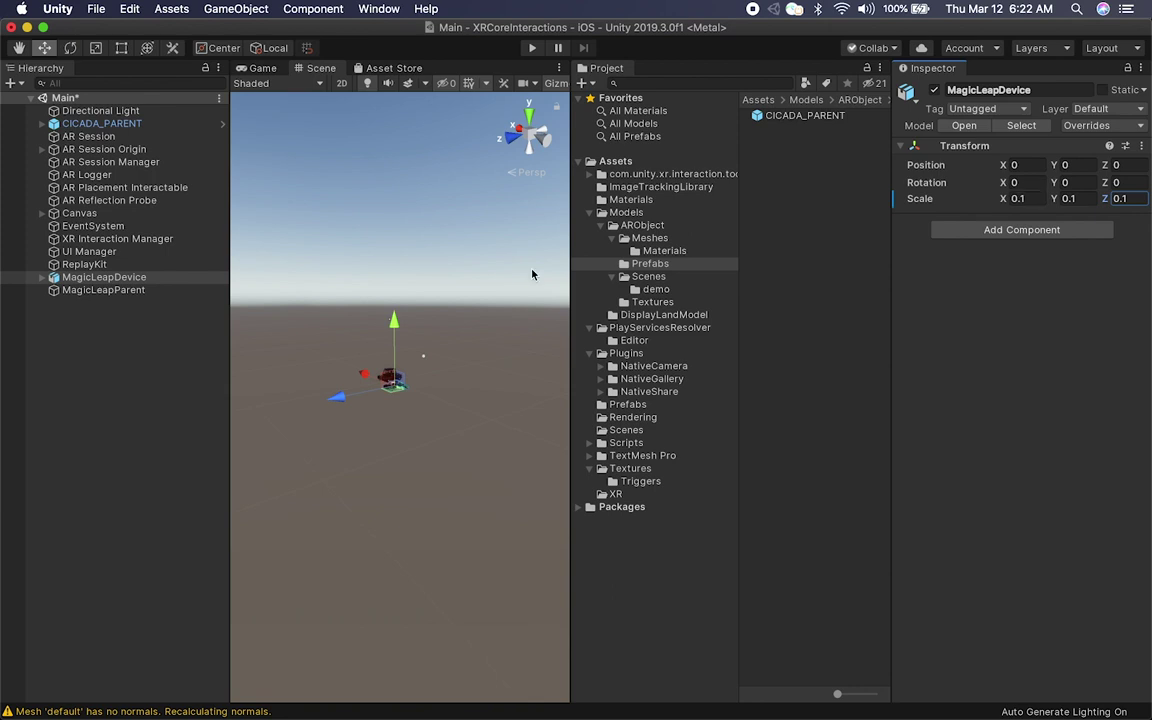
Move the MagicLeapDevice scan toward the car's front end, to about Y 0.19 and Z -0.14, and check it up close.
{"action": "left_click_drag", "start_coordinate": [389, 320], "coordinate": [213, 398]}
{"action": "key", "text": "f"}
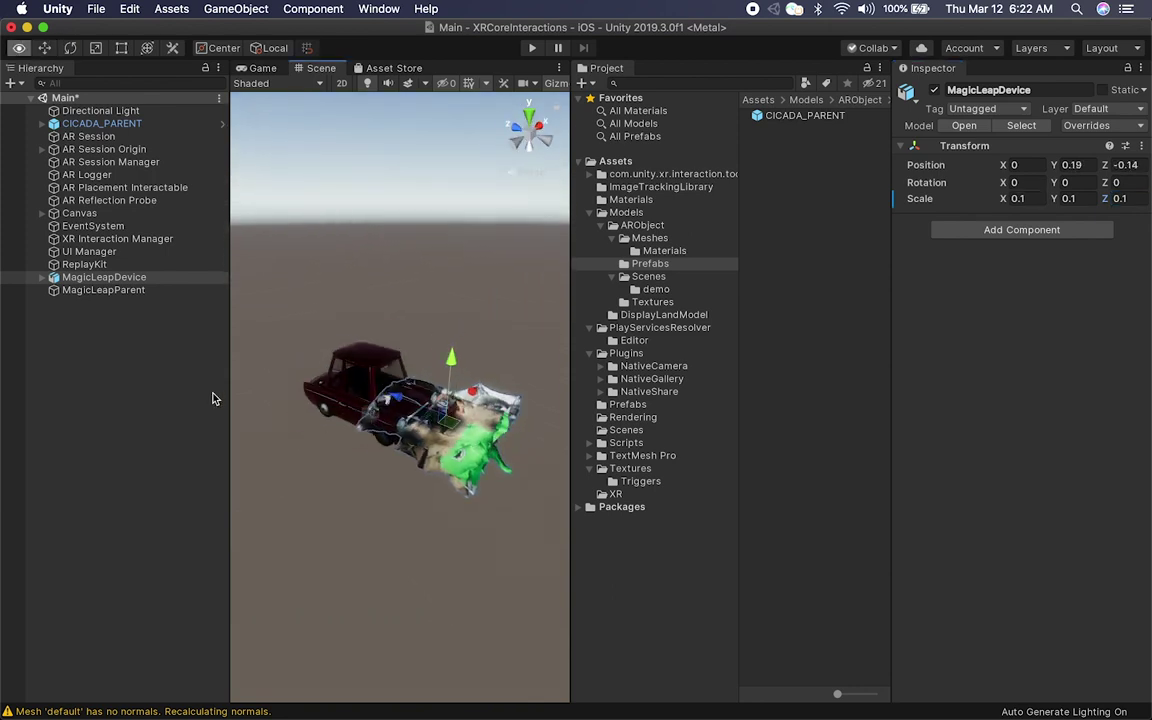
{"action": "middle_click_drag", "start_coordinate": [376, 389], "coordinate": [316, 380]}
{"action": "scroll", "coordinate": [330, 388], "scroll_direction": "up", "scroll_amount": 4}
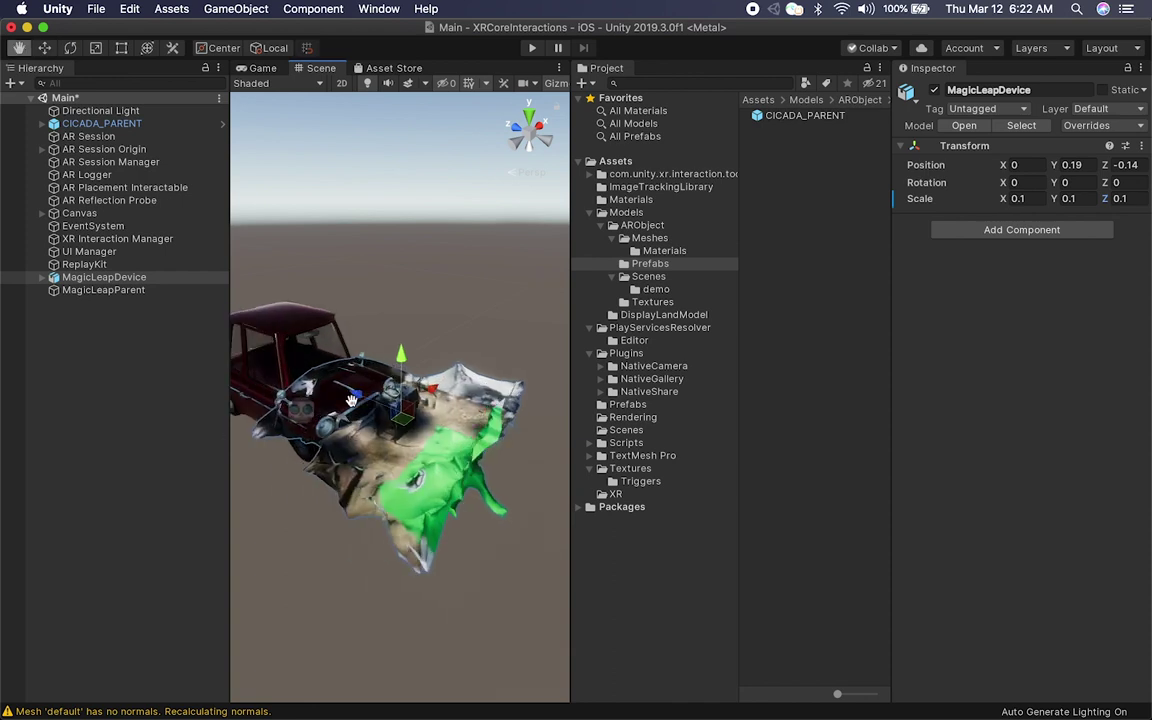
Replace CICADA_PARENT in the scene hierarchy with the Interactable prefab that AR Placement Interactable uses as its placement prefab.
{"action": "left_click", "coordinate": [120, 123]}
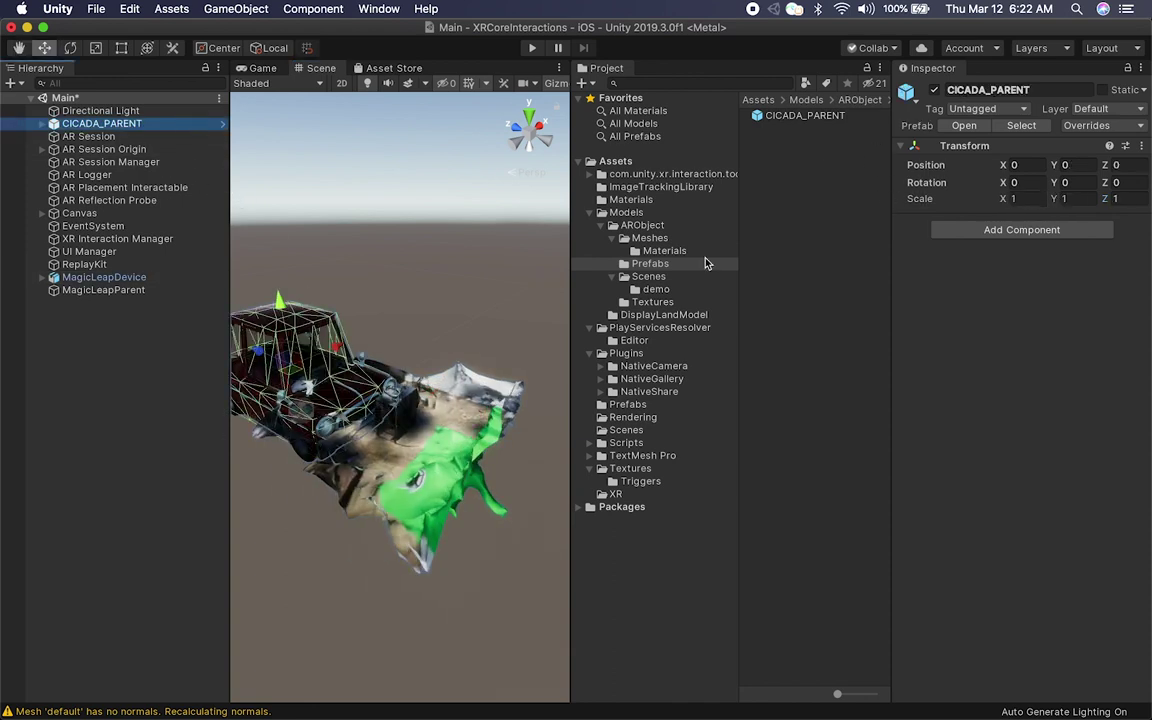
{"action": "left_click", "coordinate": [655, 226]}
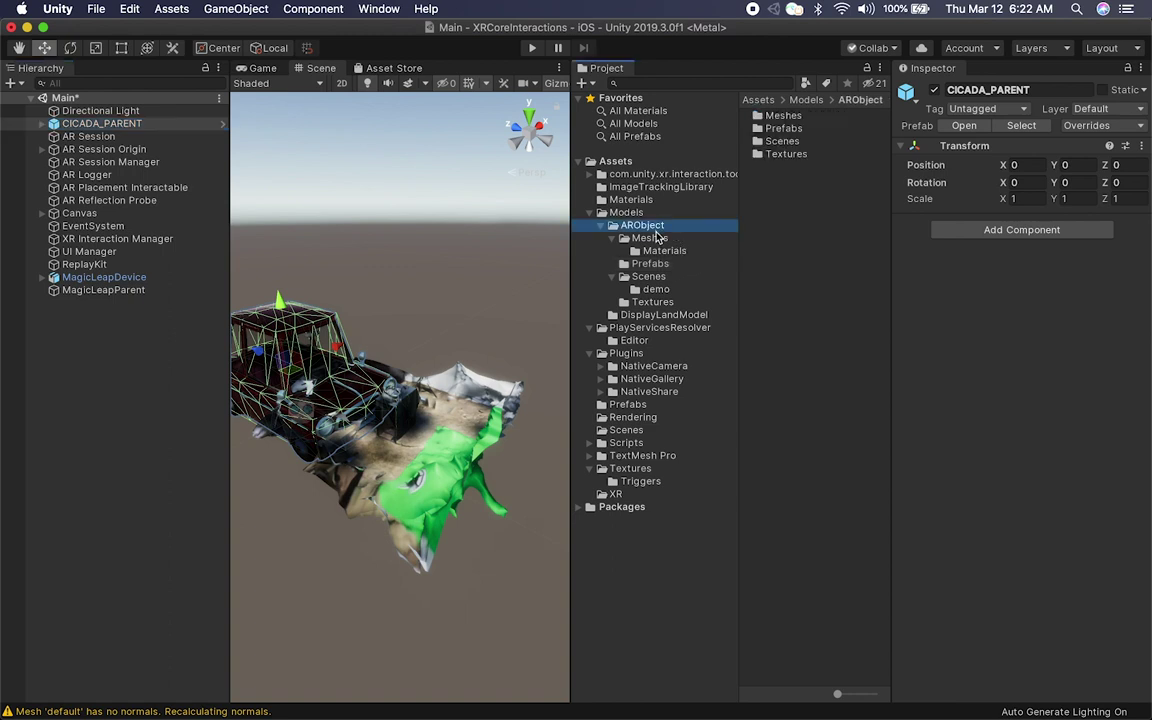
{"action": "left_click", "coordinate": [112, 163]}
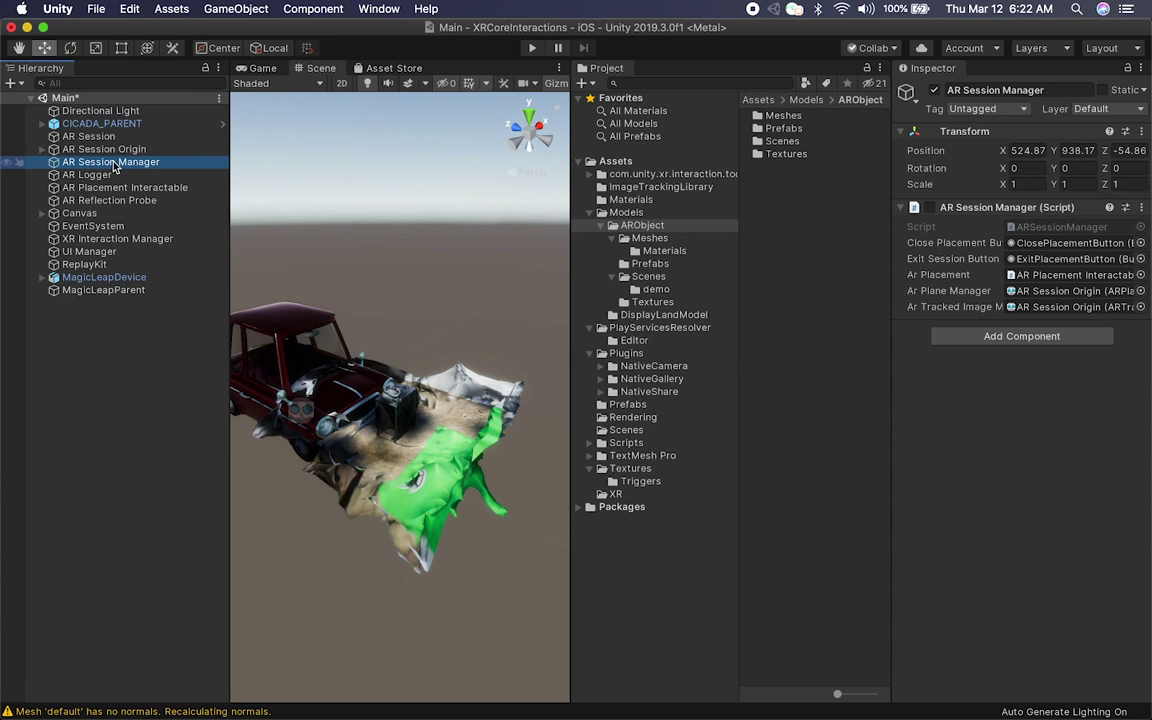
{"action": "left_click", "coordinate": [120, 187]}
{"action": "scroll", "coordinate": [1075, 352], "scroll_direction": "down", "scroll_amount": 10}
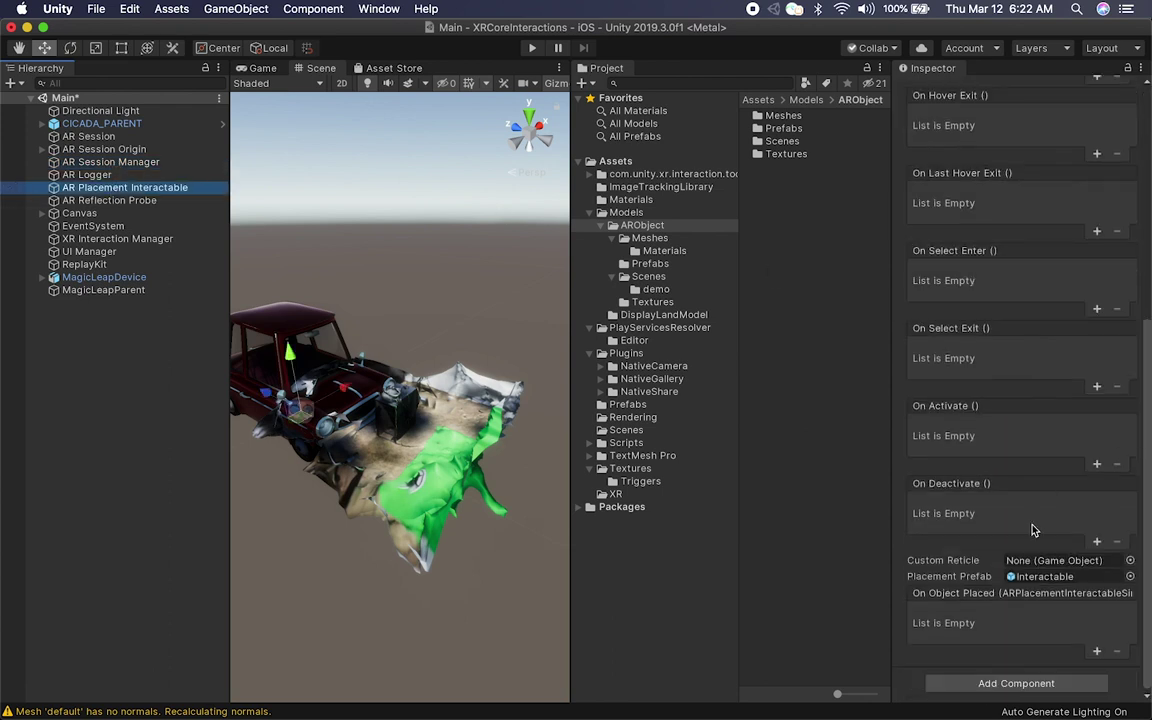
{"action": "left_click", "coordinate": [1013, 575]}
{"action": "left_click_drag", "start_coordinate": [772, 148], "coordinate": [106, 330]}
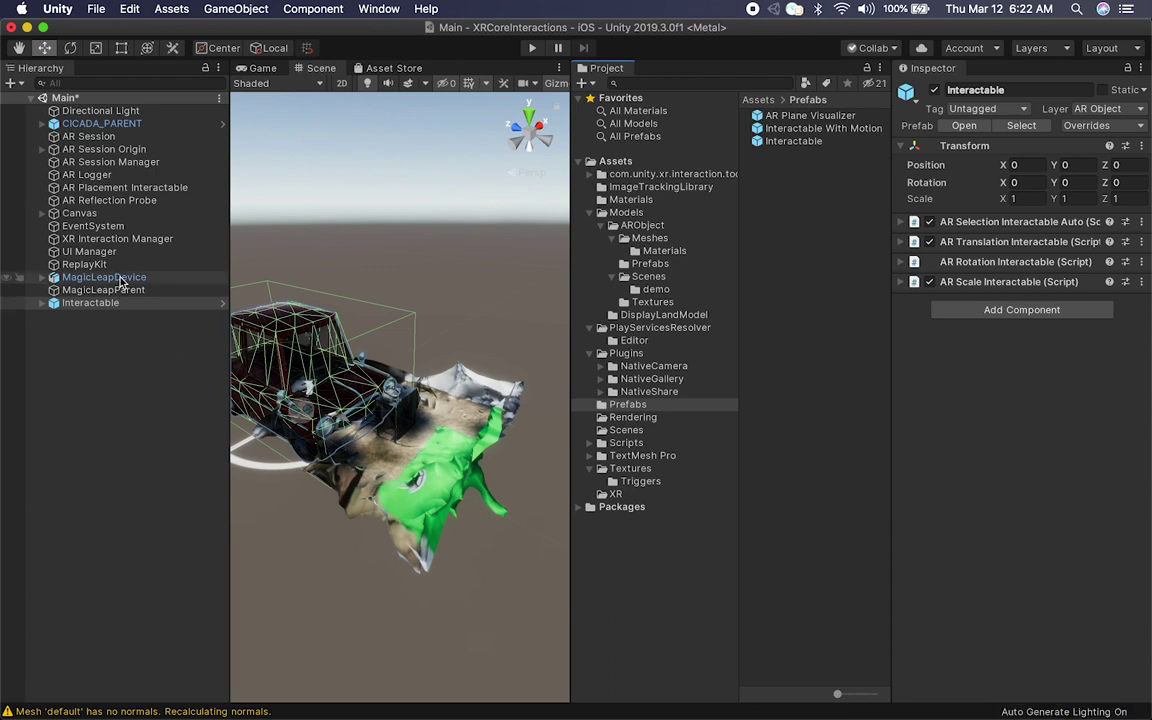
{"action": "left_click", "coordinate": [121, 122]}
{"action": "key", "text": "super+BackSpace"}
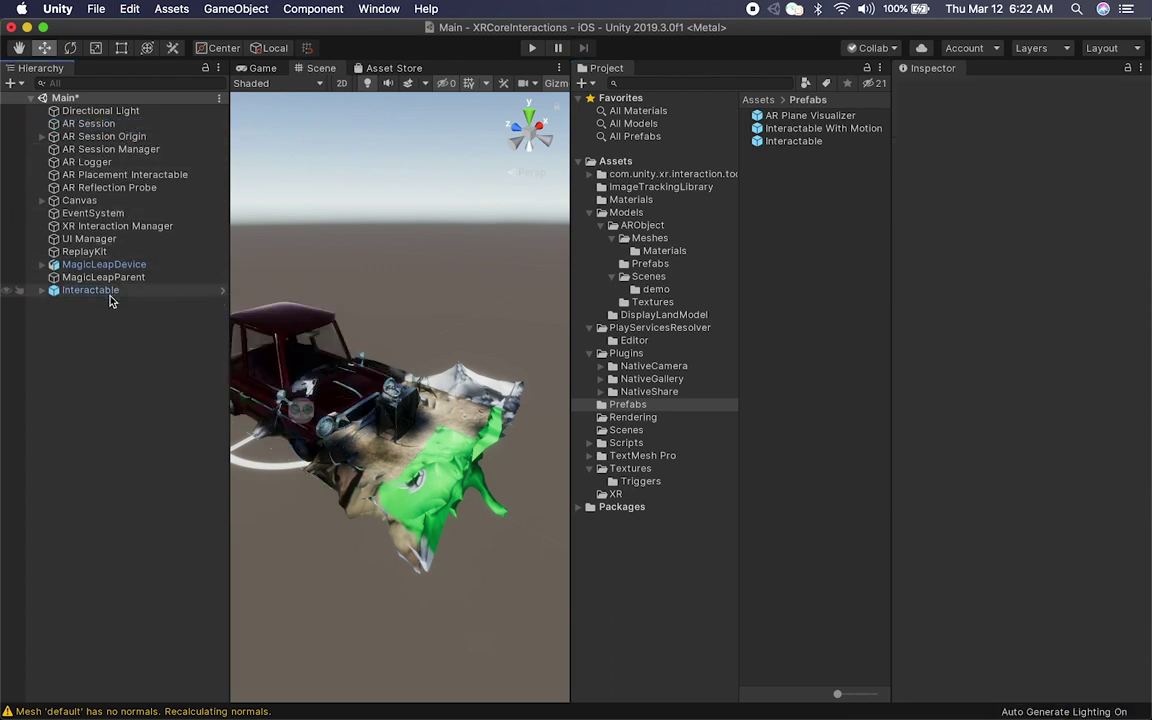
Widen the Scene view and inspect the selected Interactable next to the scan model from the front.
{"action": "left_click", "coordinate": [111, 291]}
{"action": "left_click_drag", "start_coordinate": [314, 390], "coordinate": [483, 360], "text": "alt"}
{"action": "left_click_drag", "start_coordinate": [568, 331], "coordinate": [746, 332]}
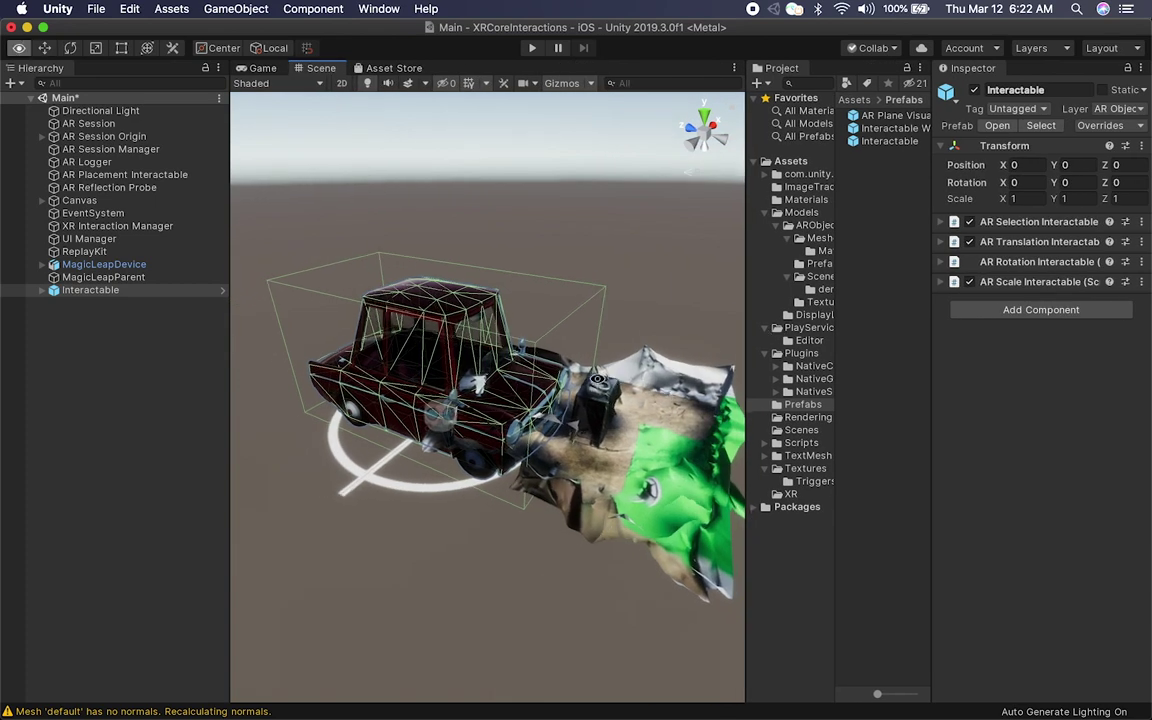
{"action": "left_click_drag", "start_coordinate": [640, 322], "coordinate": [438, 345], "text": "alt"}
{"action": "left_click_drag", "start_coordinate": [512, 406], "coordinate": [374, 384], "text": "alt"}
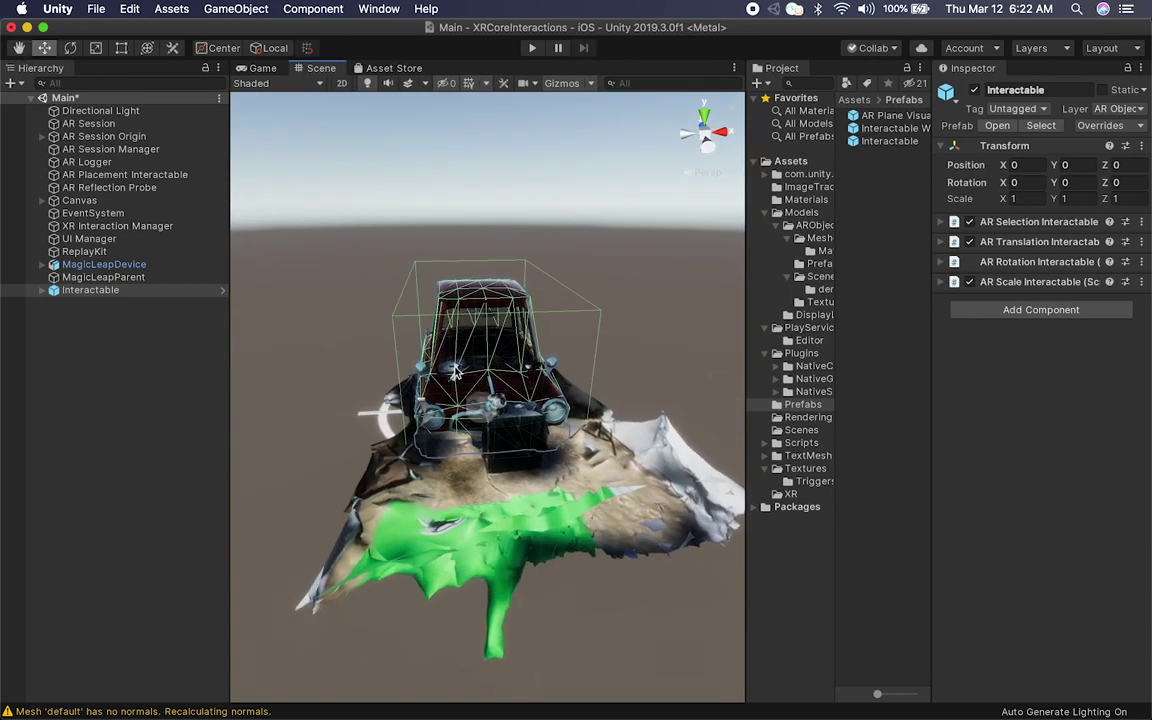
Expand Interactable in the hierarchy to examine its child objects, and keep Interactable selected.
{"action": "scroll", "coordinate": [468, 374], "scroll_direction": "down", "scroll_amount": 10}
{"action": "left_click_drag", "start_coordinate": [423, 416], "coordinate": [375, 421]}
{"action": "key", "text": "super+z"}
{"action": "left_click", "coordinate": [43, 290]}
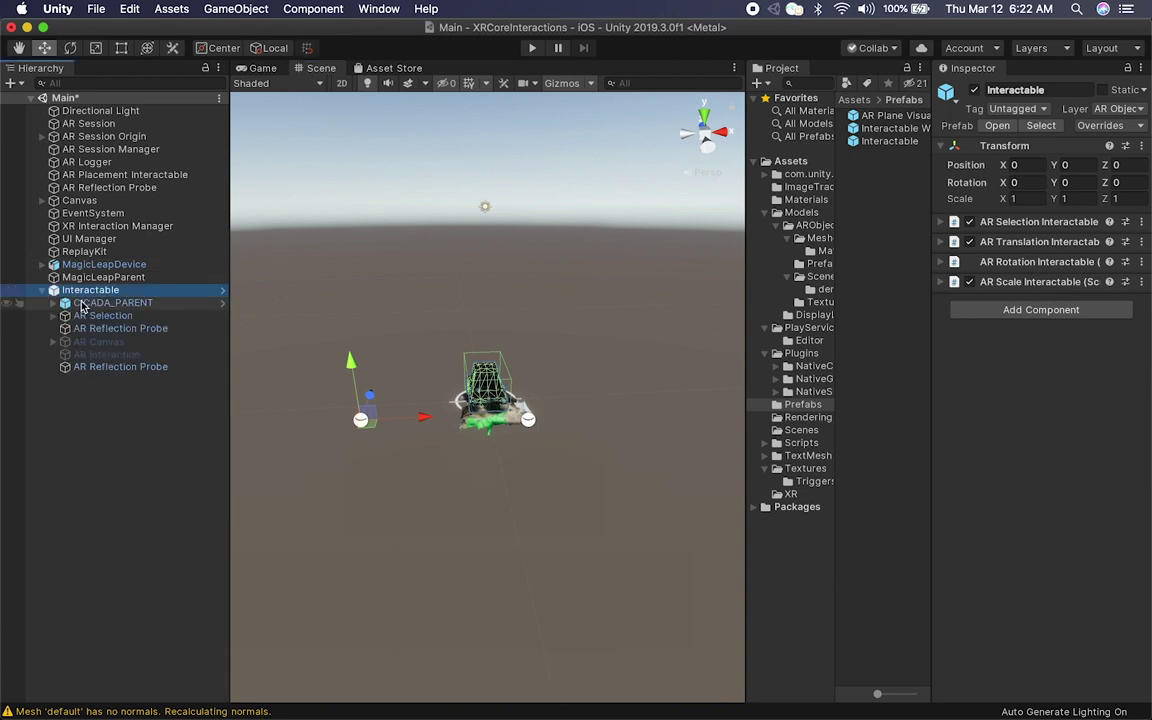
{"action": "left_click", "coordinate": [86, 301]}
{"action": "left_click", "coordinate": [86, 291]}
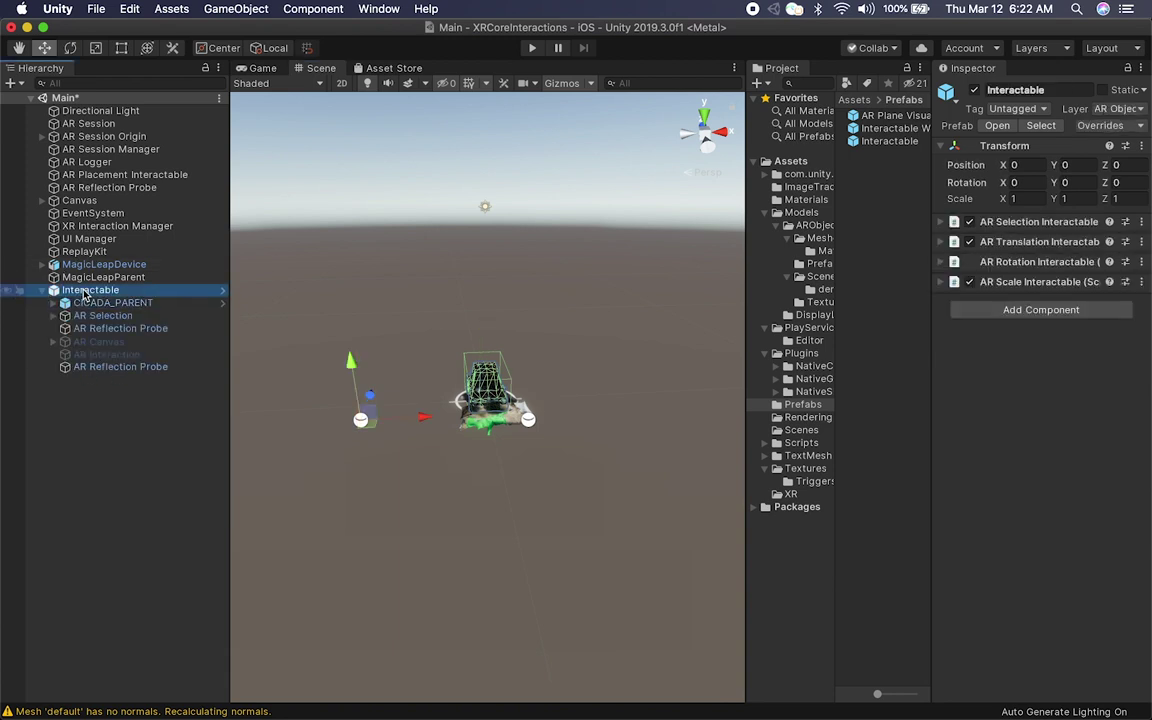
Select the MagicLeapDevice scan in the Scene view and raise it to about Y 0.335.
{"action": "left_click_drag", "start_coordinate": [436, 371], "coordinate": [451, 404], "text": "alt"}
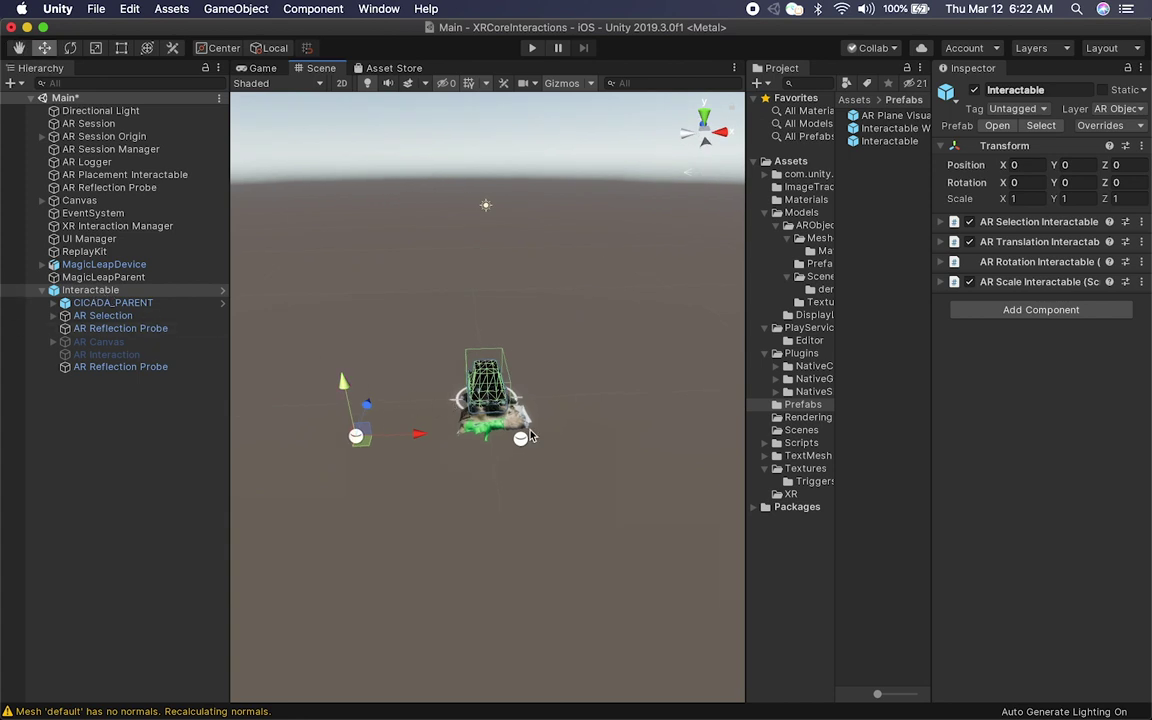
{"action": "scroll", "coordinate": [520, 433], "scroll_direction": "up", "scroll_amount": 2}
{"action": "left_click", "coordinate": [467, 428]}
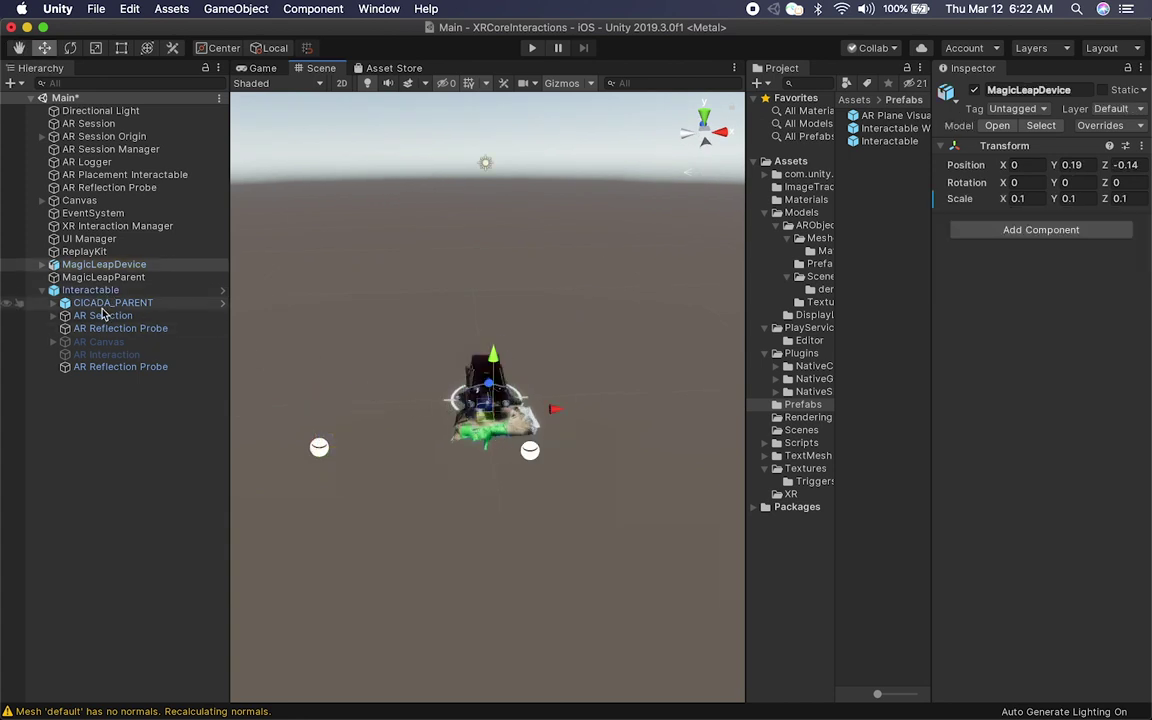
{"action": "left_click_drag", "start_coordinate": [503, 362], "coordinate": [495, 338]}
Scale MagicLeapDevice to 0.4 on all axes and shift it along Z to about 0.108.
{"action": "left_click", "coordinate": [1020, 184]}
{"action": "type", "text": "0."}
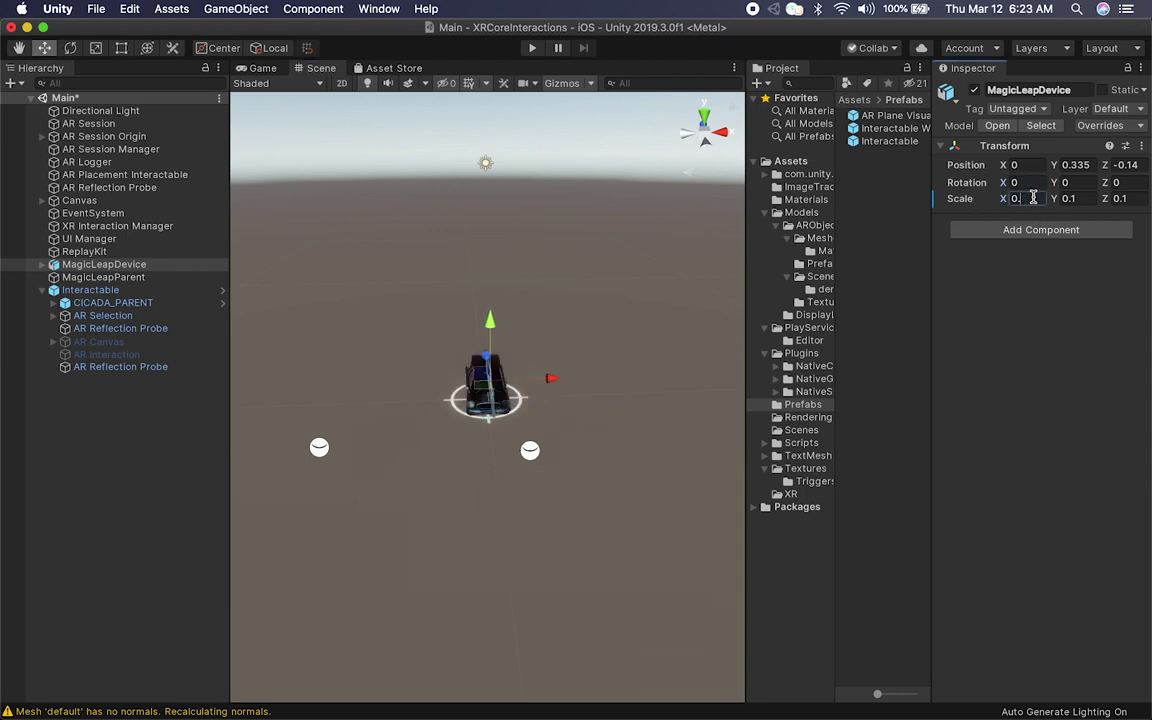
{"action": "type", "text": "4"}
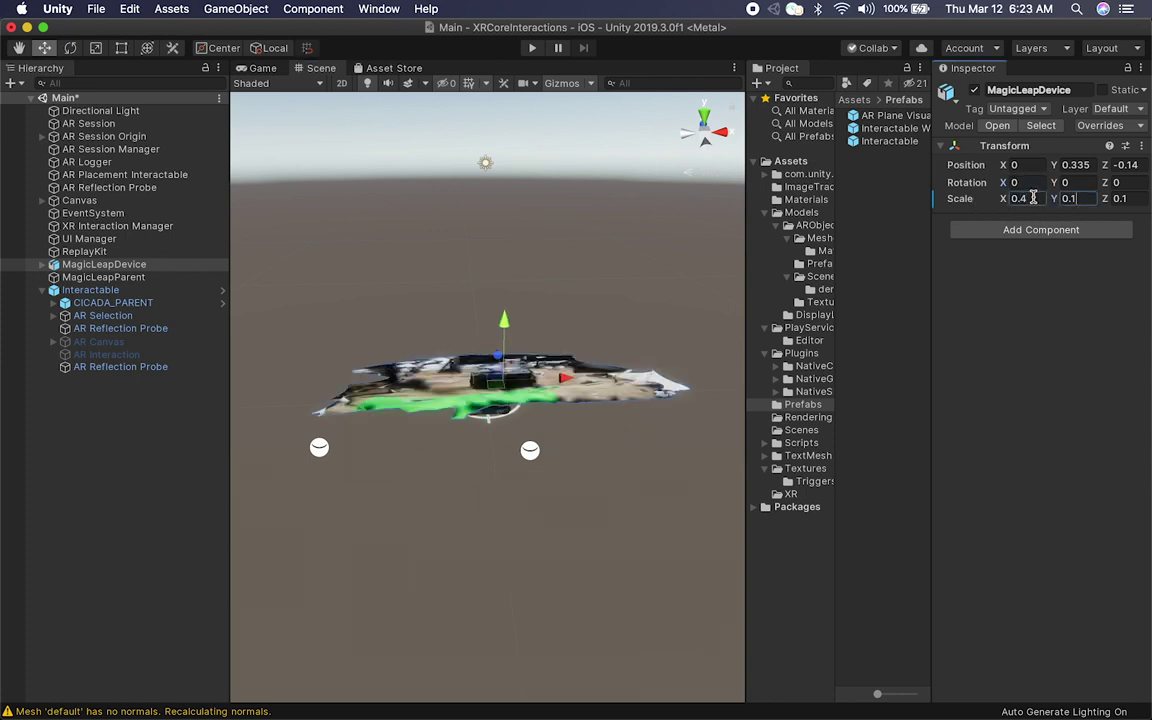
{"action": "key", "text": "BackSpace"}
{"action": "type", "text": "0.4"}
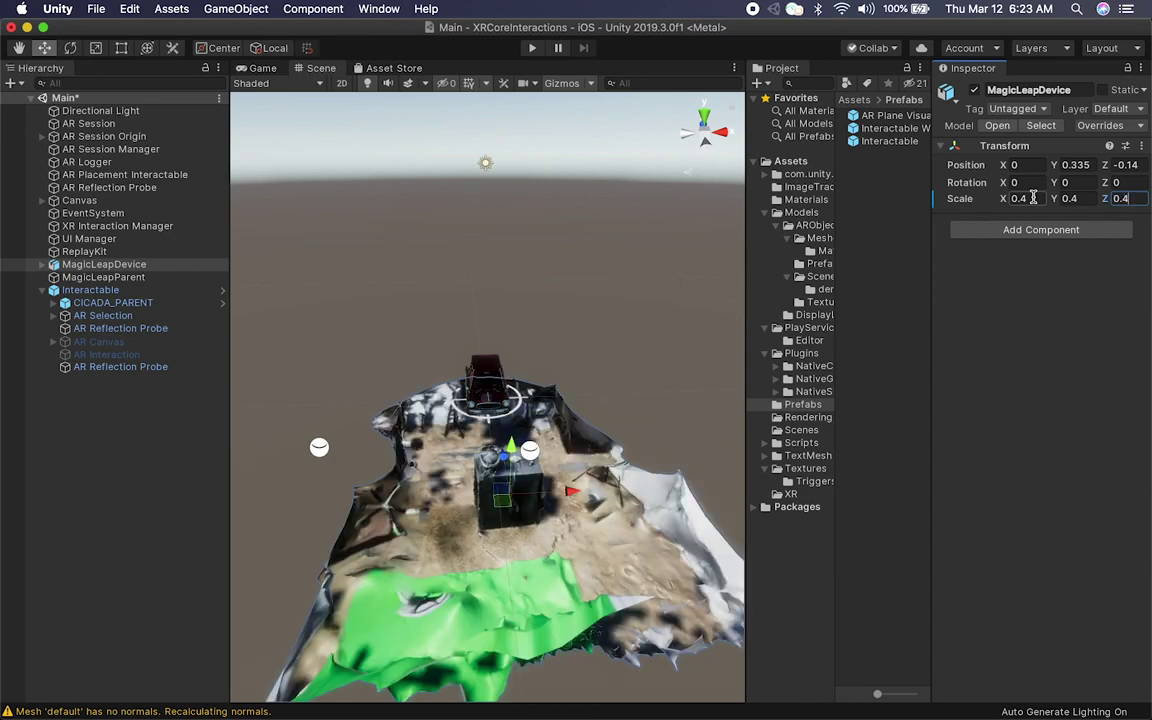
{"action": "left_click_drag", "start_coordinate": [376, 444], "coordinate": [603, 488], "text": "alt"}
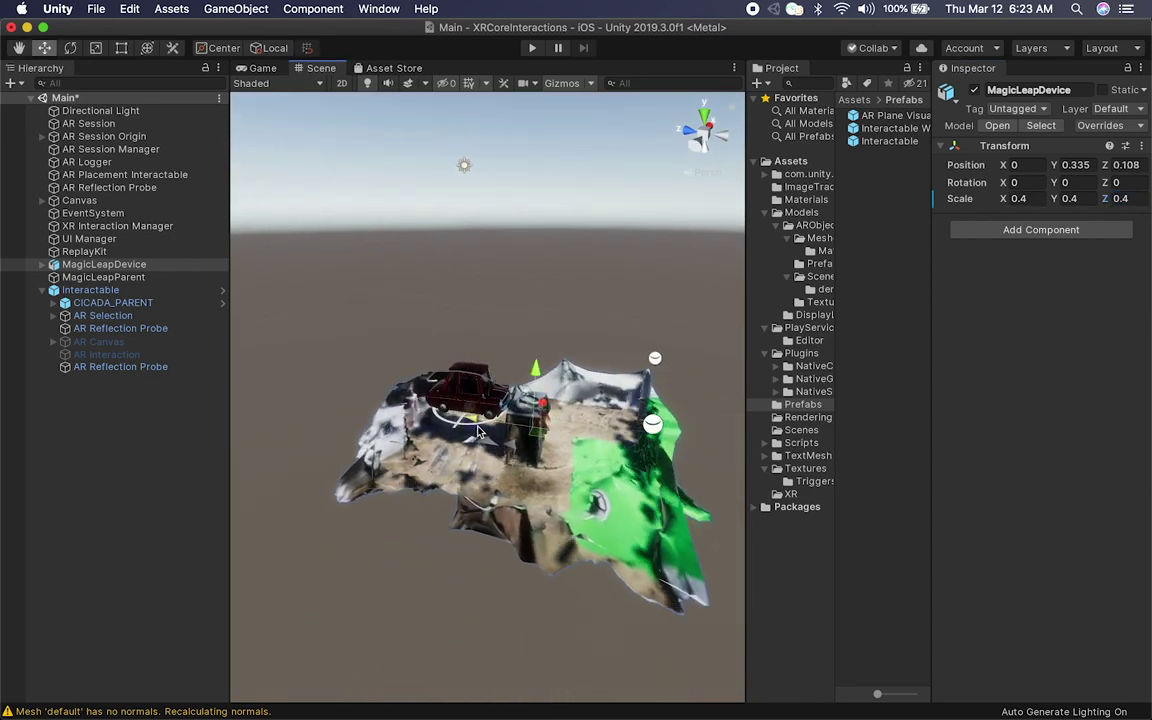
Set the scale of MagicLeapDevice to 0.3 on X, Y and Z.
{"action": "left_click", "coordinate": [1035, 198]}
{"action": "type", "text": "0.3"}
{"action": "key", "text": "Tab"}
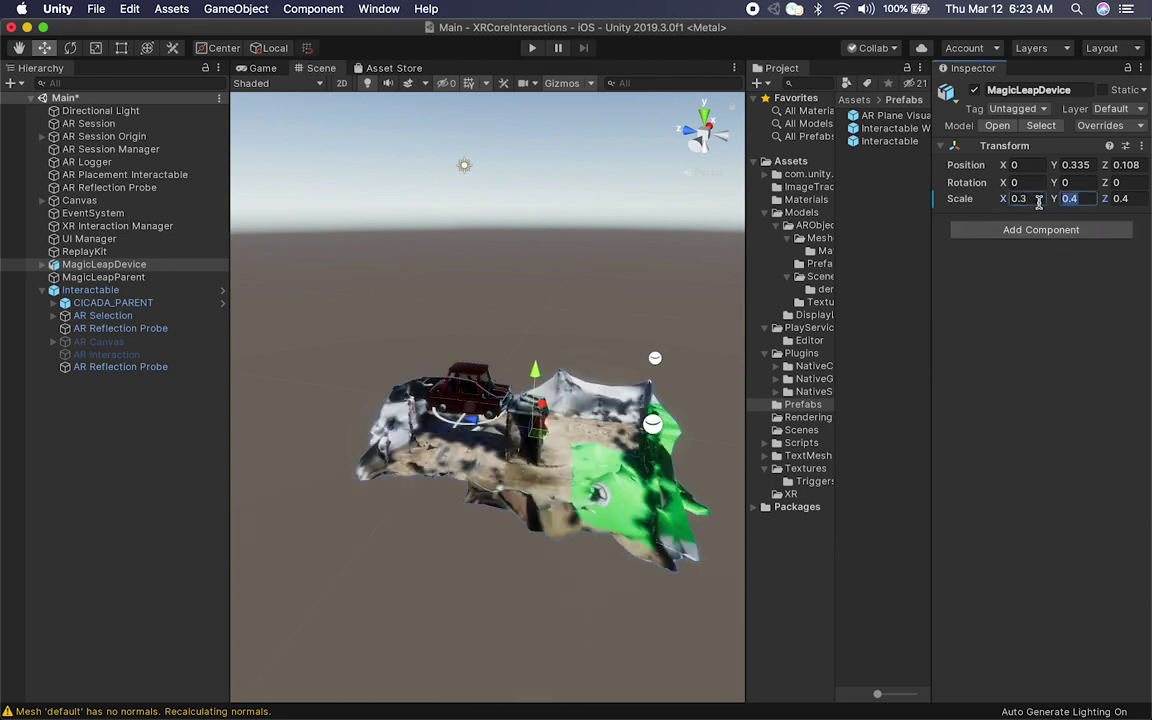
{"action": "type", "text": "0.3"}
{"action": "key", "text": "Tab"}
{"action": "type", "text": "0.3"}
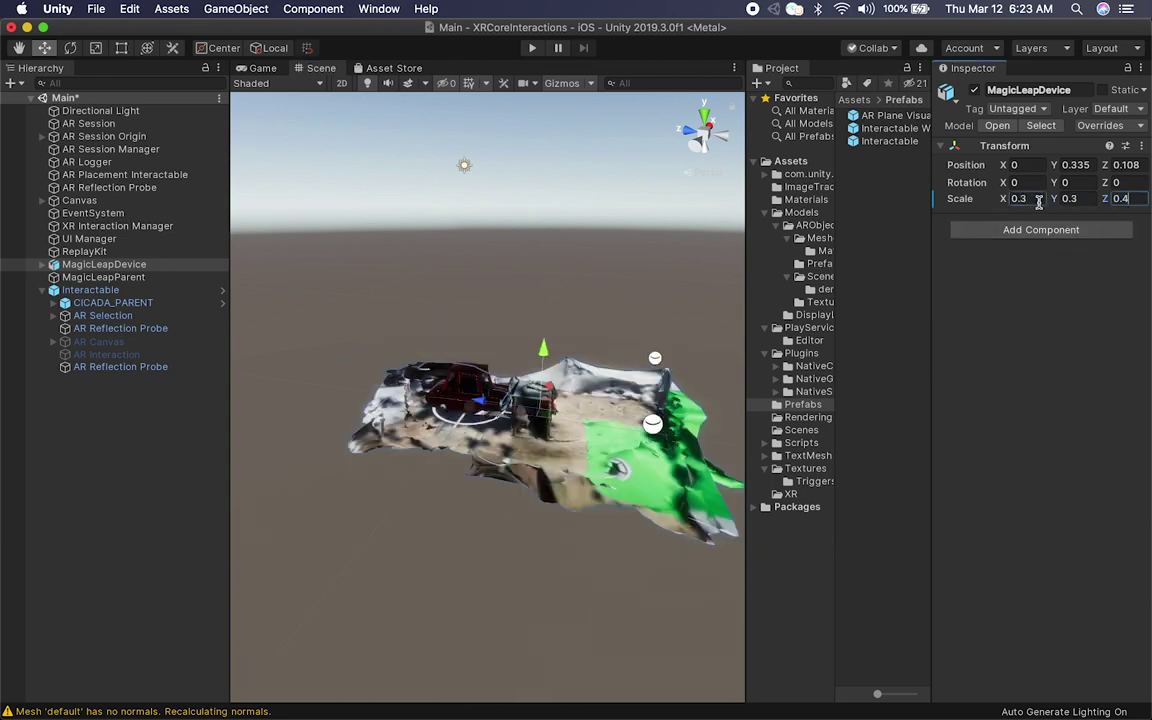
Try shifting MagicLeapDevice along Z to about 0.256 under the car, and undo the move.
{"action": "left_click_drag", "start_coordinate": [495, 352], "coordinate": [303, 391], "text": "alt"}
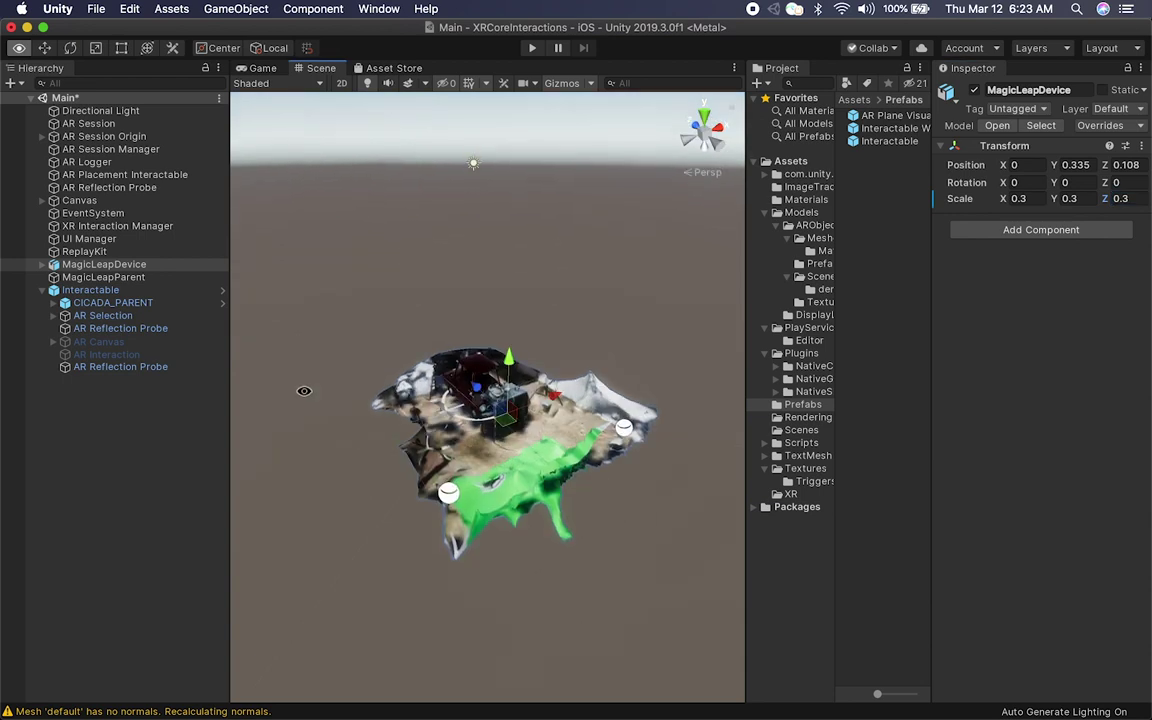
{"action": "left_click_drag", "start_coordinate": [474, 390], "coordinate": [453, 382]}
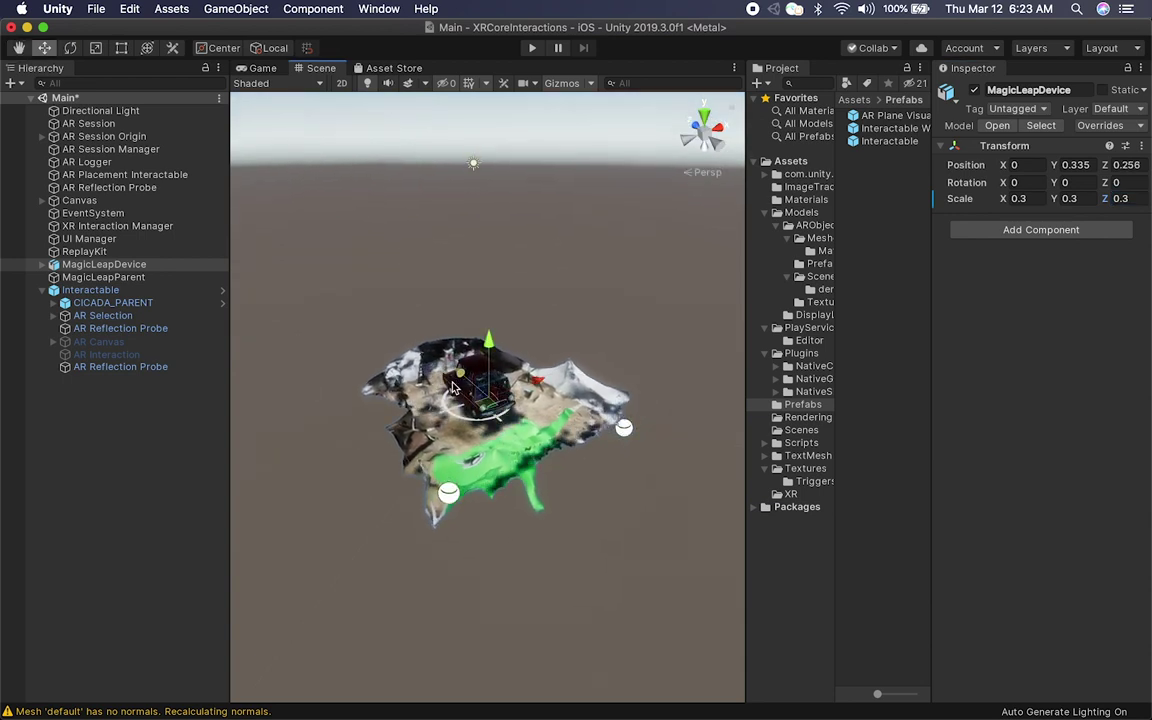
{"action": "left_click_drag", "start_coordinate": [298, 364], "coordinate": [508, 388], "text": "alt"}
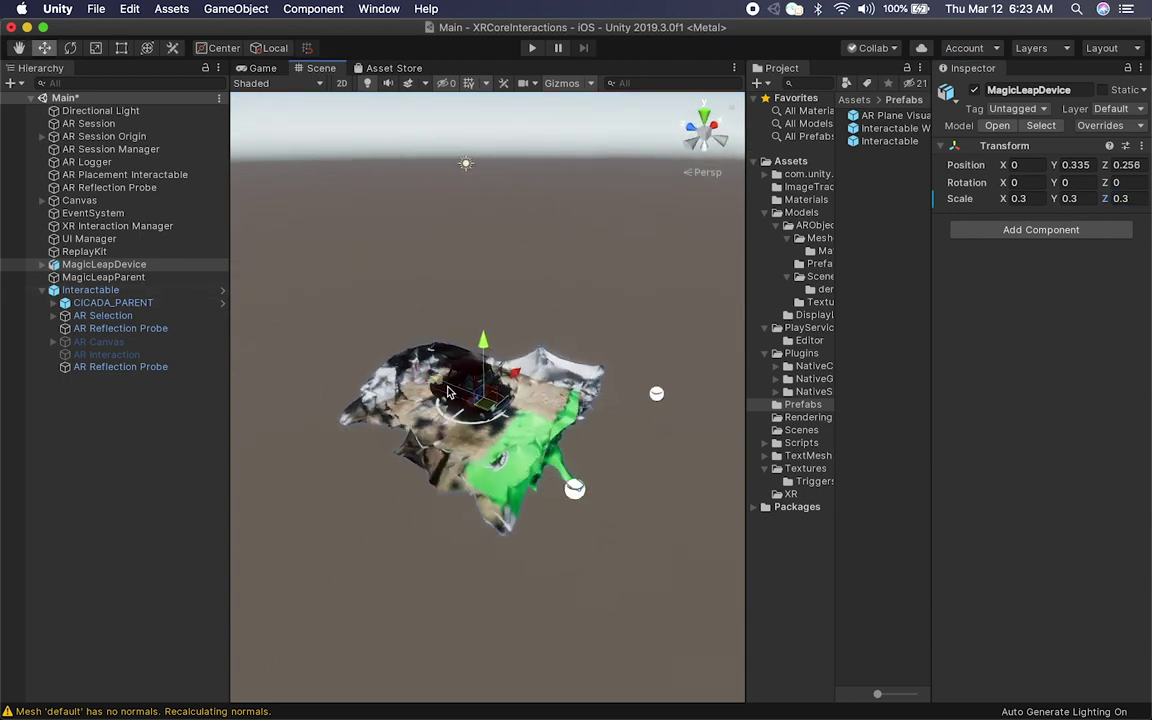
{"action": "key", "text": "super+z"}
Reselect MagicLeapDevice and move it to about Y 0.373 and Z 0.305, over the Interactable's placement ring.
{"action": "left_click", "coordinate": [140, 277]}
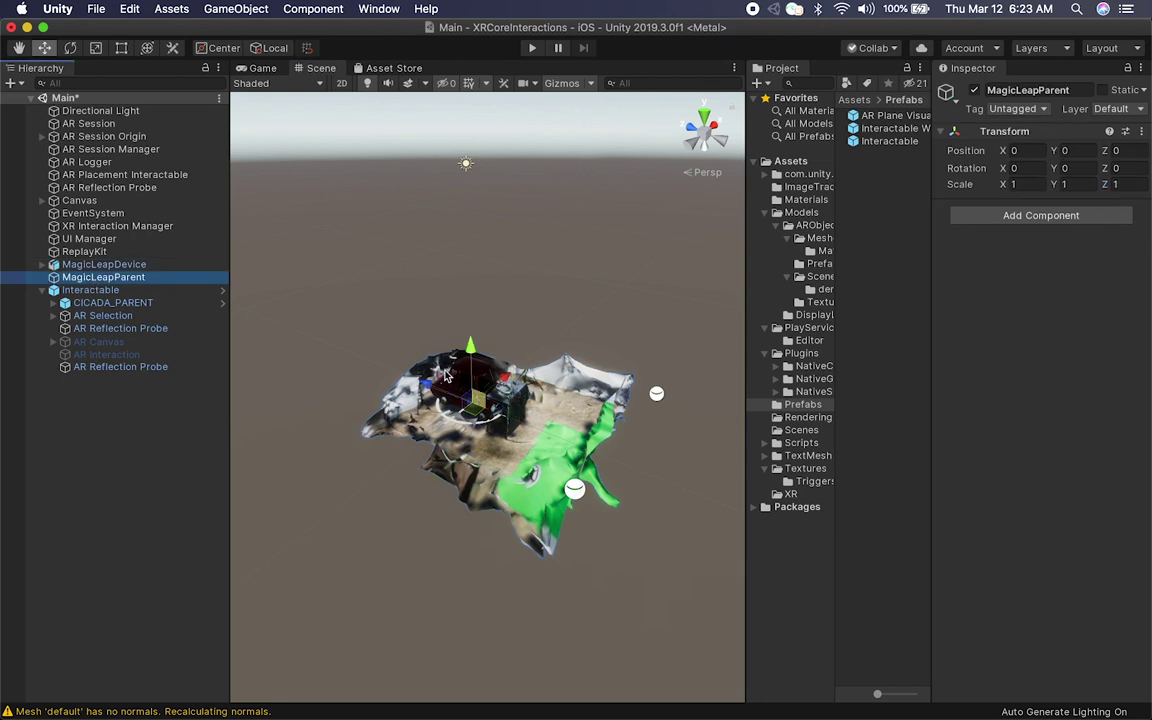
{"action": "left_click", "coordinate": [110, 264]}
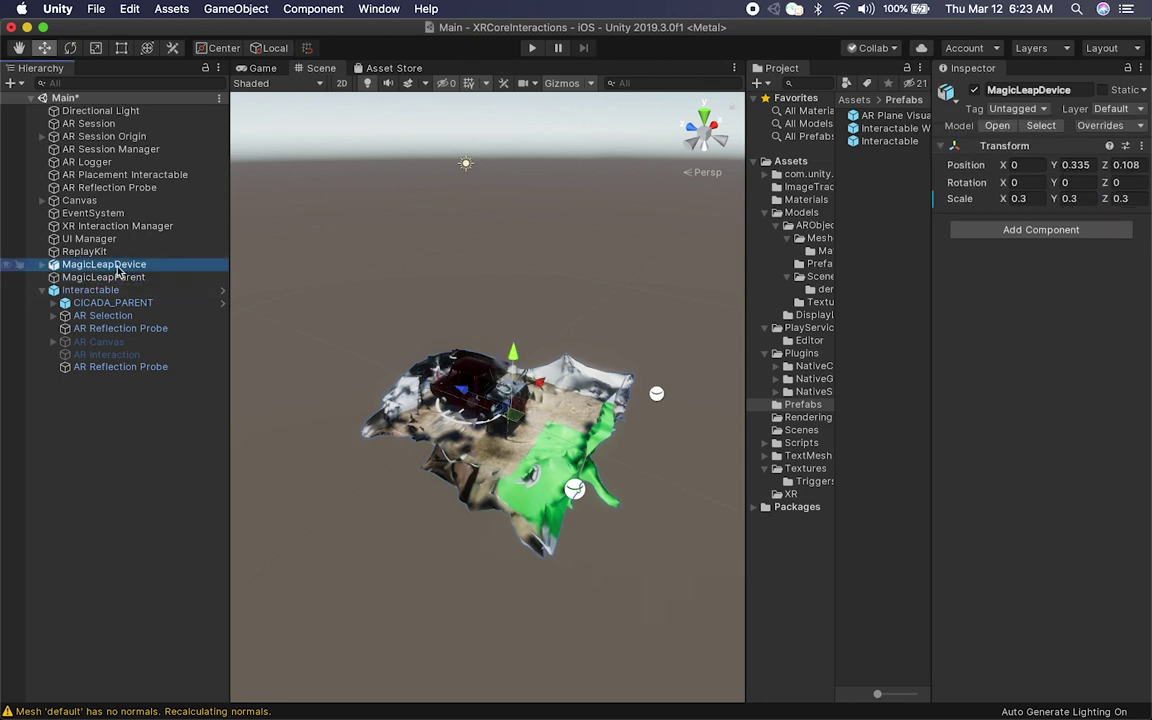
{"action": "left_click_drag", "start_coordinate": [463, 390], "coordinate": [375, 347]}
{"action": "left_click_drag", "start_coordinate": [477, 347], "coordinate": [478, 339]}
Set the scale of MagicLeapDevice to 0.25 on X, Y and Z.
{"action": "left_click", "coordinate": [1041, 200]}
{"action": "type", "text": "0.25"}
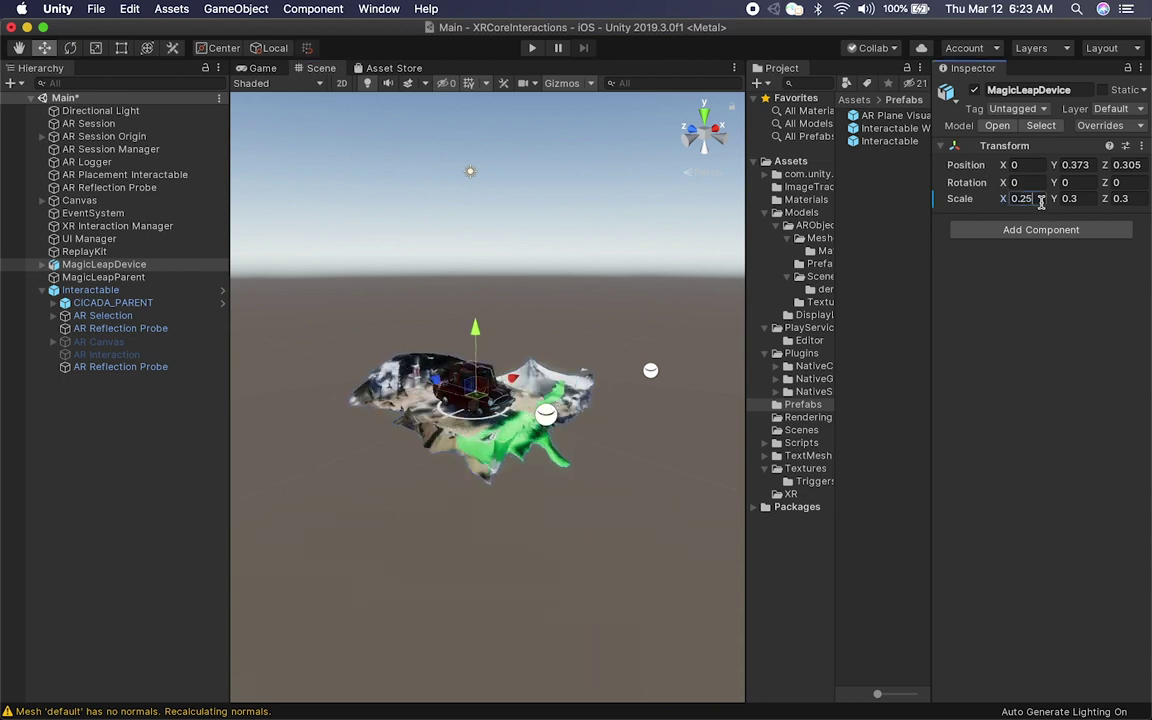
{"action": "key", "text": "Tab"}
{"action": "type", "text": "0.25"}
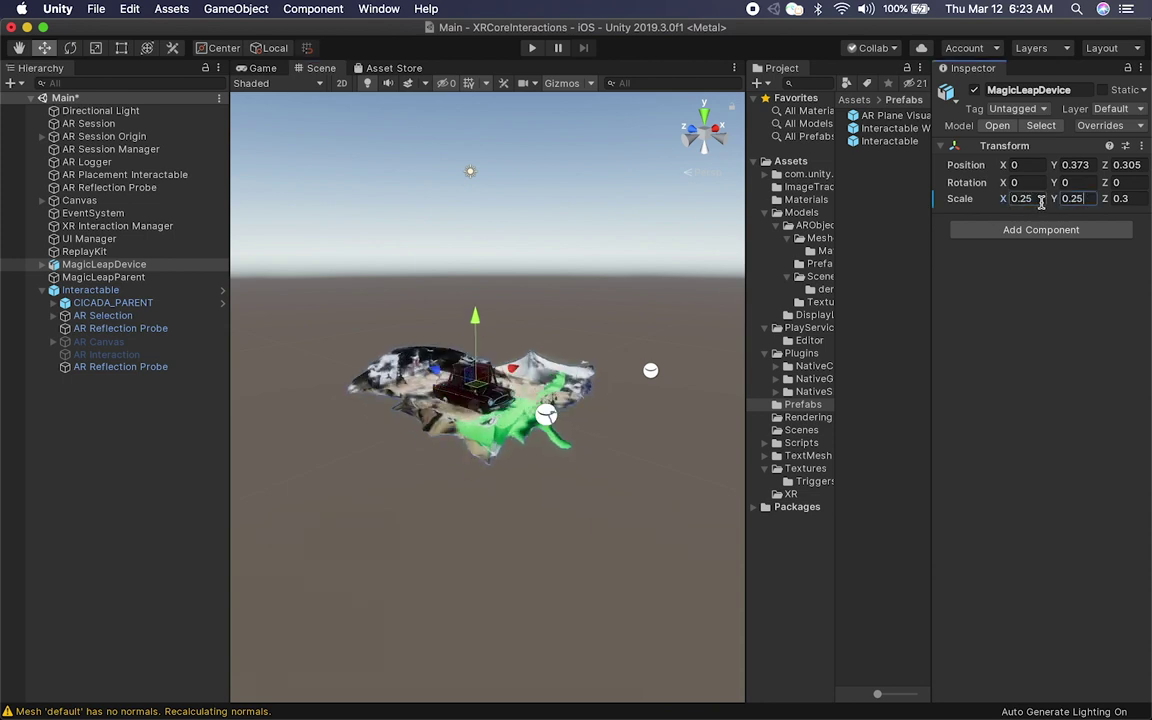
{"action": "key", "text": "super+Tab"}
{"action": "key", "text": "super+Tab"}
{"action": "left_click", "coordinate": [1124, 198]}
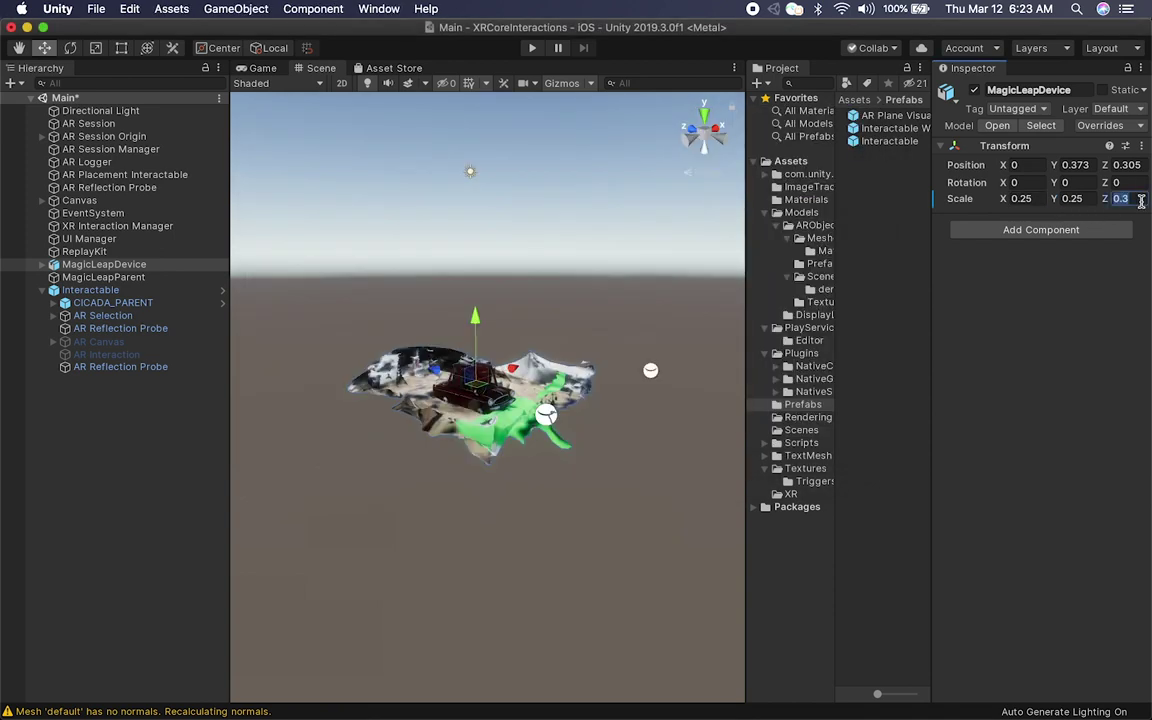
{"action": "type", "text": "0.25"}
Move MagicLeapDevice to about Y 0.335 and Z 0.244 so the scan's floor sits under the car.
{"action": "mouse_move", "coordinate": [465, 310]}
{"action": "left_mouse_down"}
{"action": "mouse_move", "coordinate": [464, 327]}
{"action": "mouse_move", "coordinate": [464, 316]}
{"action": "left_mouse_up"}
{"action": "left_click_drag", "start_coordinate": [470, 382], "coordinate": [554, 391], "text": "alt"}
{"action": "scroll", "coordinate": [554, 391], "scroll_direction": "up", "scroll_amount": 5}
{"action": "middle_click_drag", "start_coordinate": [420, 380], "coordinate": [467, 382]}
{"action": "left_click_drag", "start_coordinate": [405, 386], "coordinate": [630, 386]}
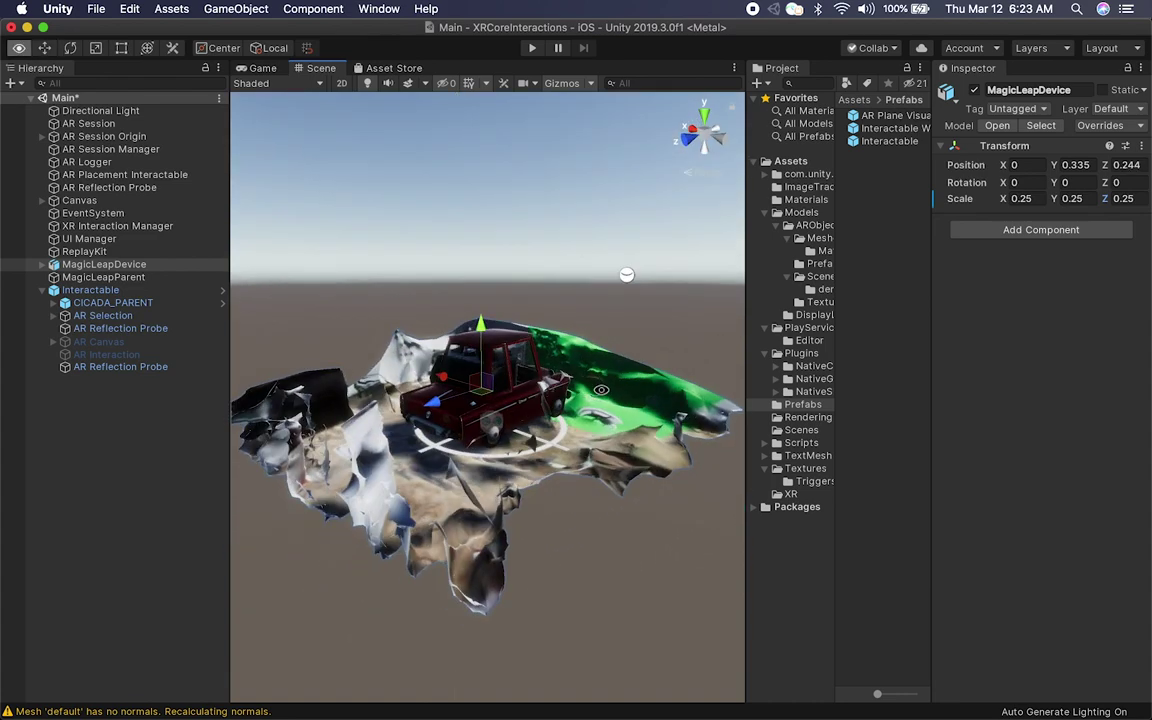
Set the scale of MagicLeapDevice to 0.2 on X, Y and Z.
{"action": "left_click", "coordinate": [1041, 198]}
{"action": "key", "text": "BackSpace"}
{"action": "key", "text": "Tab"}
{"action": "type", "text": "0.2"}
{"action": "key", "text": "Tab"}
{"action": "type", "text": "0.2"}
Move MagicLeapDevice to about Y 0.28 and Z 0.181 around the car, and save the scene.
{"action": "left_click_drag", "start_coordinate": [350, 291], "coordinate": [511, 378], "text": "alt"}
{"action": "left_click_drag", "start_coordinate": [405, 398], "coordinate": [278, 328]}
{"action": "key", "text": "super+s"}
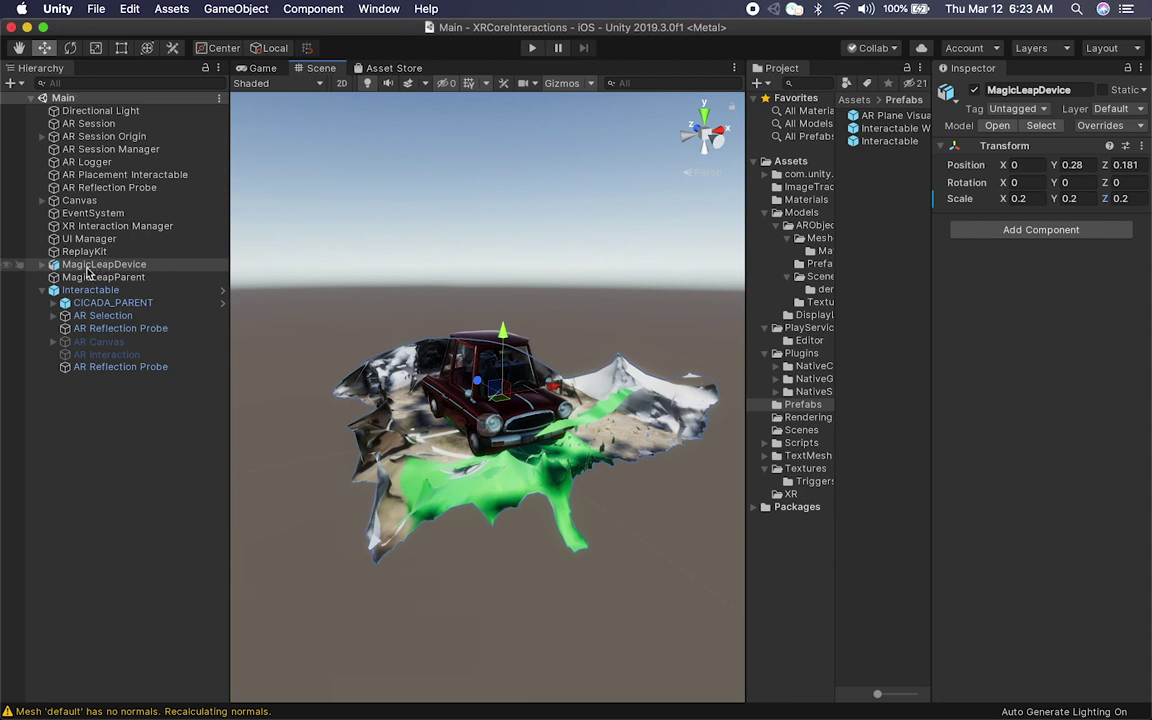
Nest MagicLeapDevice under the empty MagicLeapParent object.
{"action": "left_click_drag", "start_coordinate": [118, 264], "coordinate": [120, 278]}
{"action": "left_click", "coordinate": [104, 264]}
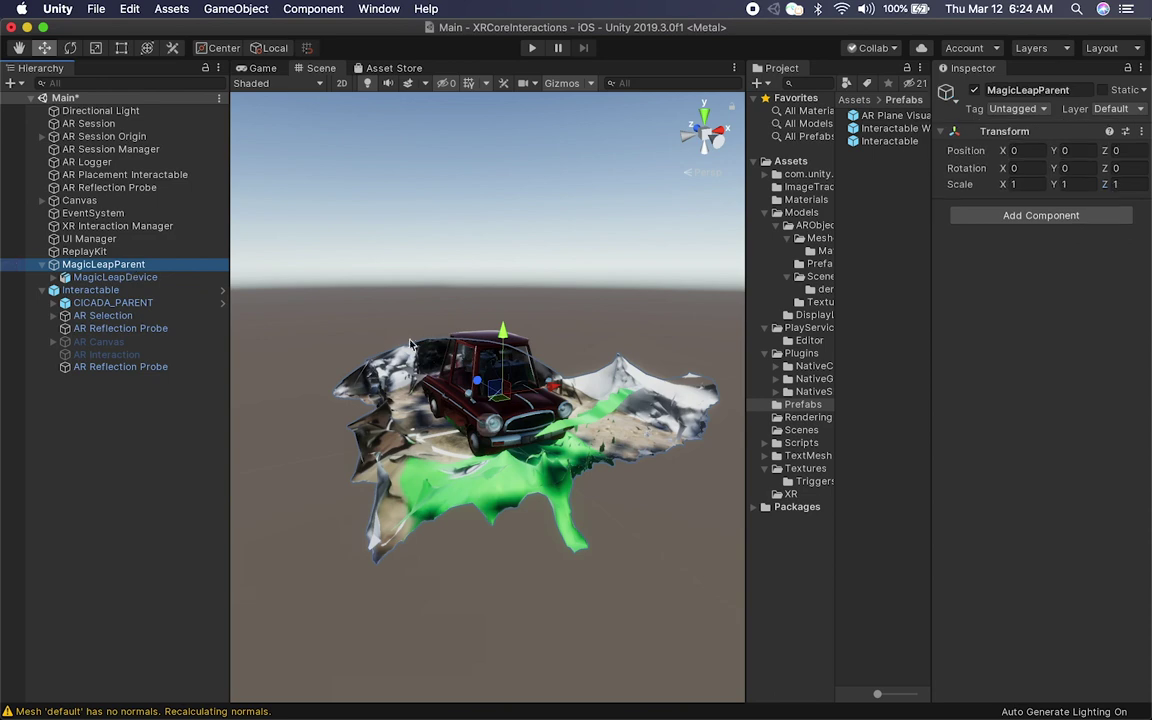
{"action": "left_click_drag", "start_coordinate": [615, 325], "coordinate": [624, 237], "text": "alt"}
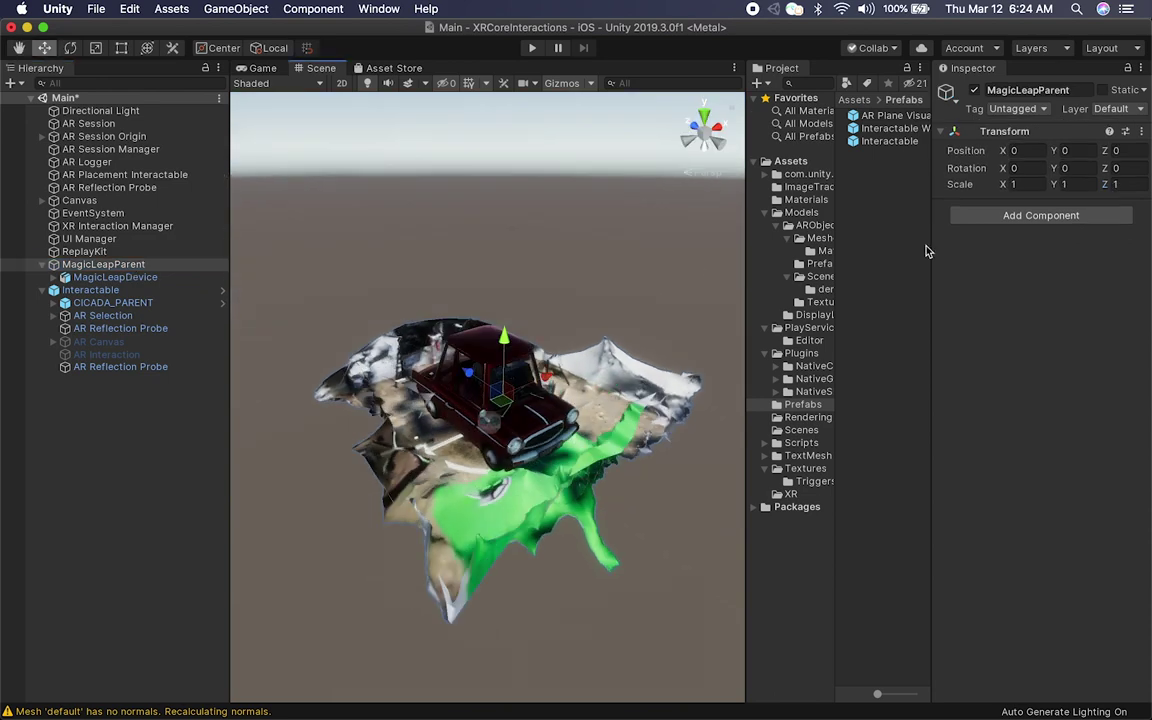
{"action": "mouse_move", "coordinate": [465, 361]}
{"action": "left_mouse_down"}
{"action": "mouse_move", "coordinate": [471, 368]}
{"action": "mouse_move", "coordinate": [427, 338]}
{"action": "mouse_move", "coordinate": [462, 365]}
{"action": "mouse_move", "coordinate": [456, 358]}
{"action": "left_mouse_up"}
{"action": "key", "text": "super+z"}
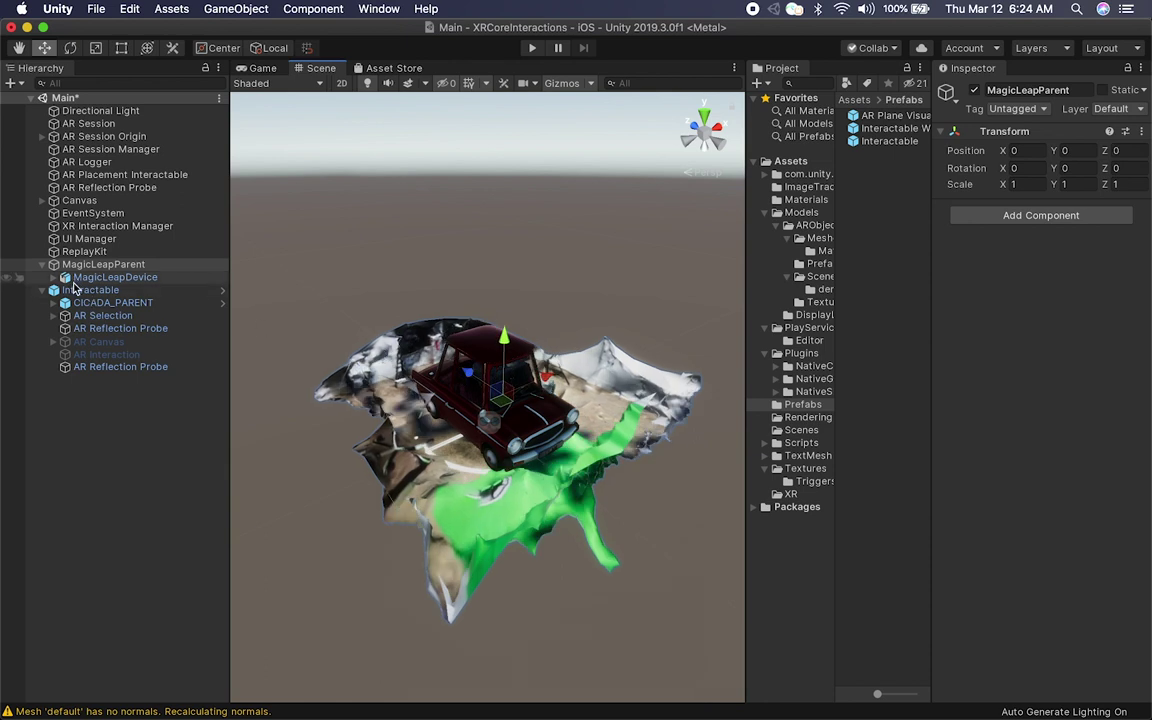
Unpack the Interactable prefab instance in the scene.
{"action": "left_click", "coordinate": [88, 294]}
{"action": "right_click", "coordinate": [88, 294]}
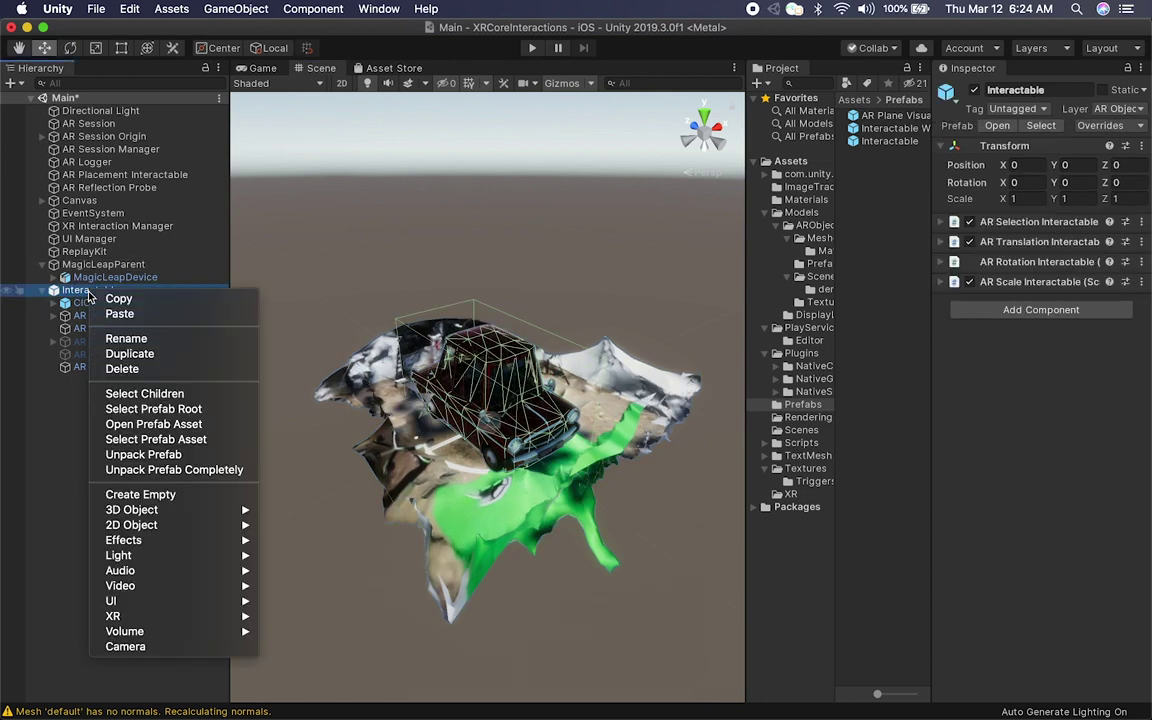
{"action": "left_click", "coordinate": [143, 454]}
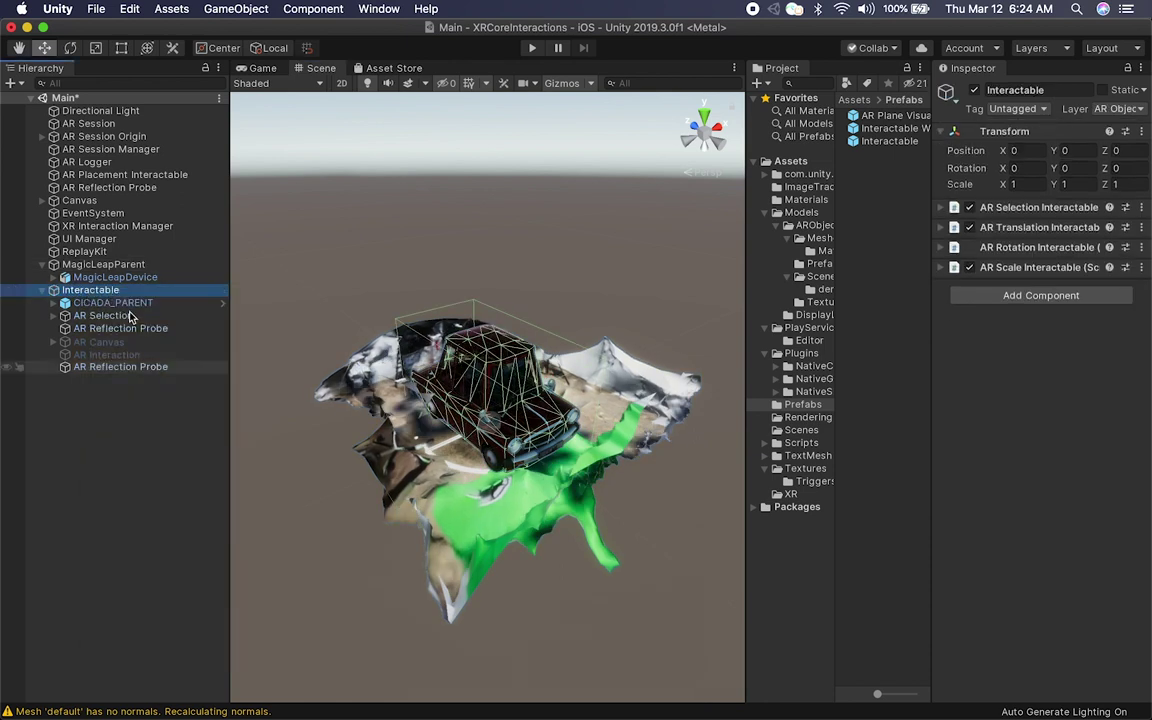
Delete the CICADA_PARENT car from the Interactable object.
{"action": "left_click", "coordinate": [124, 304]}
{"action": "left_click", "coordinate": [117, 316]}
{"action": "left_click", "coordinate": [121, 304]}
{"action": "key", "text": "super+BackSpace"}
Make MagicLeapParent the first child of Interactable and collapse its hierarchy.
{"action": "left_click_drag", "start_coordinate": [130, 266], "coordinate": [122, 288]}
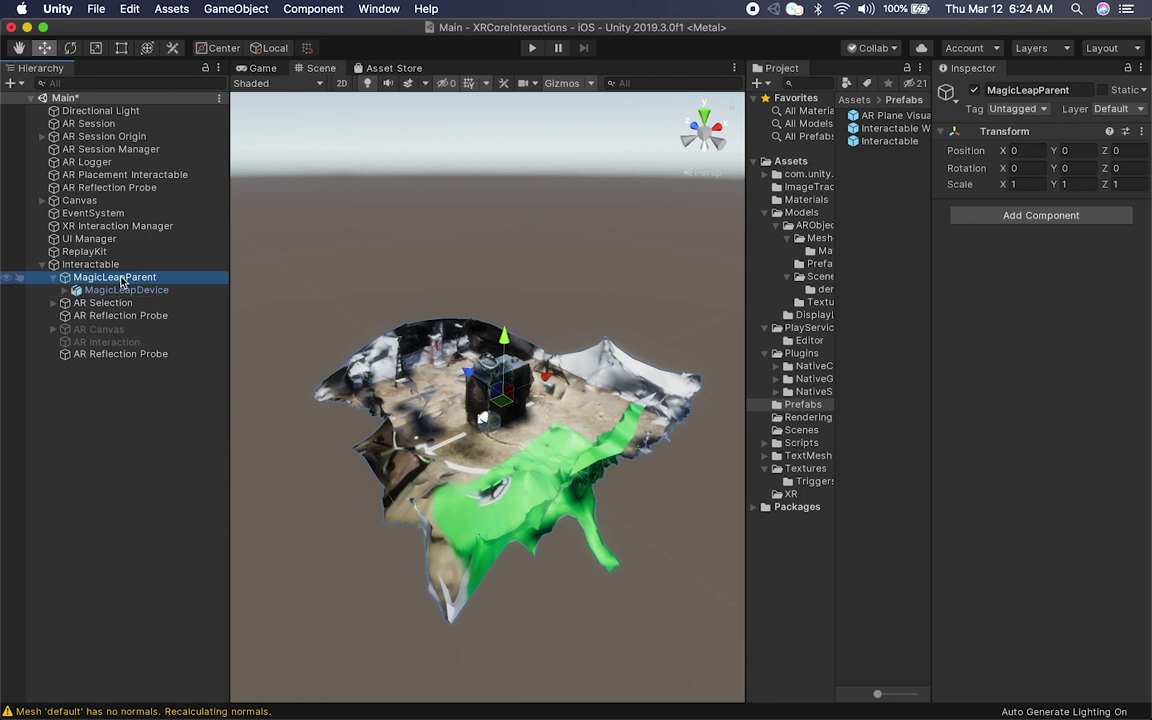
{"action": "left_click", "coordinate": [53, 277]}
{"action": "left_click", "coordinate": [81, 262]}
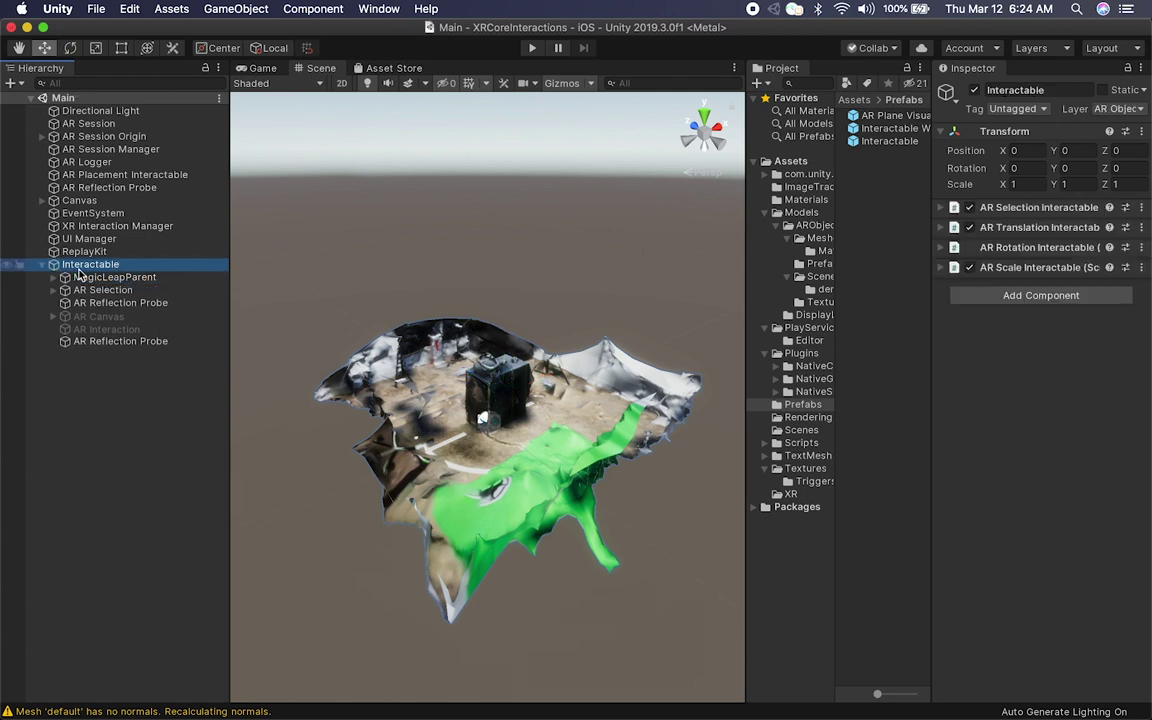
Examine the AR Selection object under Interactable and how the AR Selection Interactable component references it.
{"action": "left_click_drag", "start_coordinate": [285, 280], "coordinate": [426, 468], "text": "alt"}
{"action": "left_click_drag", "start_coordinate": [441, 456], "coordinate": [404, 433], "text": "alt"}
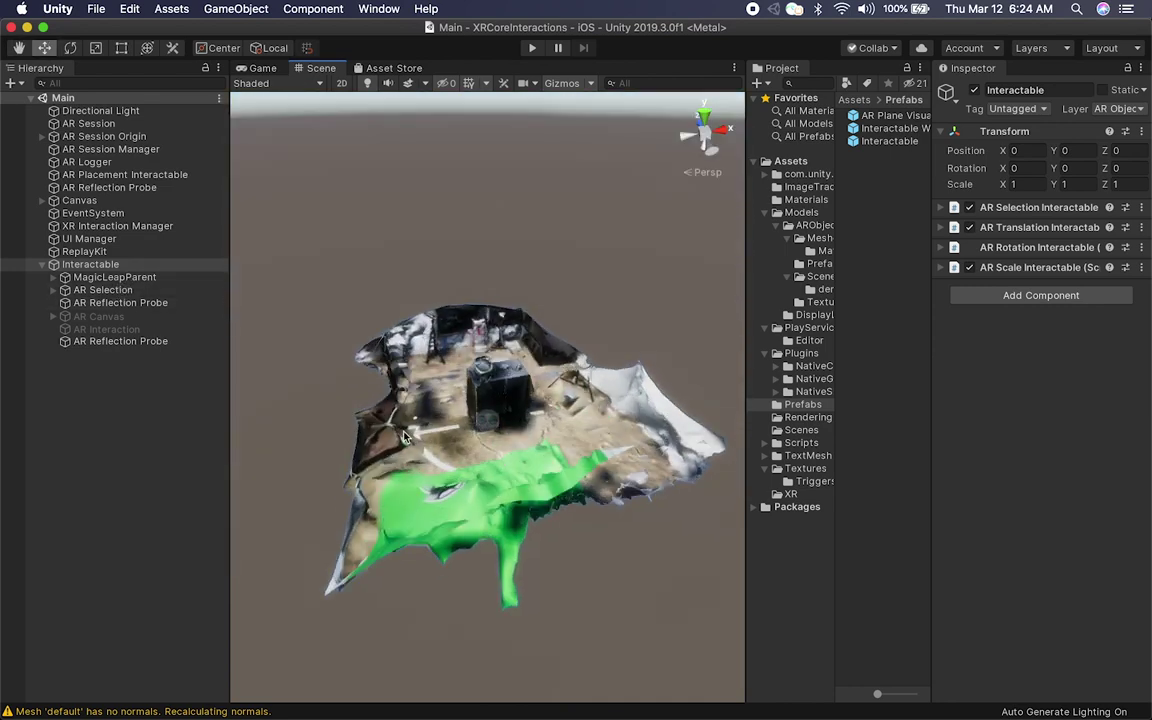
{"action": "left_click", "coordinate": [105, 290]}
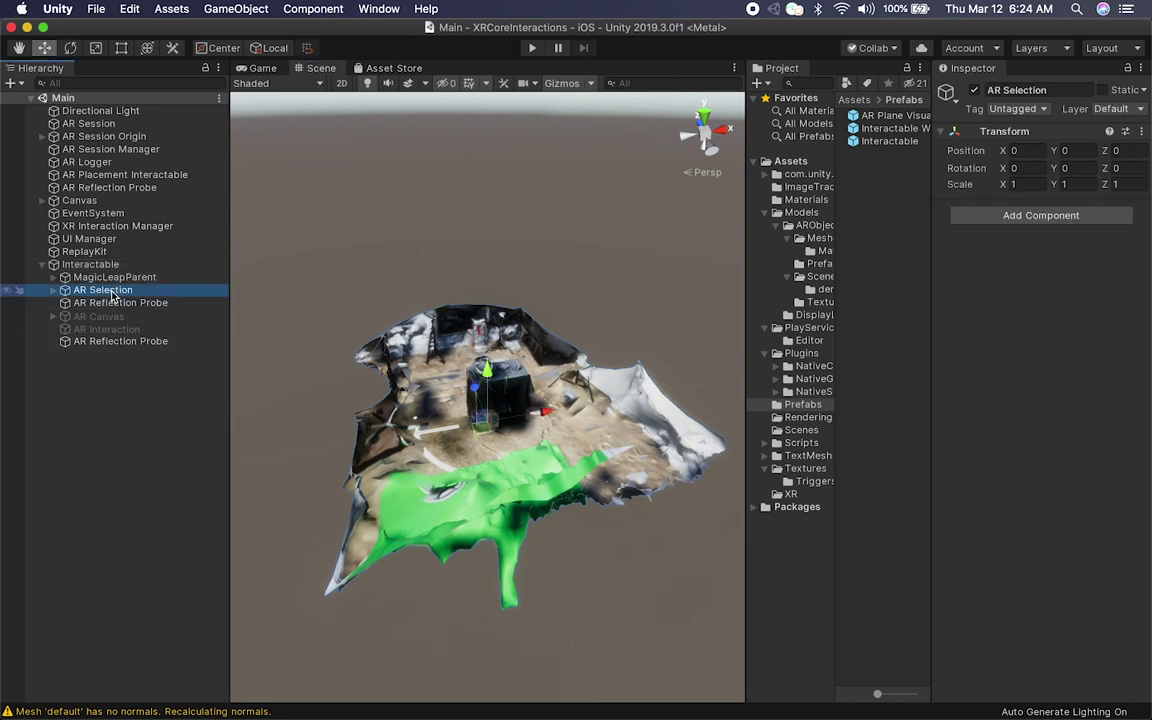
{"action": "left_click", "coordinate": [505, 398]}
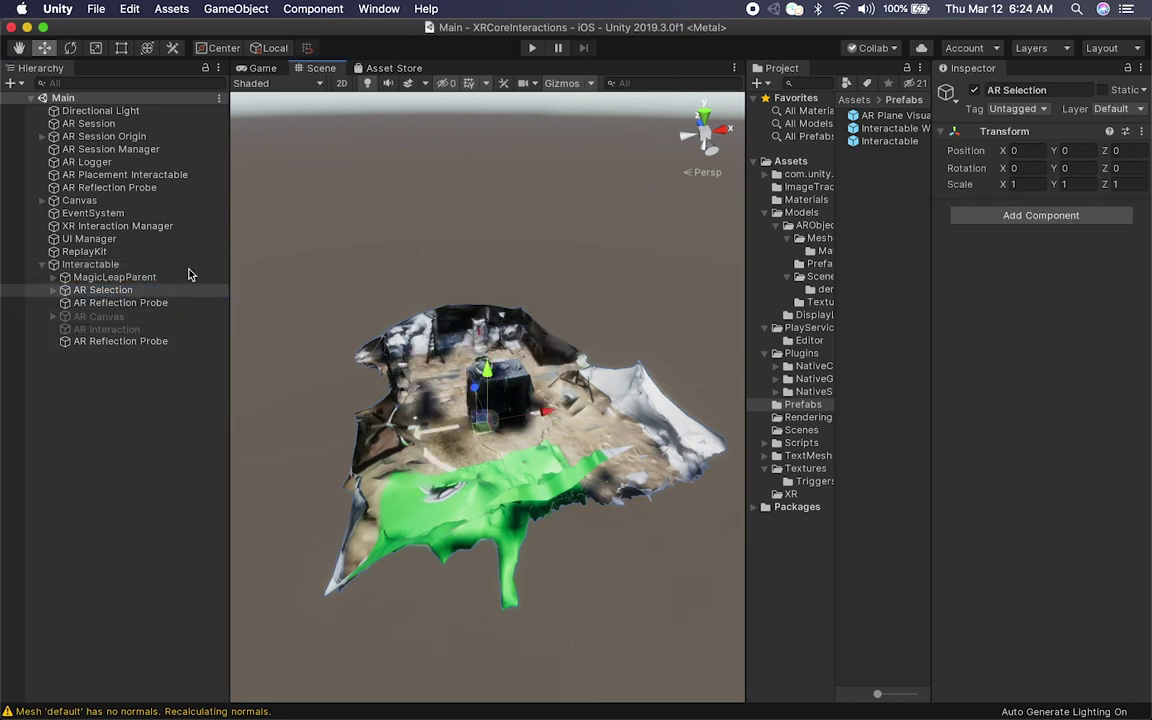
{"action": "left_click", "coordinate": [105, 290]}
{"action": "left_click", "coordinate": [120, 302]}
{"action": "left_click", "coordinate": [130, 292]}
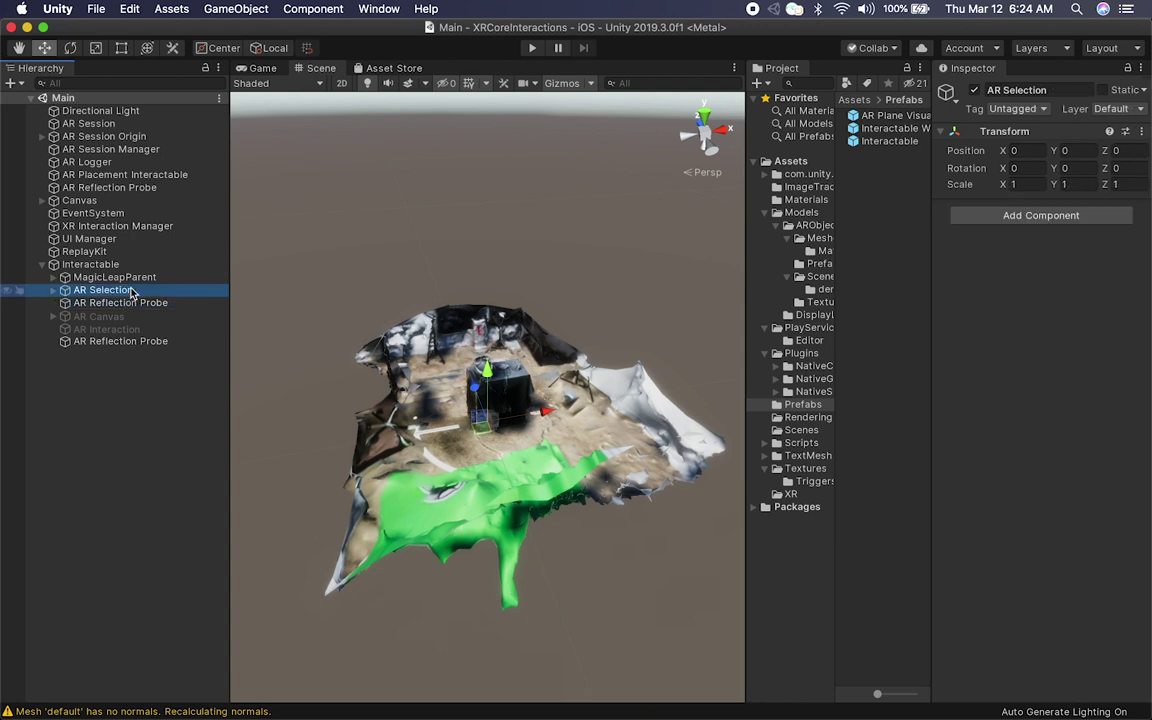
{"action": "left_click", "coordinate": [112, 264]}
{"action": "left_click", "coordinate": [940, 207]}
{"action": "scroll", "coordinate": [1048, 375], "scroll_direction": "down", "scroll_amount": 10}
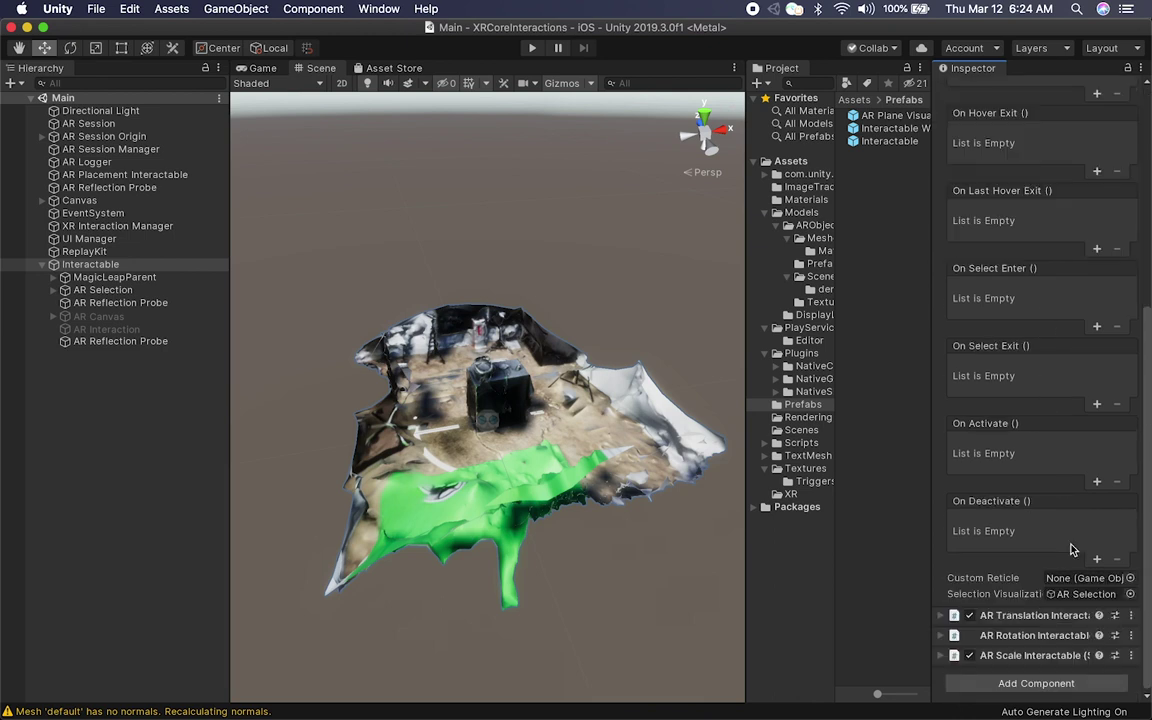
Disable the Sprite Renderer on the Reticle inside AR Selection and save the scene.
{"action": "left_click", "coordinate": [80, 290]}
{"action": "left_click", "coordinate": [53, 291]}
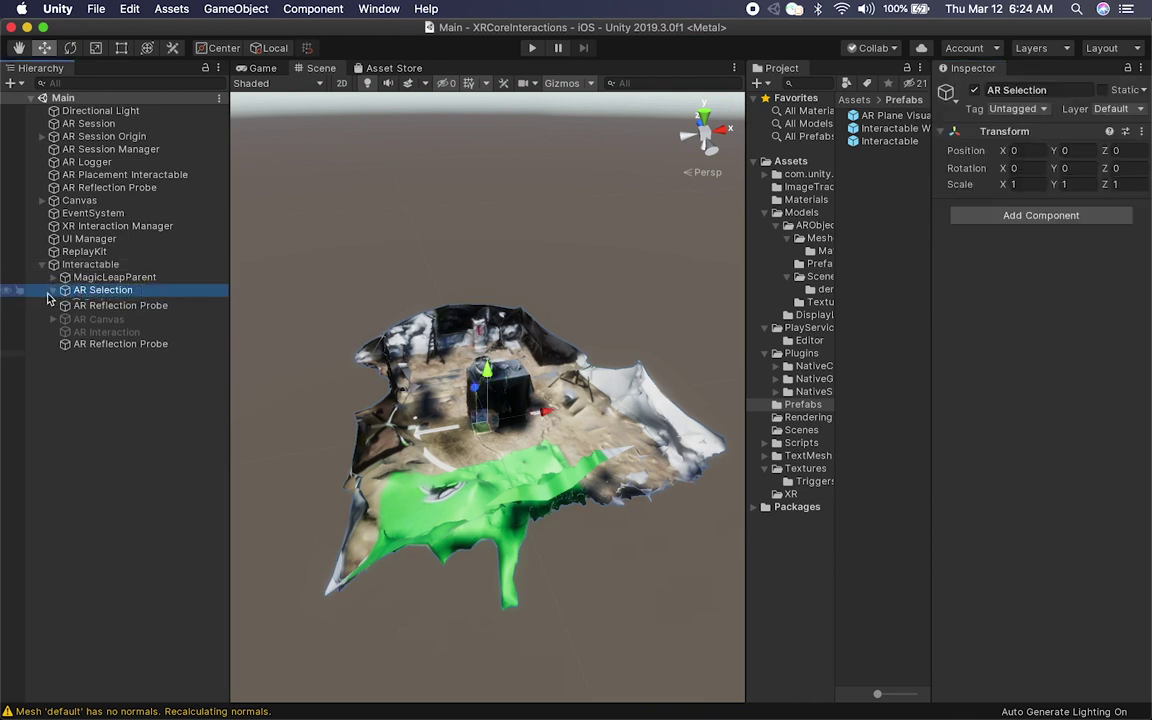
{"action": "left_click", "coordinate": [78, 302]}
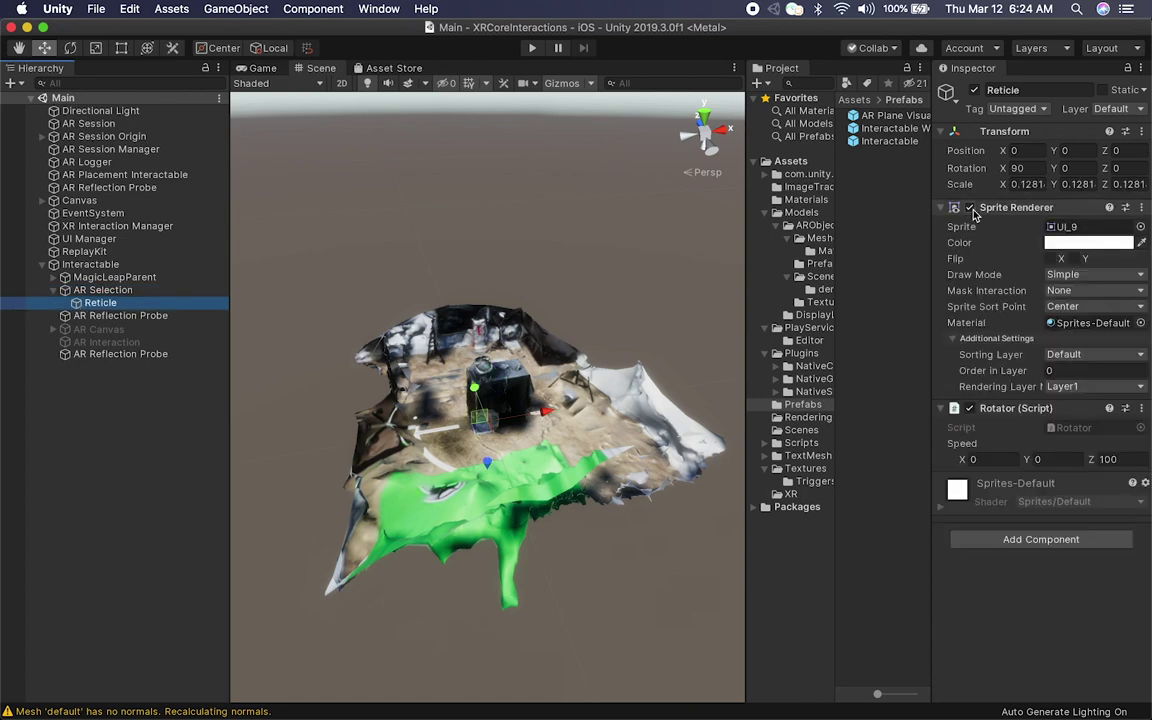
{"action": "left_click", "coordinate": [970, 208]}
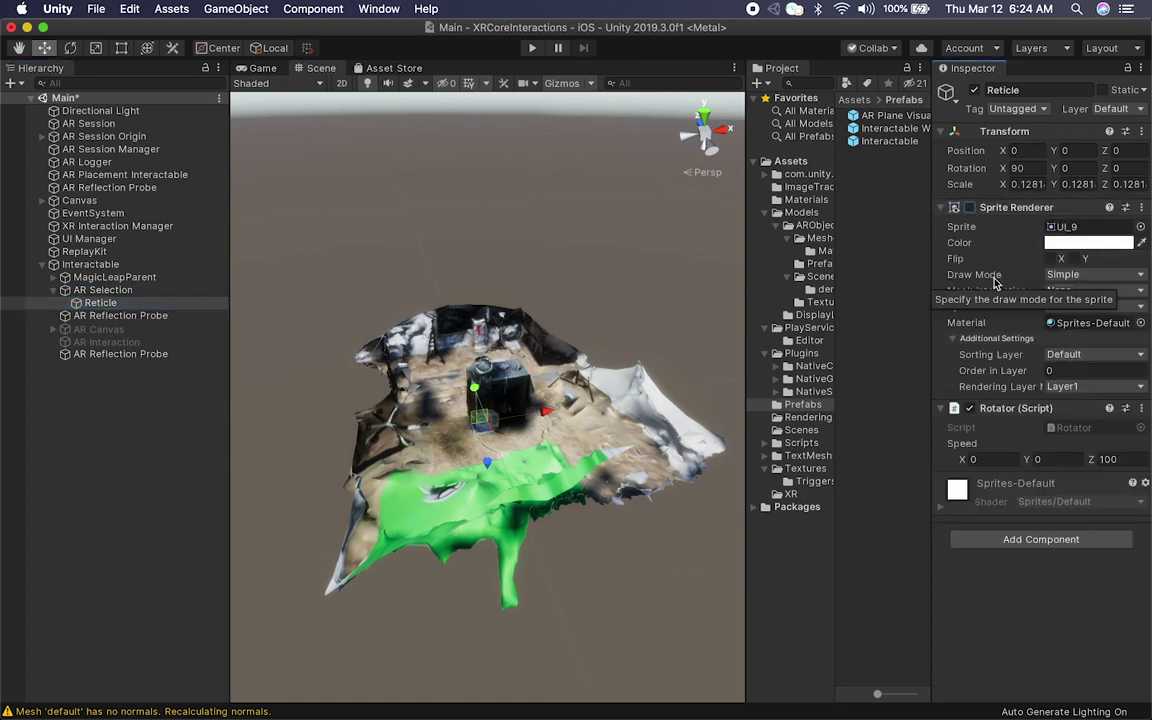
{"action": "left_click_drag", "start_coordinate": [513, 345], "coordinate": [549, 397], "text": "alt"}
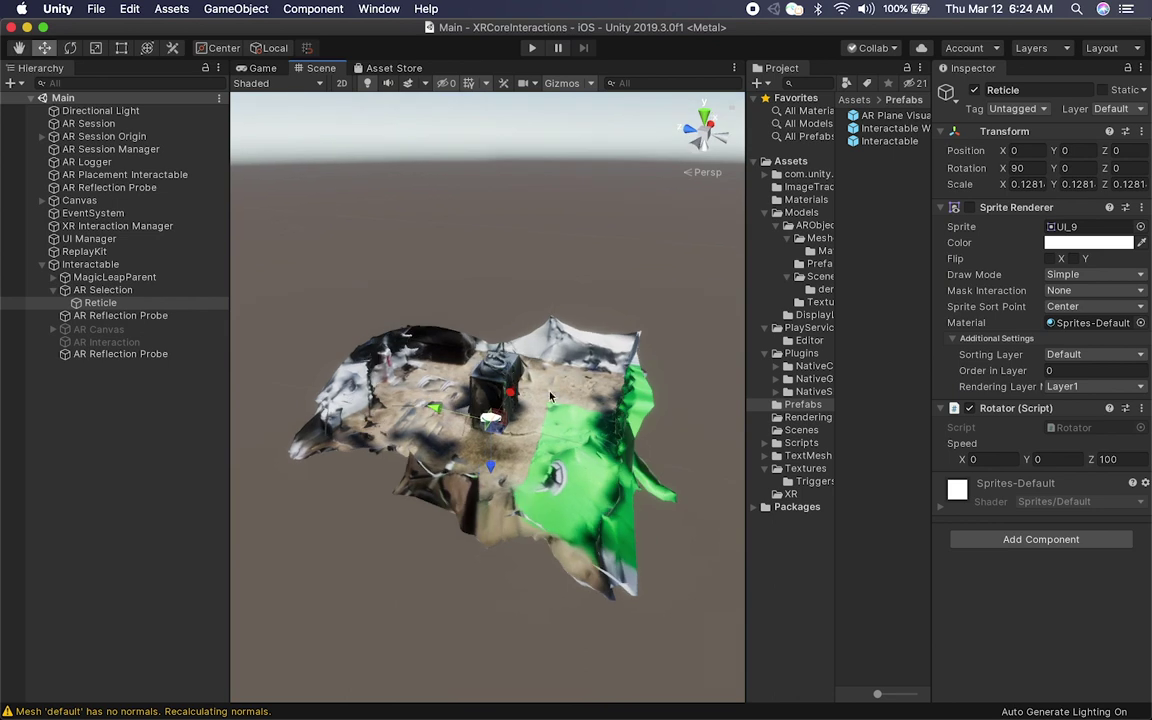
Rename the Interactable object as InteractableMagicLeap.
{"action": "left_click", "coordinate": [105, 265]}
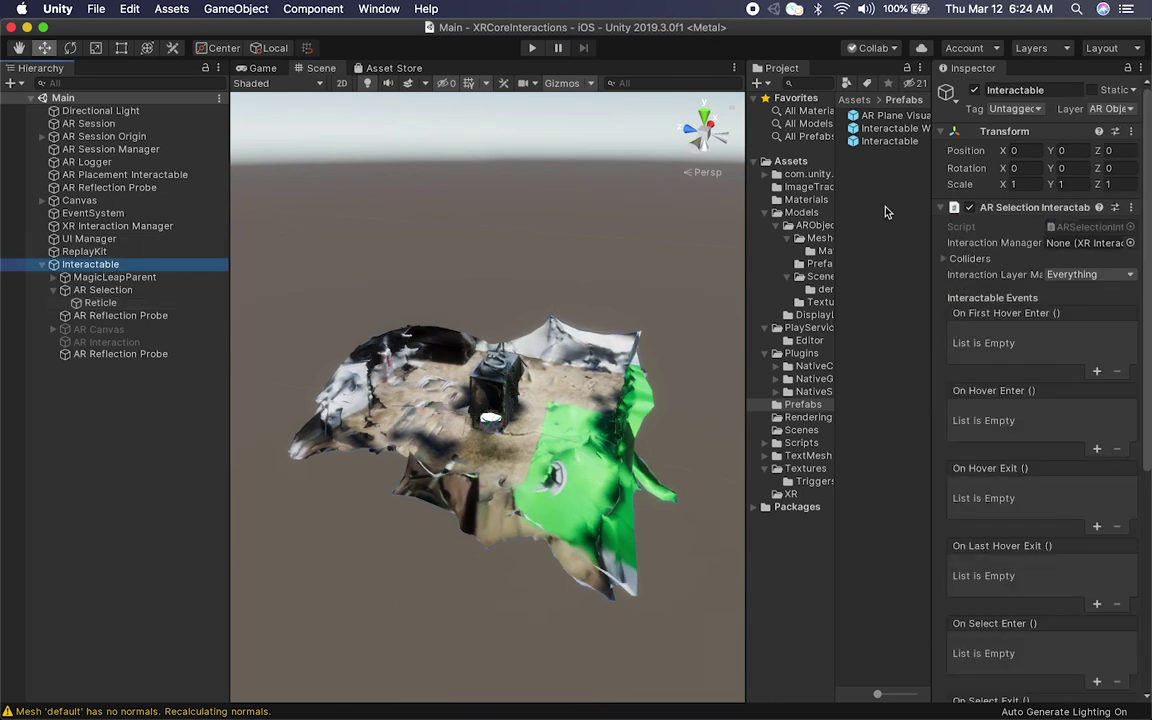
{"action": "left_click", "coordinate": [118, 265]}
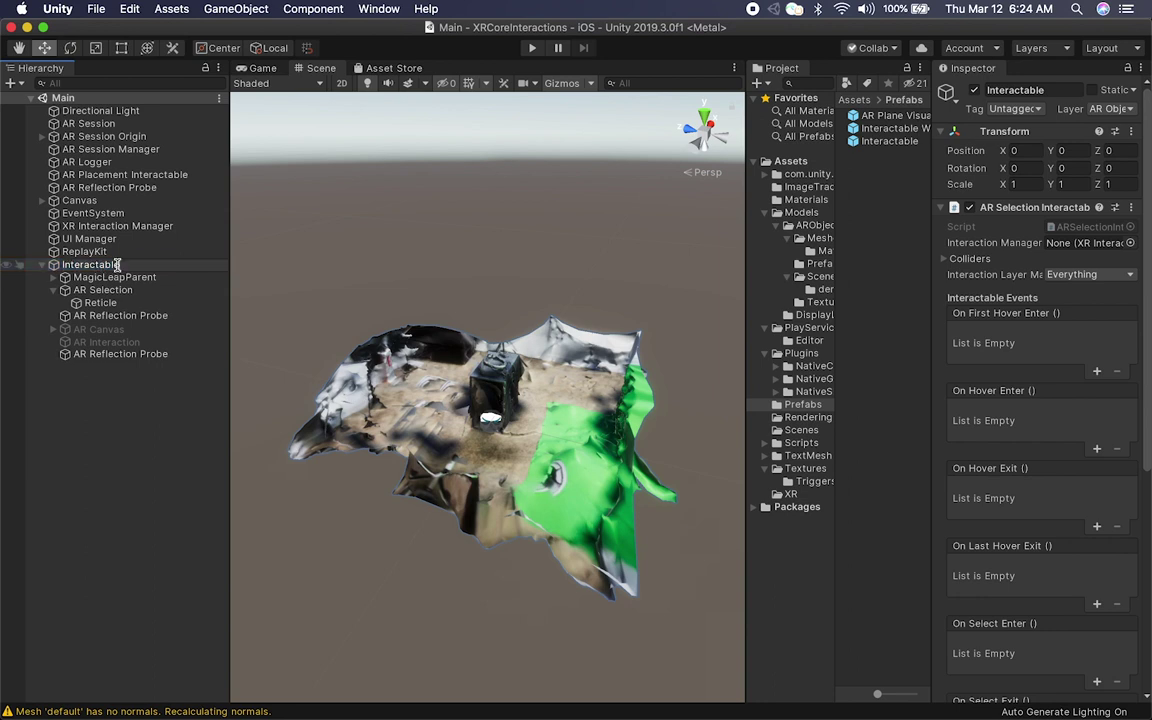
{"action": "type", "text": "MagicLeap"}
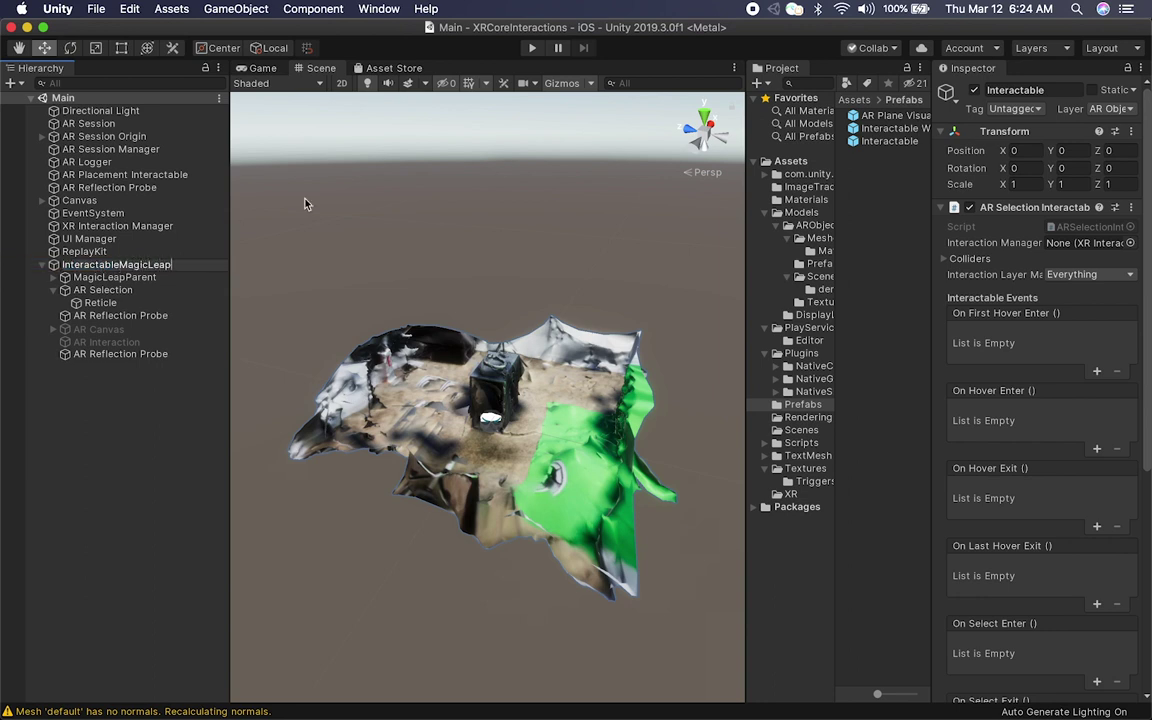
{"action": "key", "text": "Return"}
Create a prefab from InteractableMagicLeap in the Prefabs folder and delete its instance from the scene.
{"action": "left_click_drag", "start_coordinate": [154, 264], "coordinate": [900, 155]}
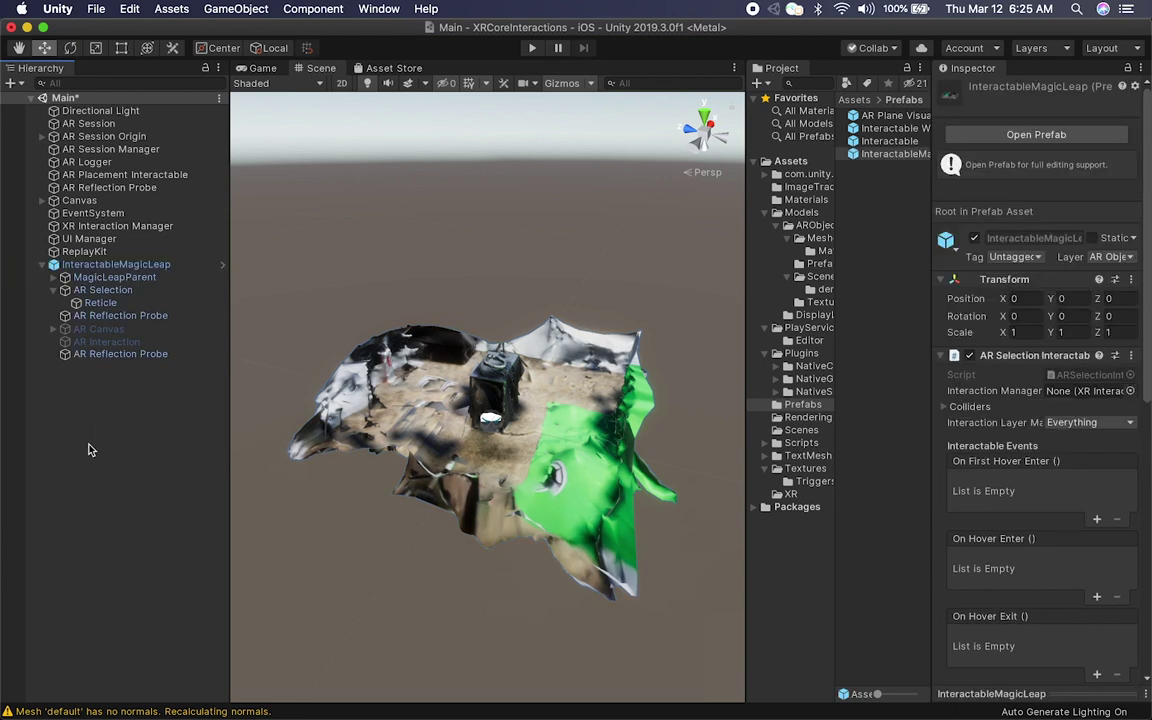
{"action": "left_click", "coordinate": [143, 265]}
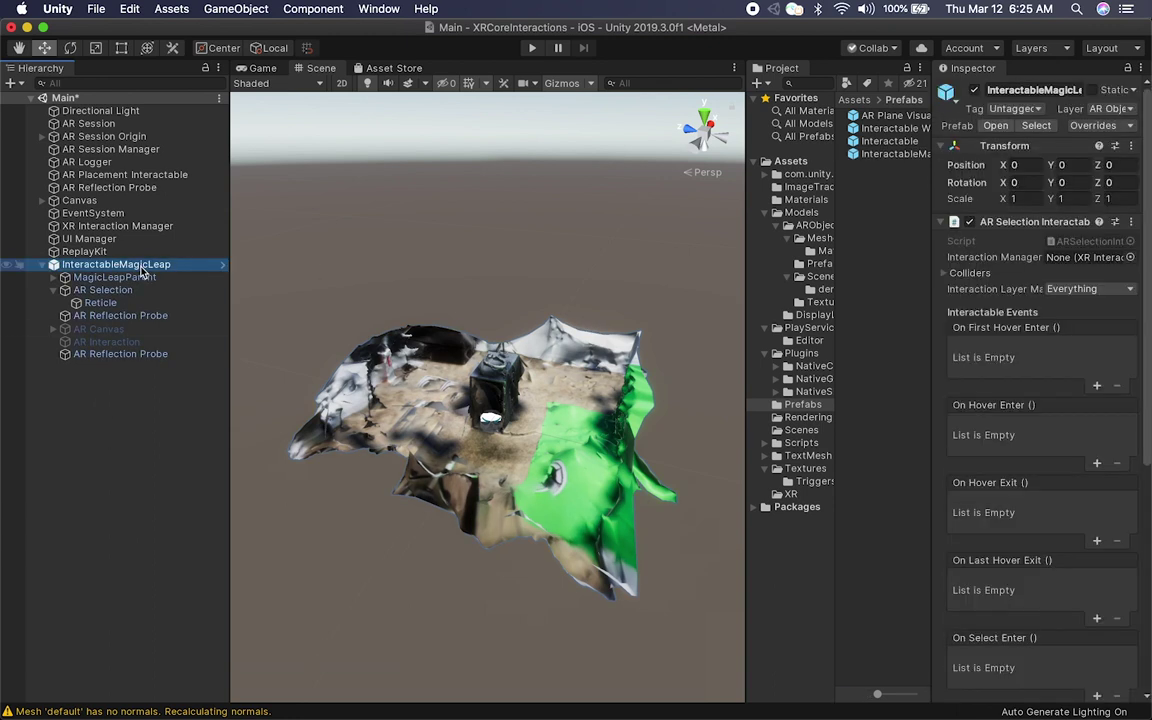
{"action": "key", "text": "super+BackSpace"}
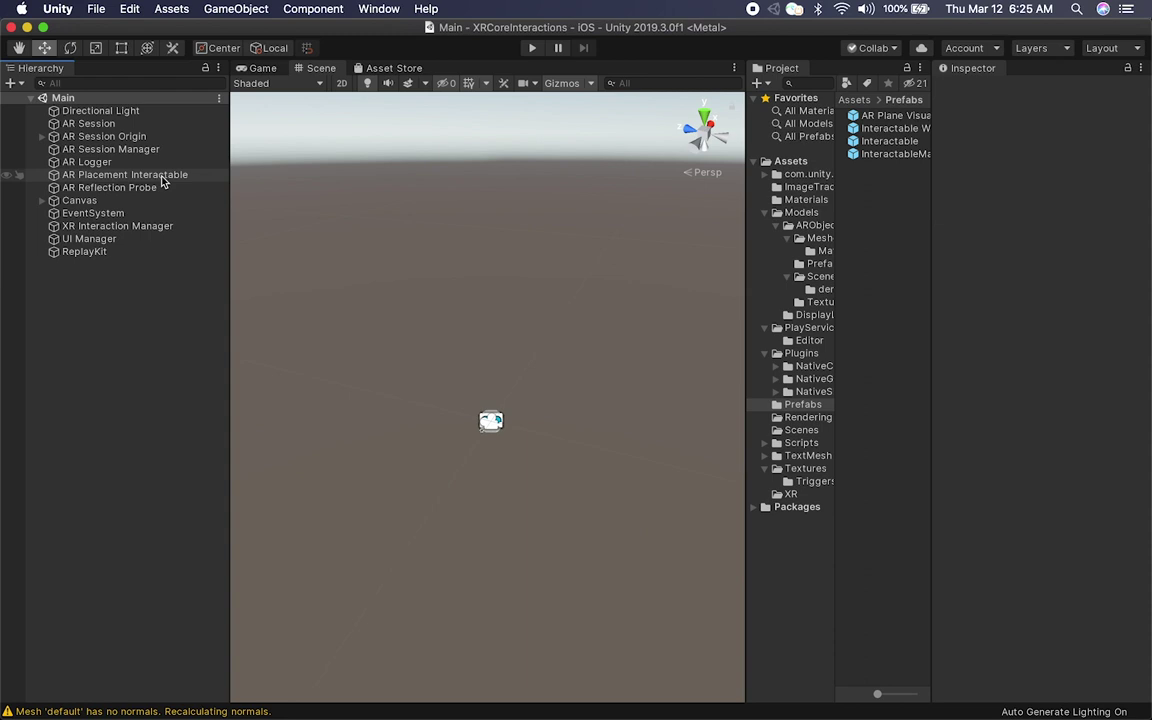
Assign the InteractableMagicLeap prefab as the Placement Prefab of AR Placement Interactable.
{"action": "left_click", "coordinate": [150, 175]}
{"action": "scroll", "coordinate": [1131, 410], "scroll_direction": "down", "scroll_amount": 10}
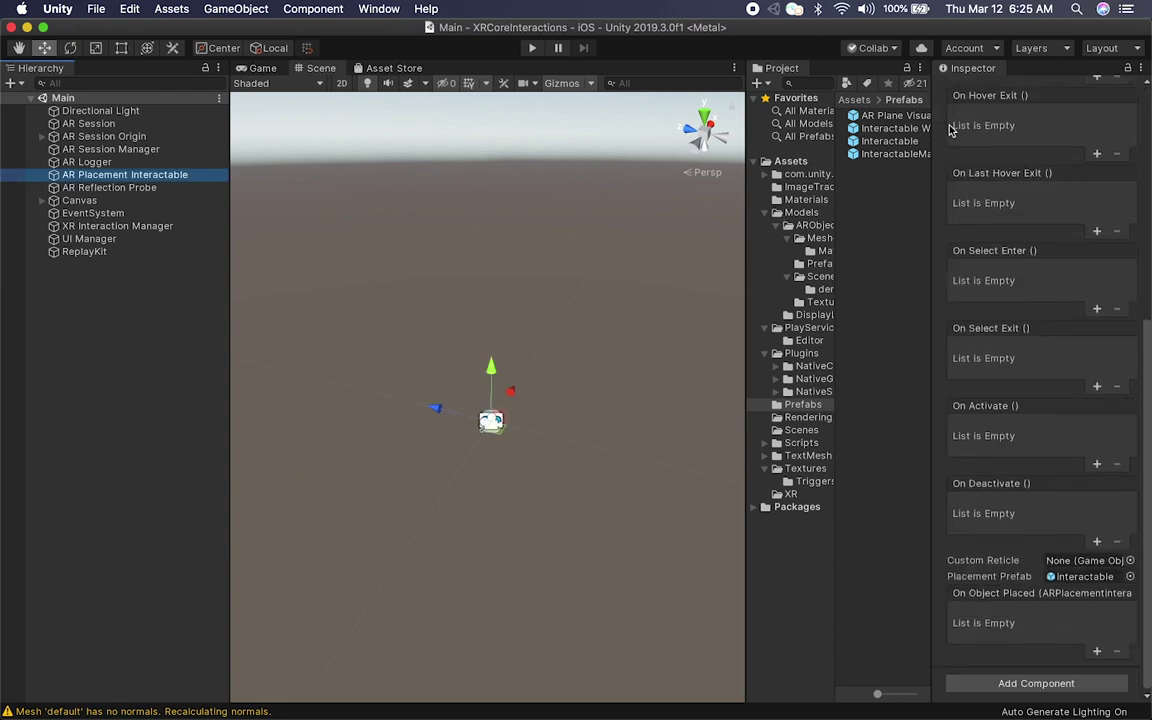
{"action": "left_click_drag", "start_coordinate": [913, 154], "coordinate": [1060, 537]}
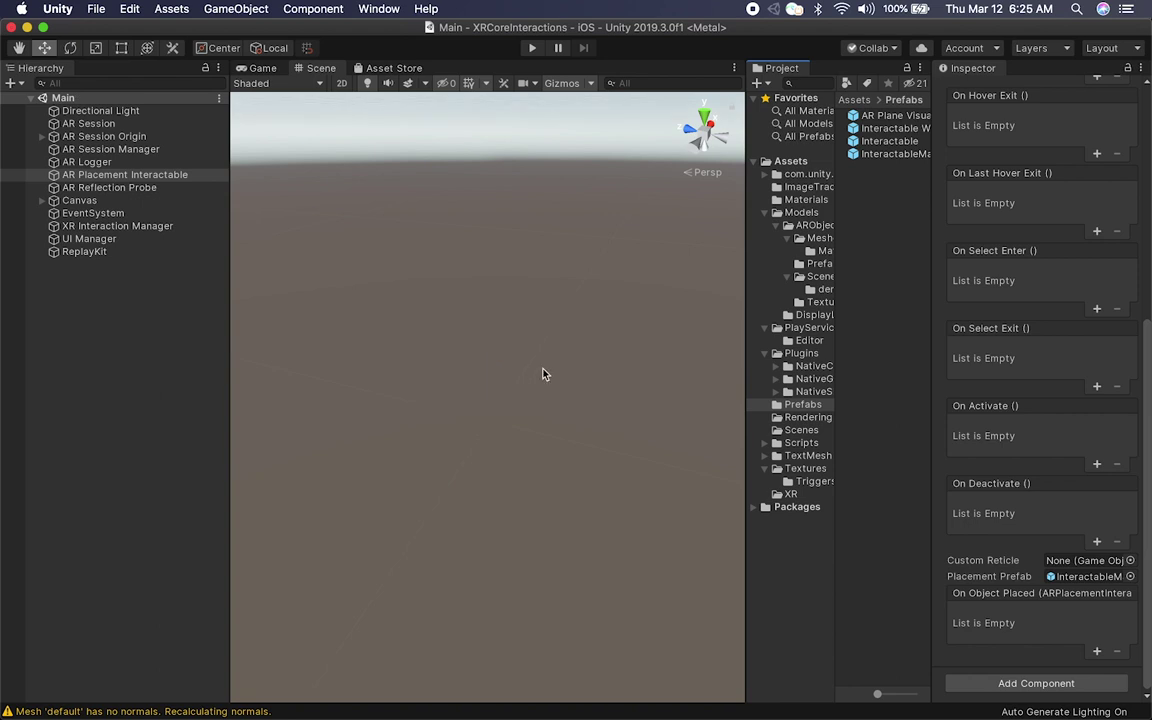
{"action": "left_click", "coordinate": [86, 268]}
Open the Build Settings and include only Scenes/Main in the iOS build, excluding Scenes/Depth Of Field.
{"action": "left_click", "coordinate": [92, 12]}
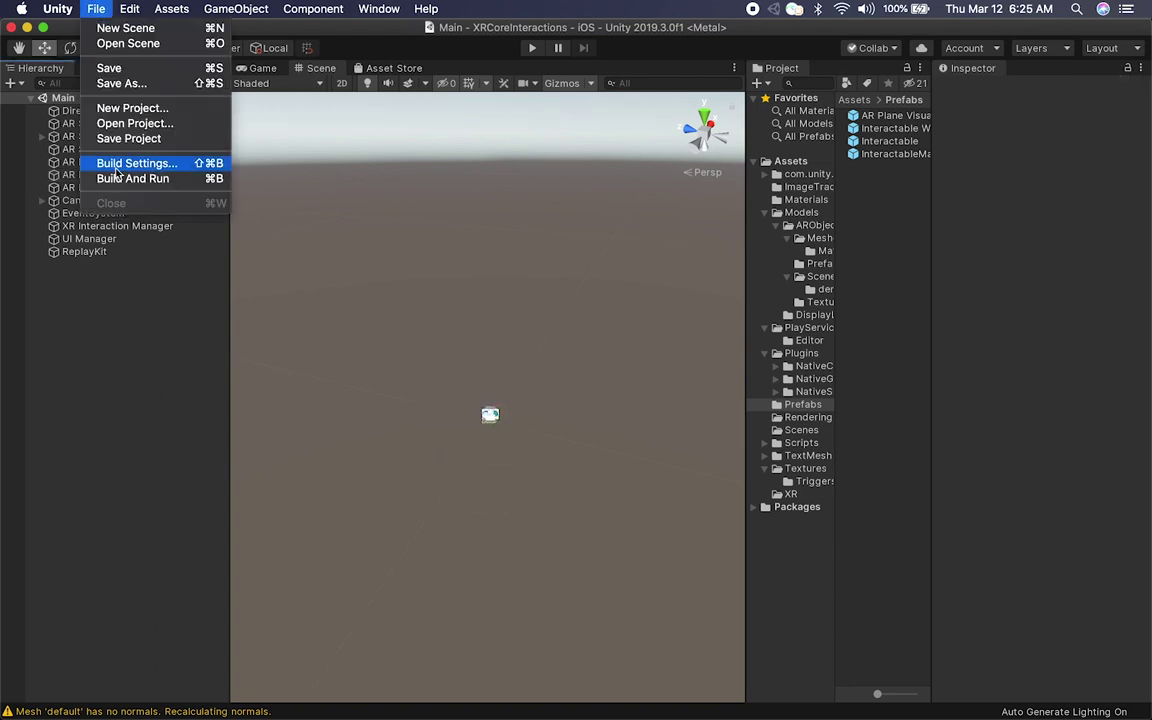
{"action": "left_click", "coordinate": [126, 164]}
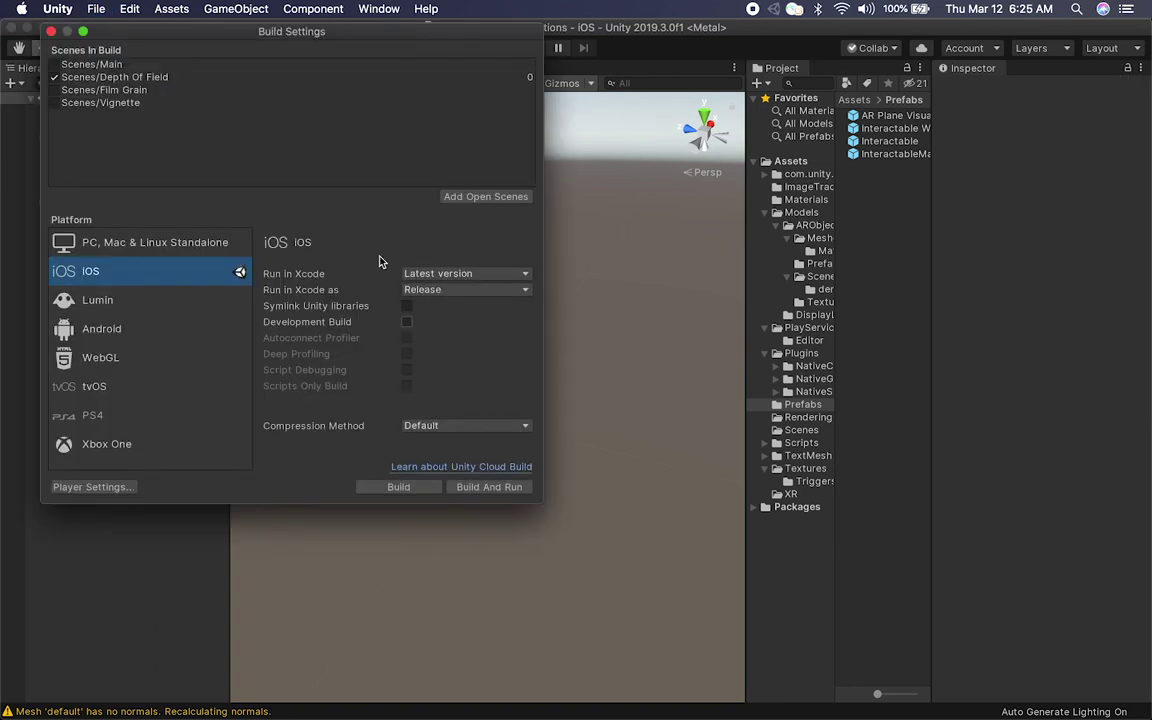
{"action": "left_click_drag", "start_coordinate": [188, 31], "coordinate": [324, 103]}
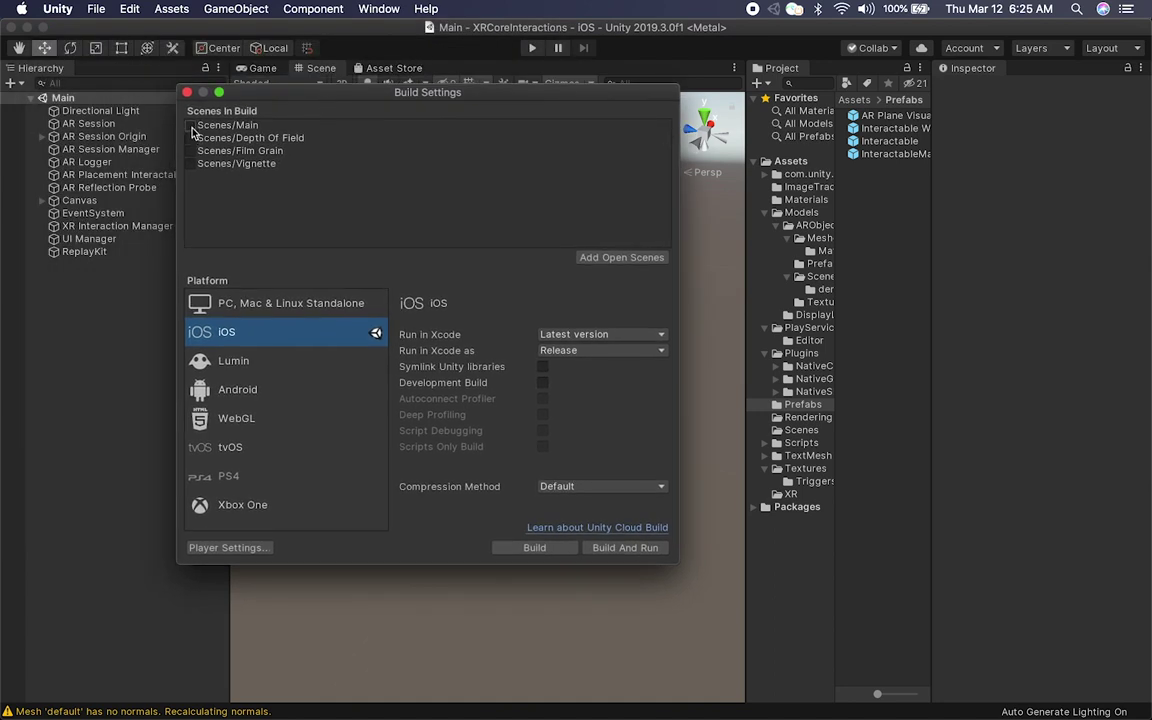
Build the iOS project to the Desktop under the name DisplayLandDemo.
{"action": "left_click", "coordinate": [533, 548]}
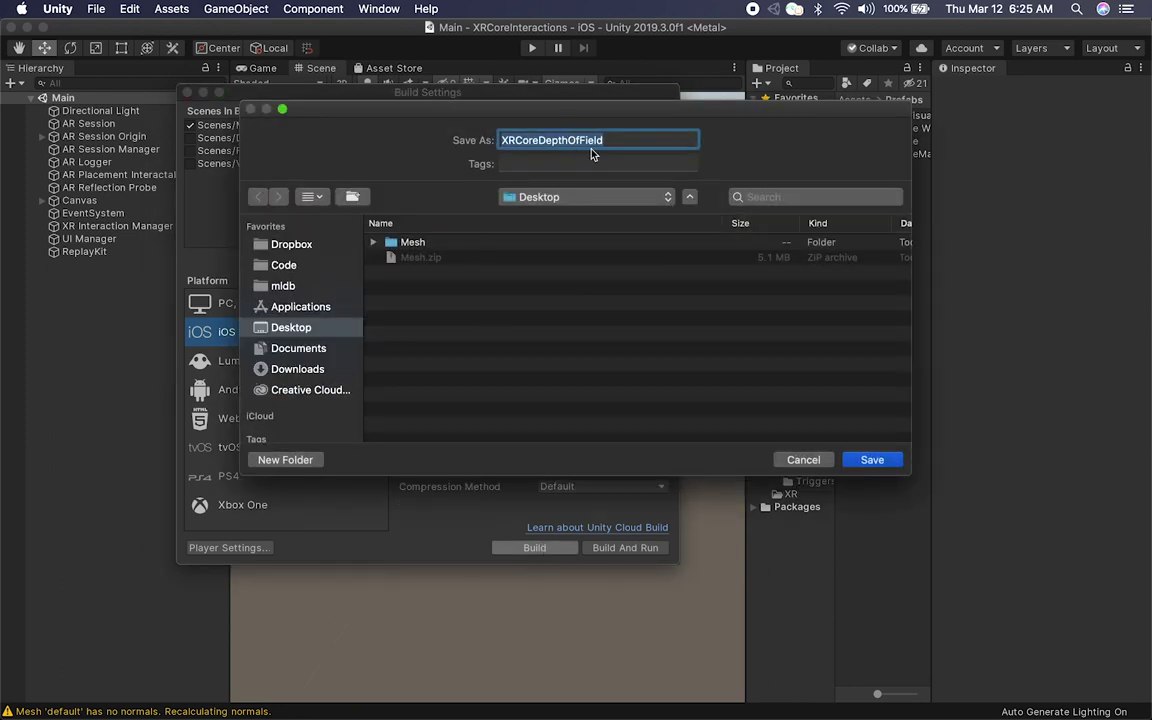
{"action": "type", "text": "Display"}
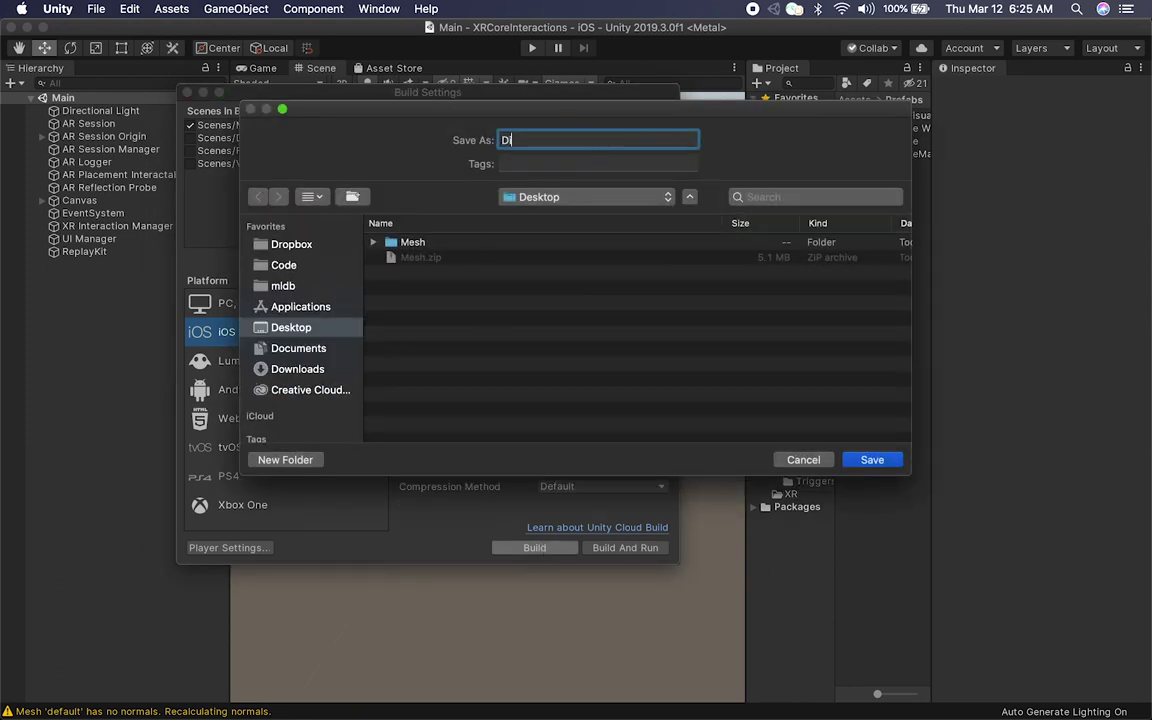
{"action": "type", "text": "LandDemo"}
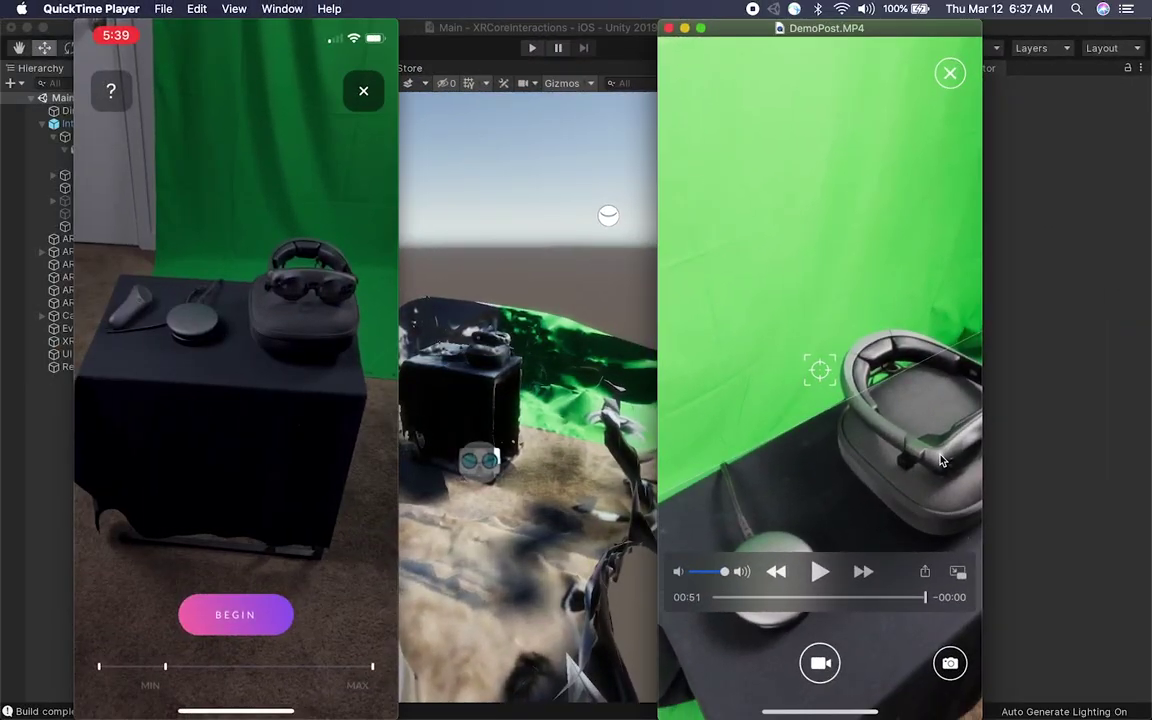
Play the DemoScan.MP4 and DemoPost.MP4 recordings side by side to examine the room capture and the scan's placement in AR.
{"action": "mouse_move", "coordinate": [204, 602]}
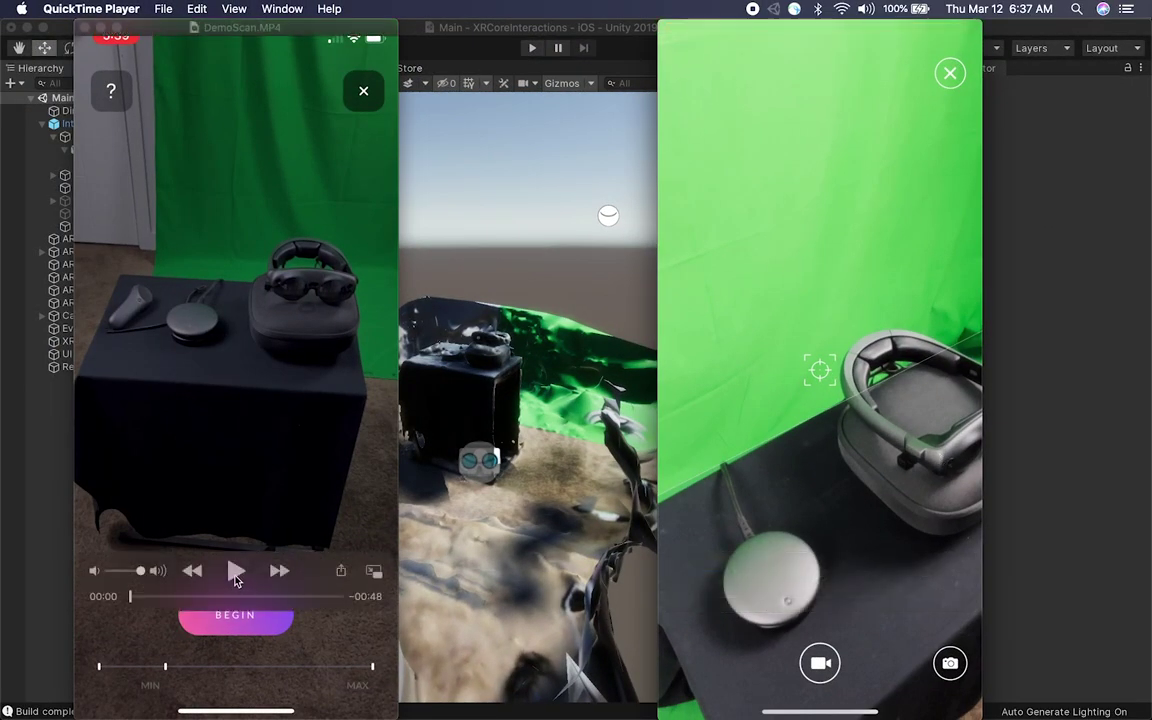
{"action": "left_click", "coordinate": [234, 574]}
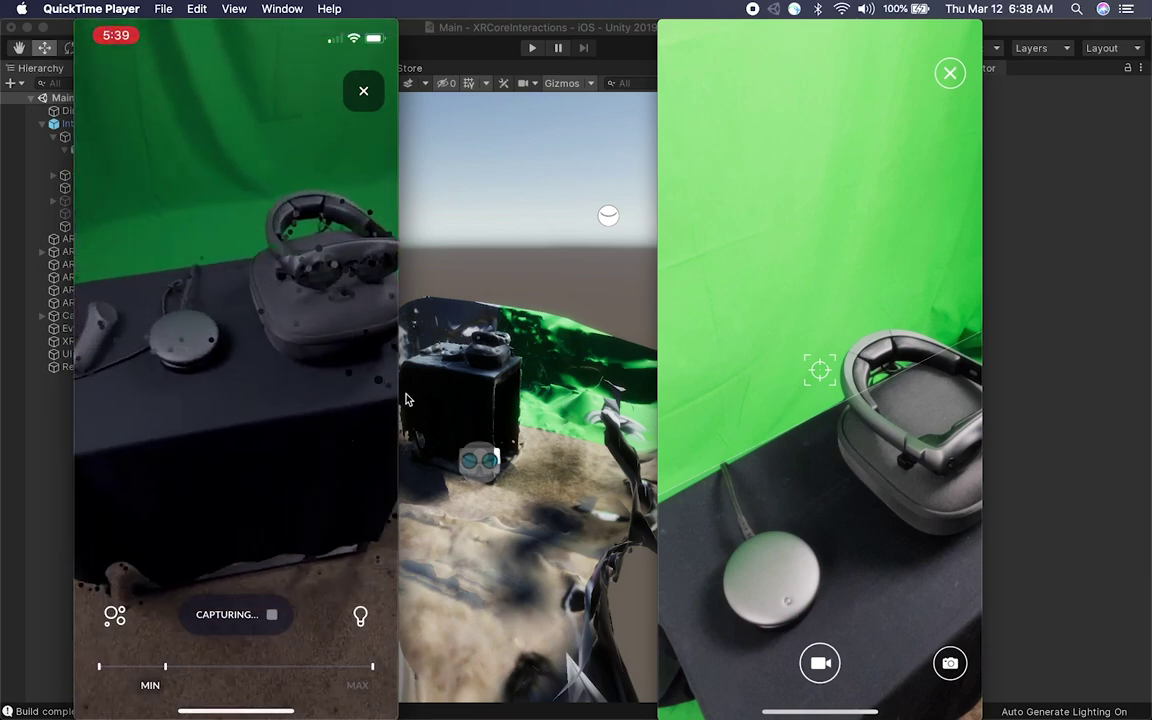
{"action": "mouse_move", "coordinate": [336, 348]}
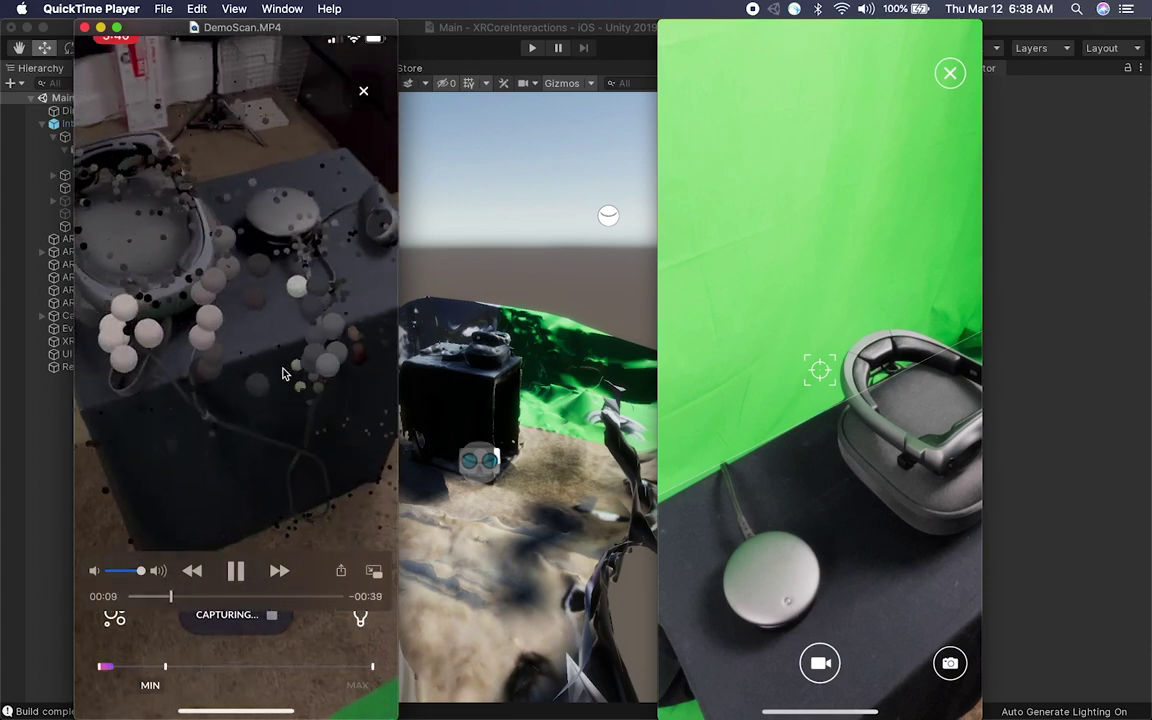
{"action": "mouse_move", "coordinate": [823, 481]}
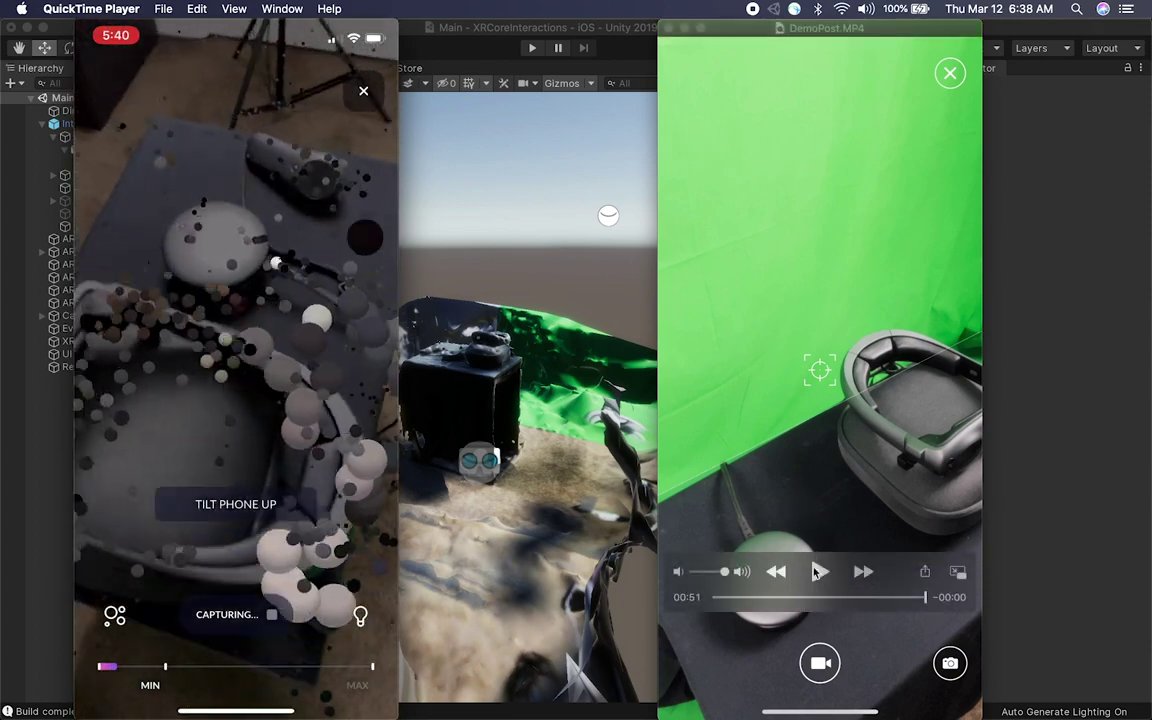
{"action": "left_click", "coordinate": [821, 574]}
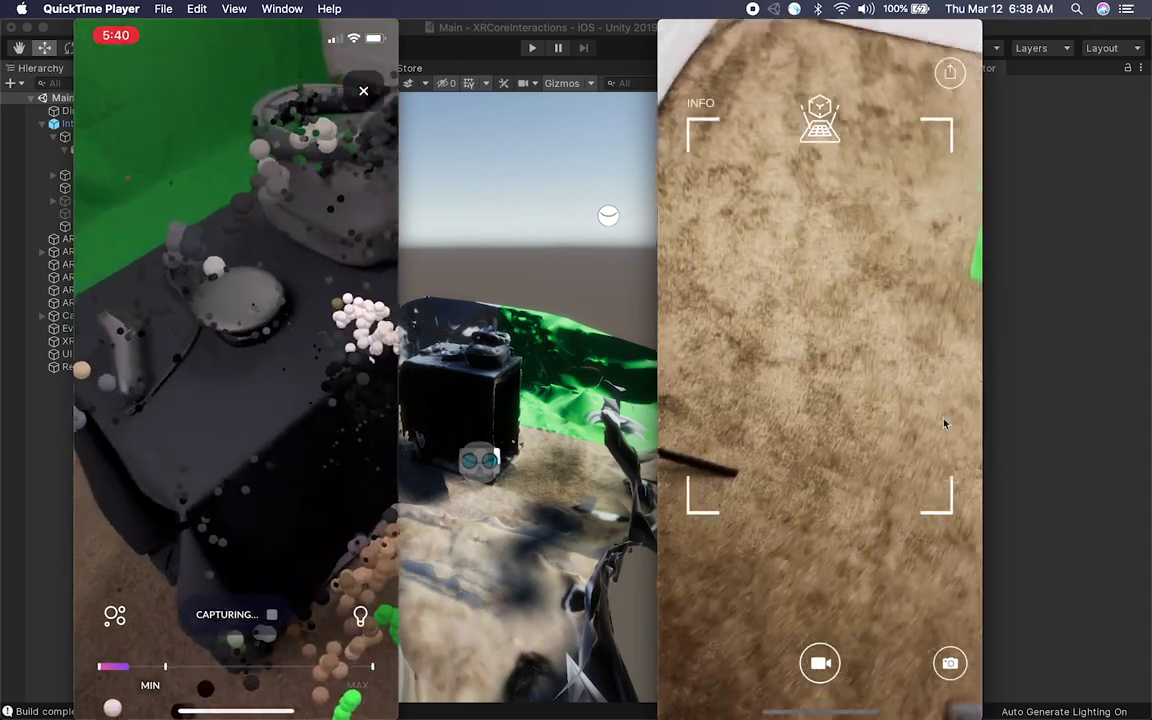
{"action": "mouse_move", "coordinate": [820, 159]}
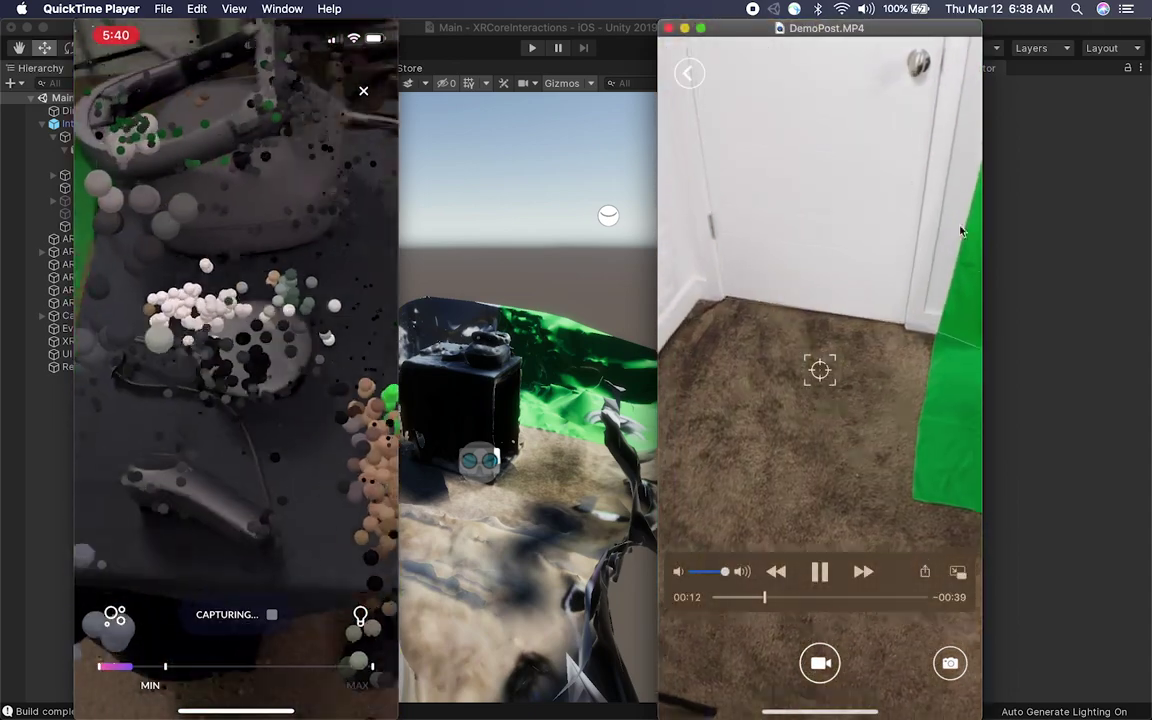
{"action": "mouse_move", "coordinate": [183, 343]}
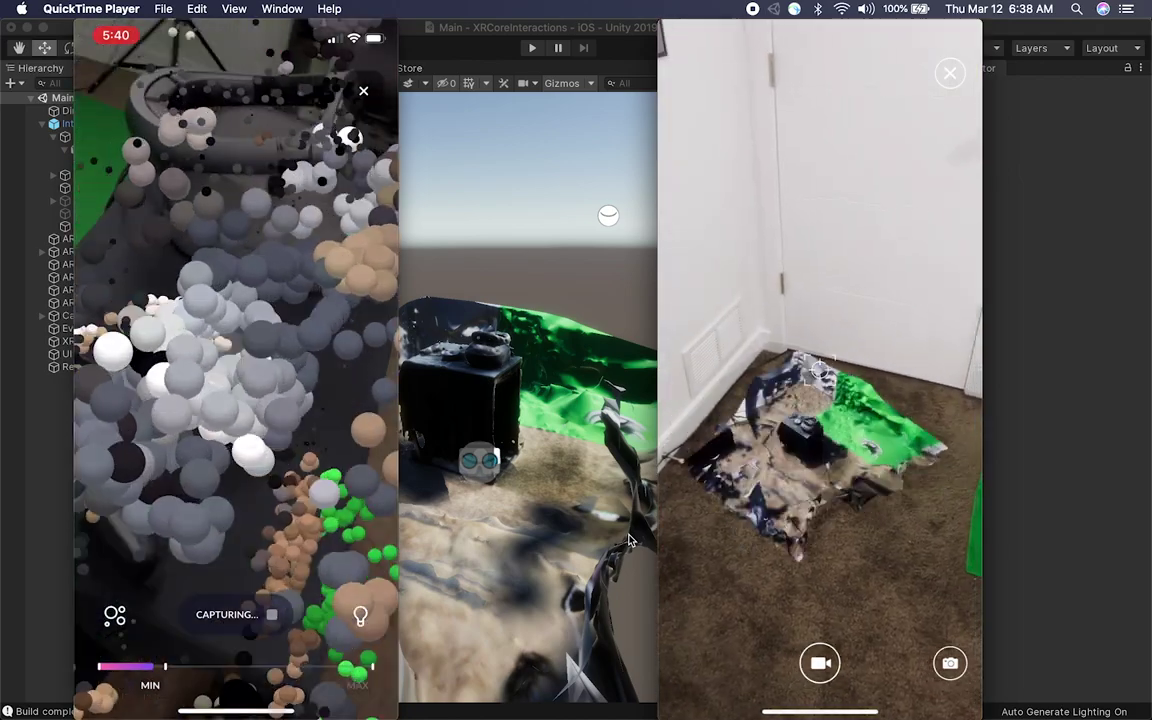
{"action": "mouse_move", "coordinate": [743, 480]}
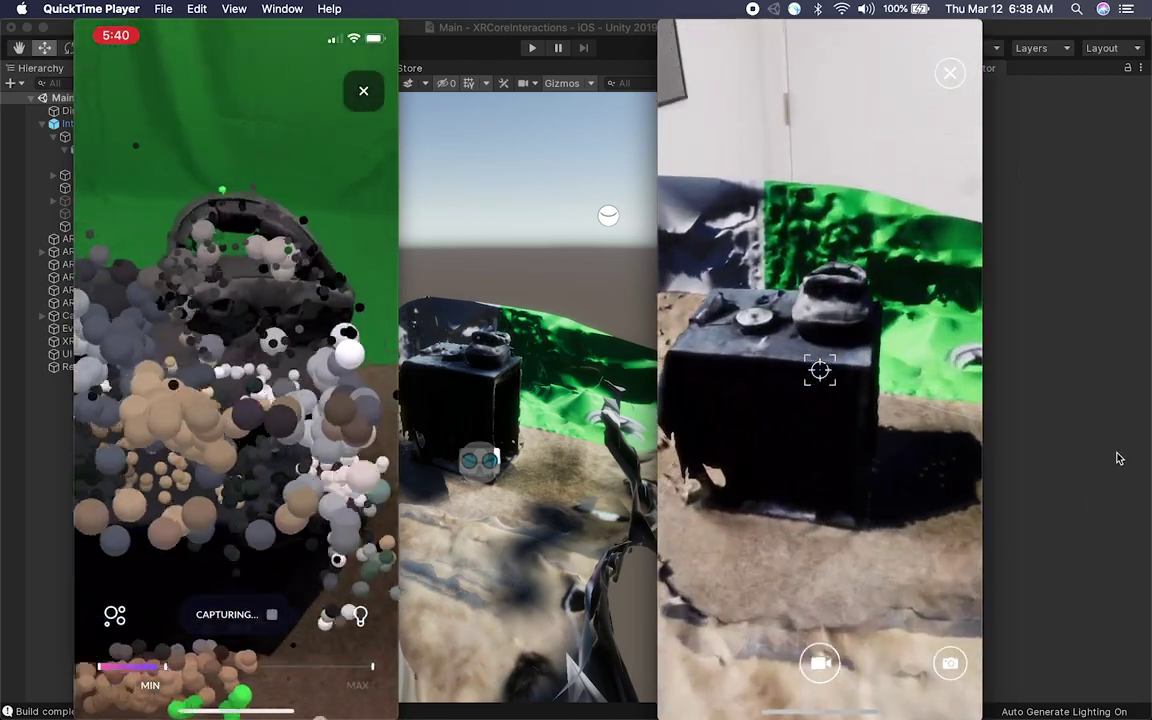
{"action": "mouse_move", "coordinate": [710, 308]}
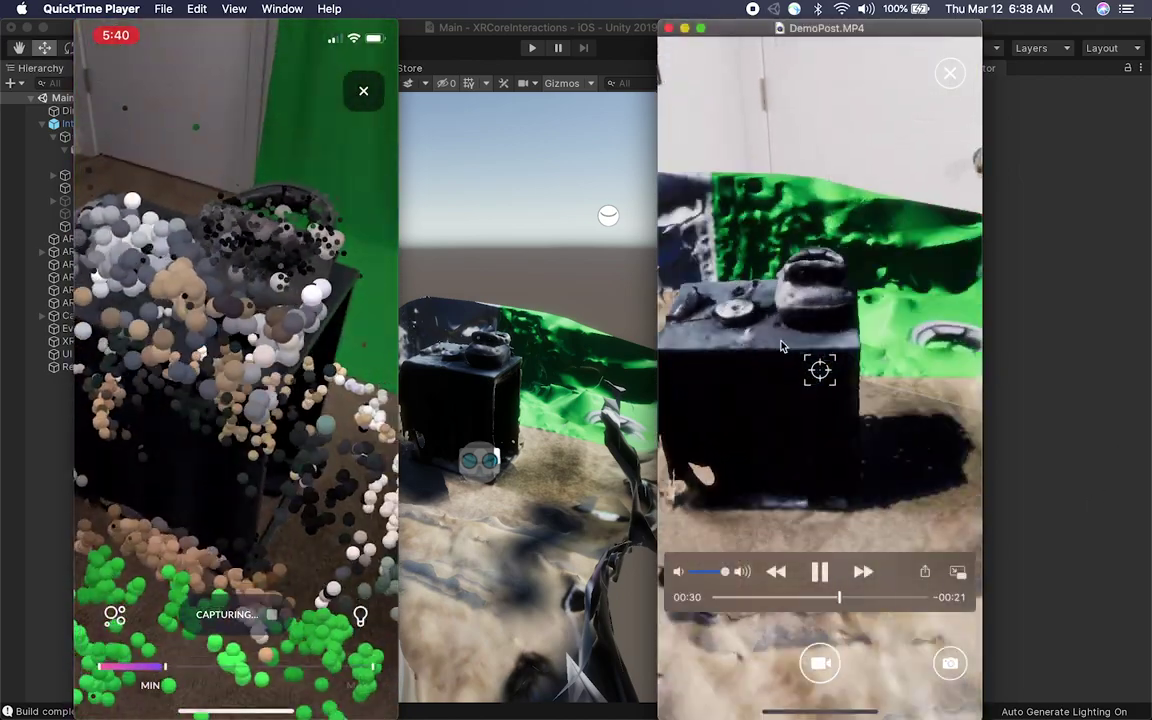